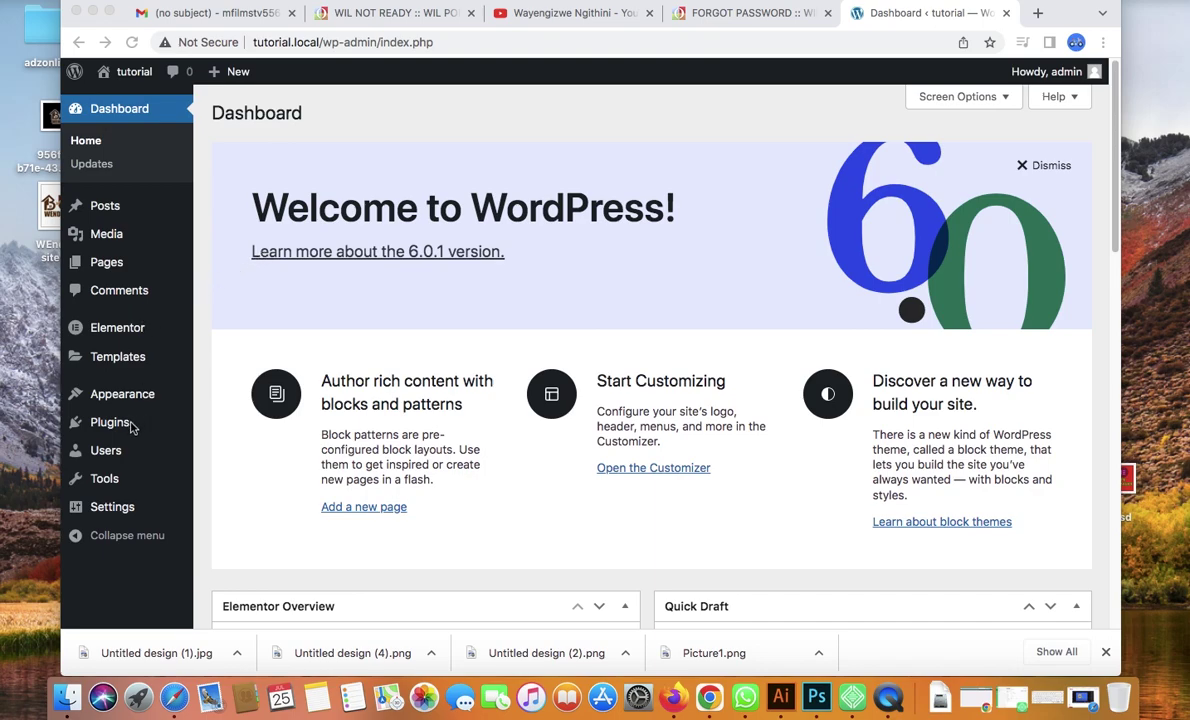
- Go to Plugins > Add New and search the plugin directory for 'poll'
left_click(128, 424)
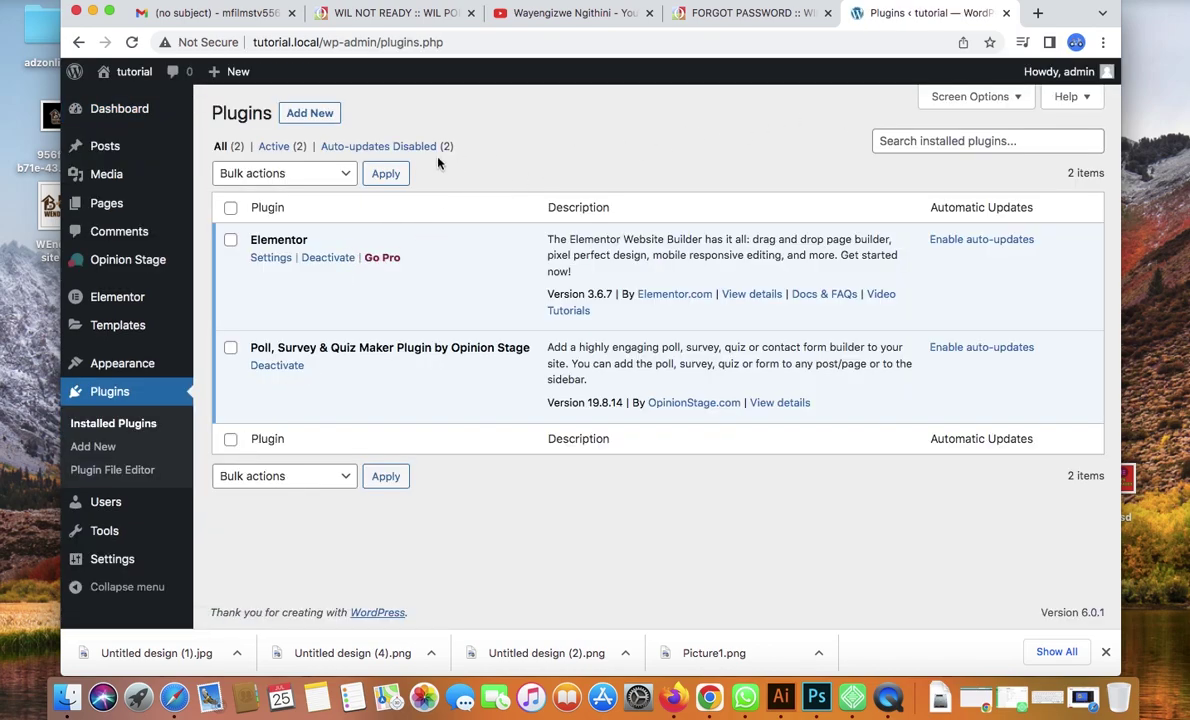
left_click(309, 114)
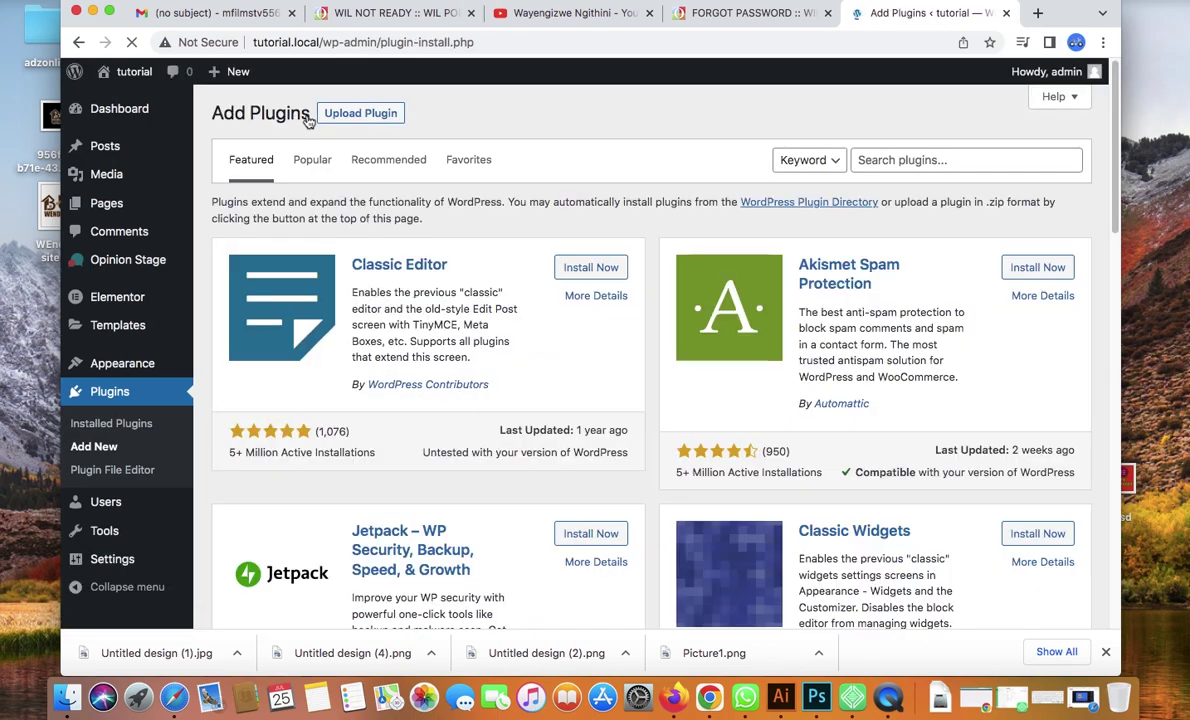
left_click(905, 162)
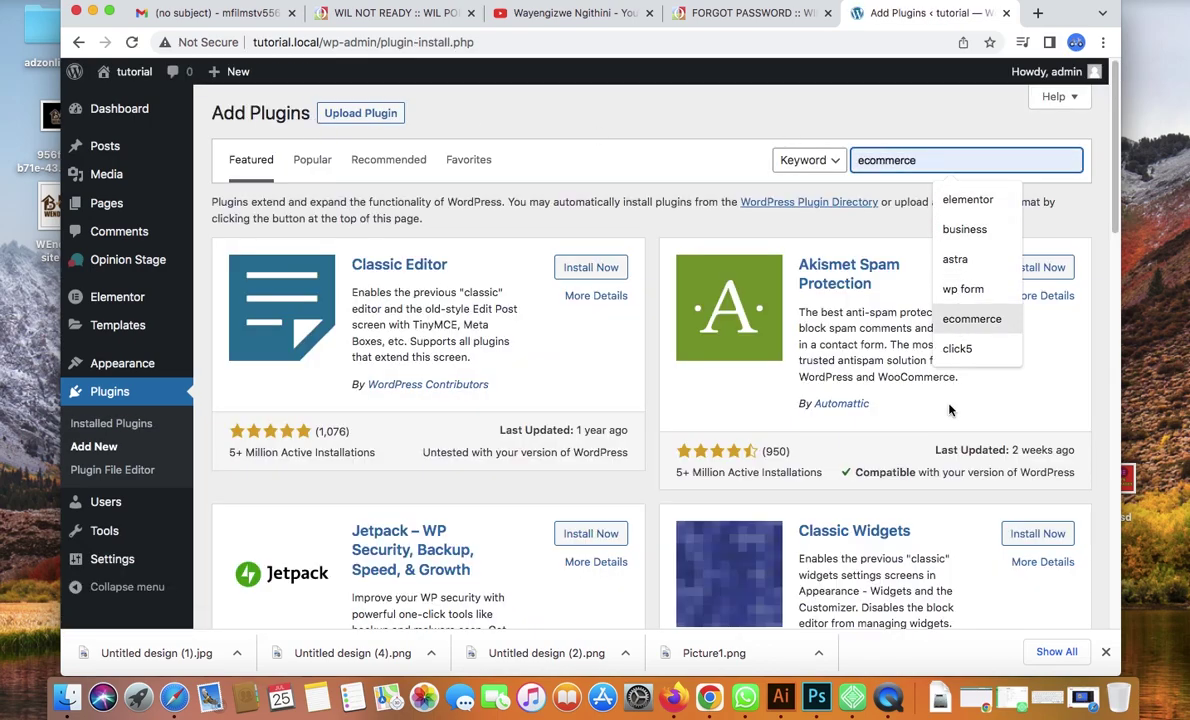
left_click(1052, 701)
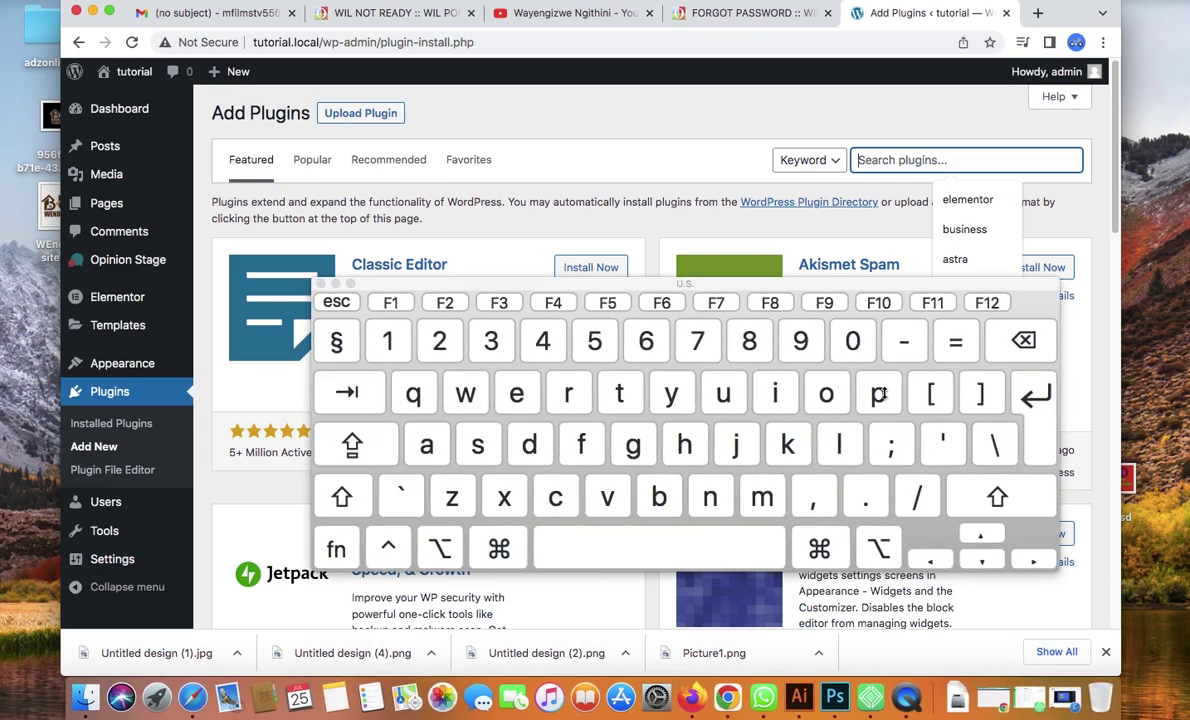
left_click(878, 393)
left_click(826, 393)
left_click(838, 443)
left_click(838, 443)
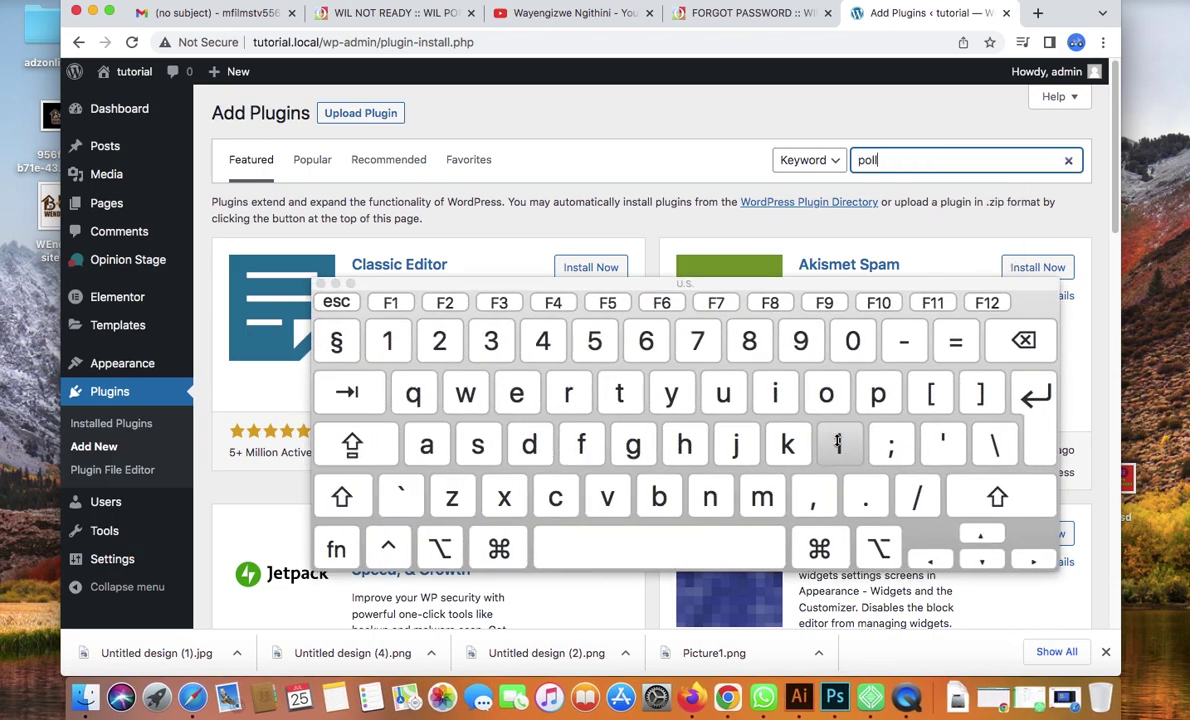
left_click(336, 284)
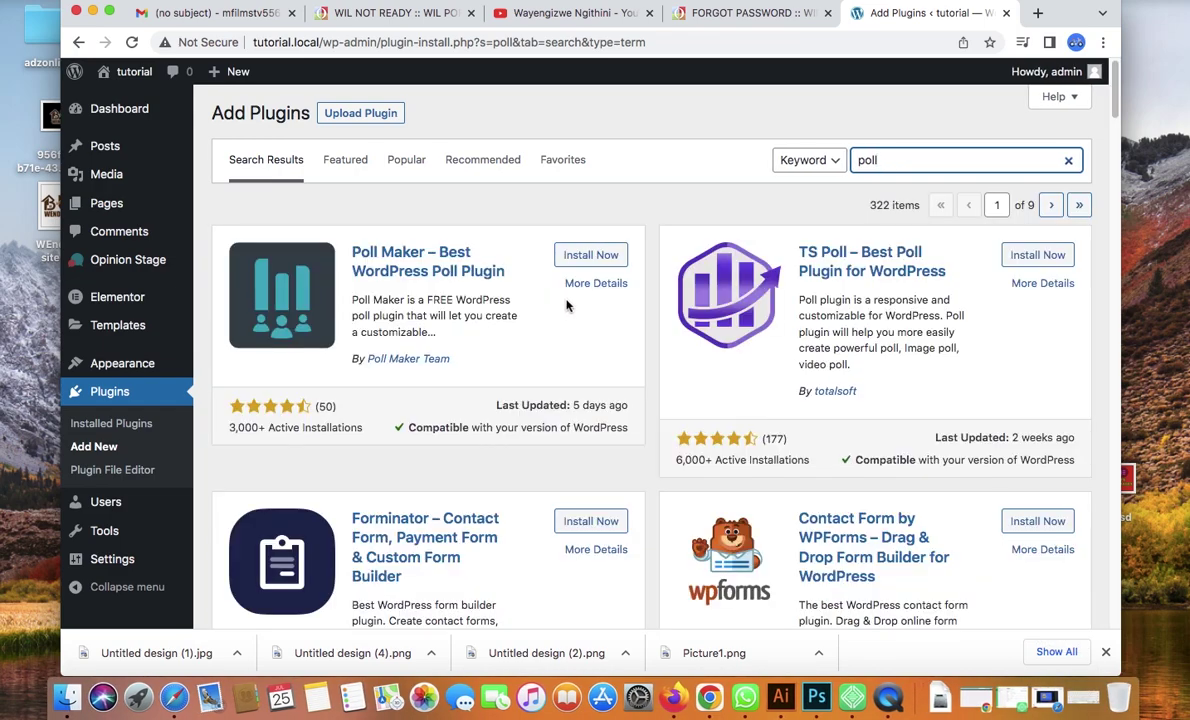
- Scroll to Poll, Survey & Quiz Maker by Opinion Stage, then open the Opinion Stage admin page
left_click_drag(1116, 95, 1118, 247)
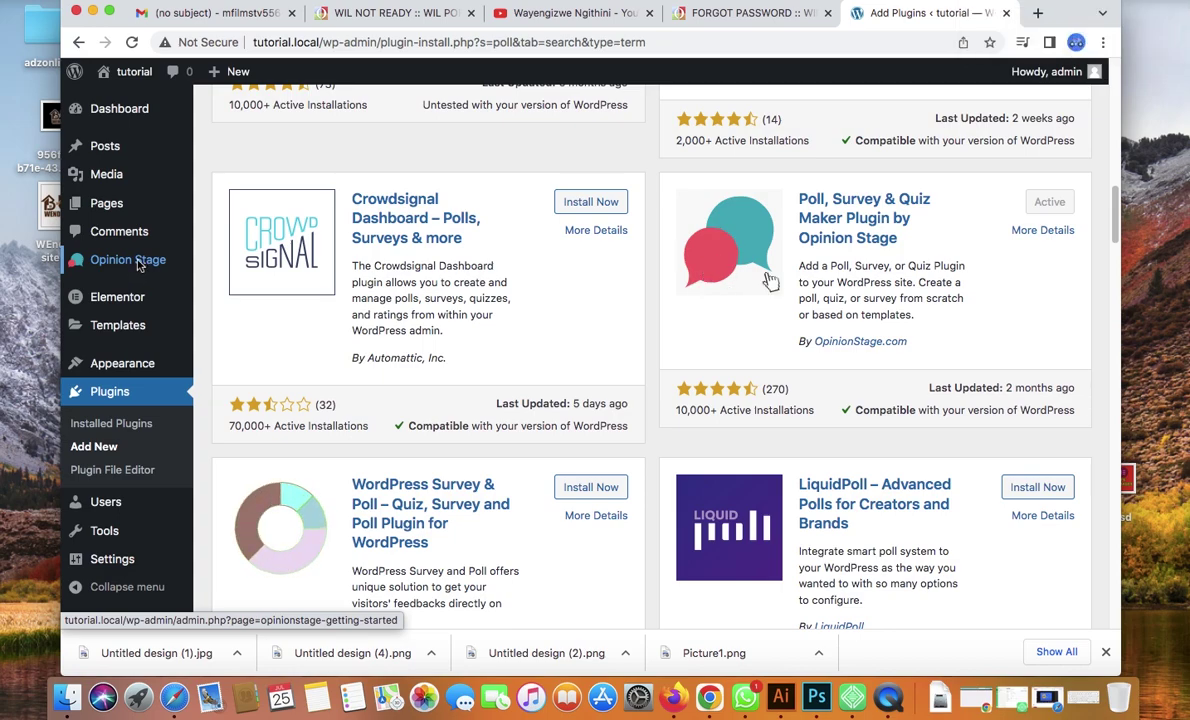
left_click(135, 262)
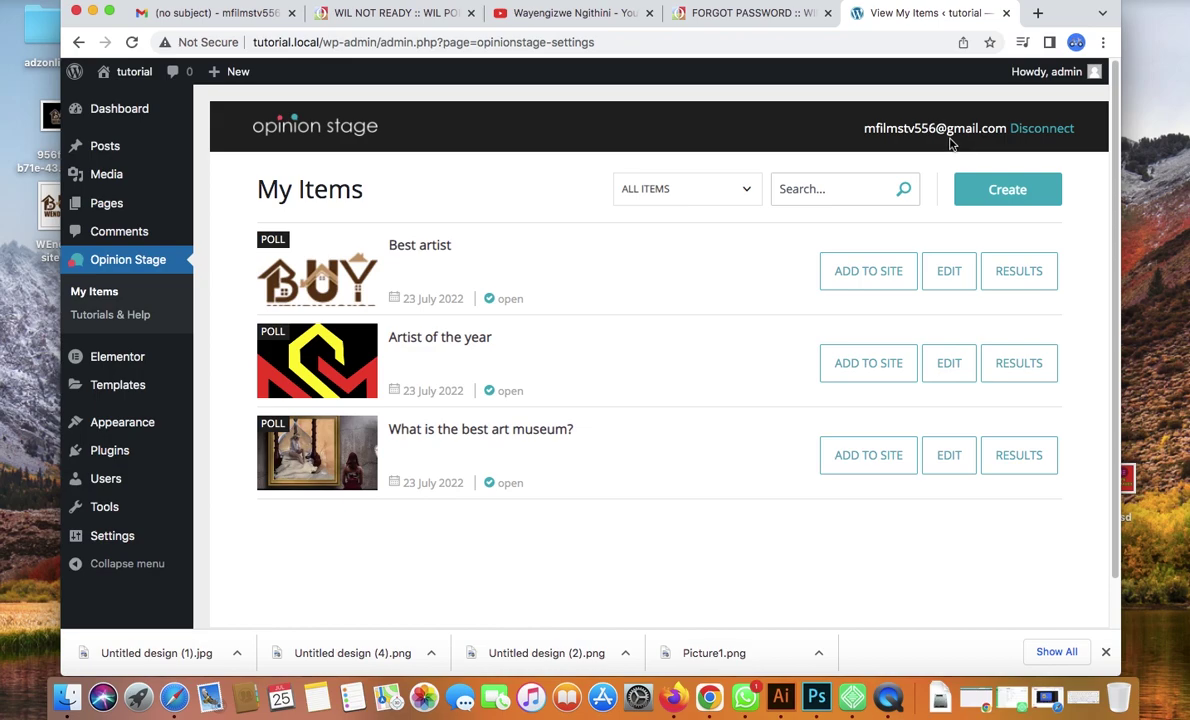
- Open the Product Feedback Survey Template via Create > Survey > From Template
left_click(995, 189)
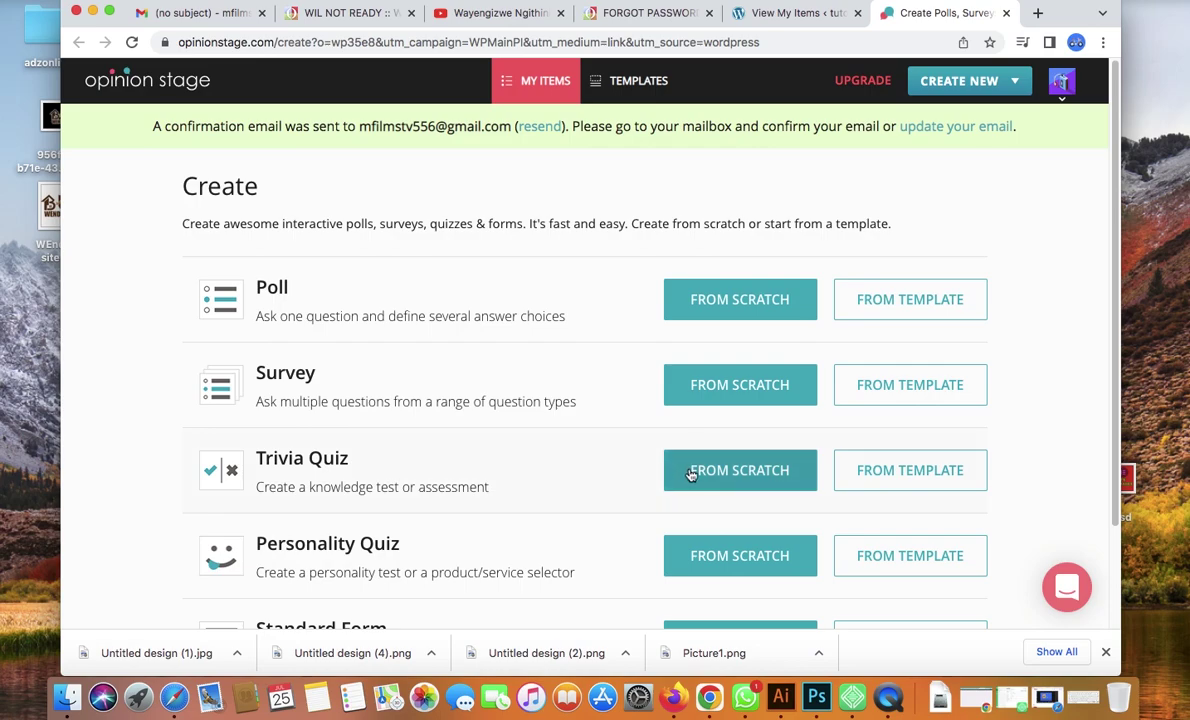
left_click(887, 391)
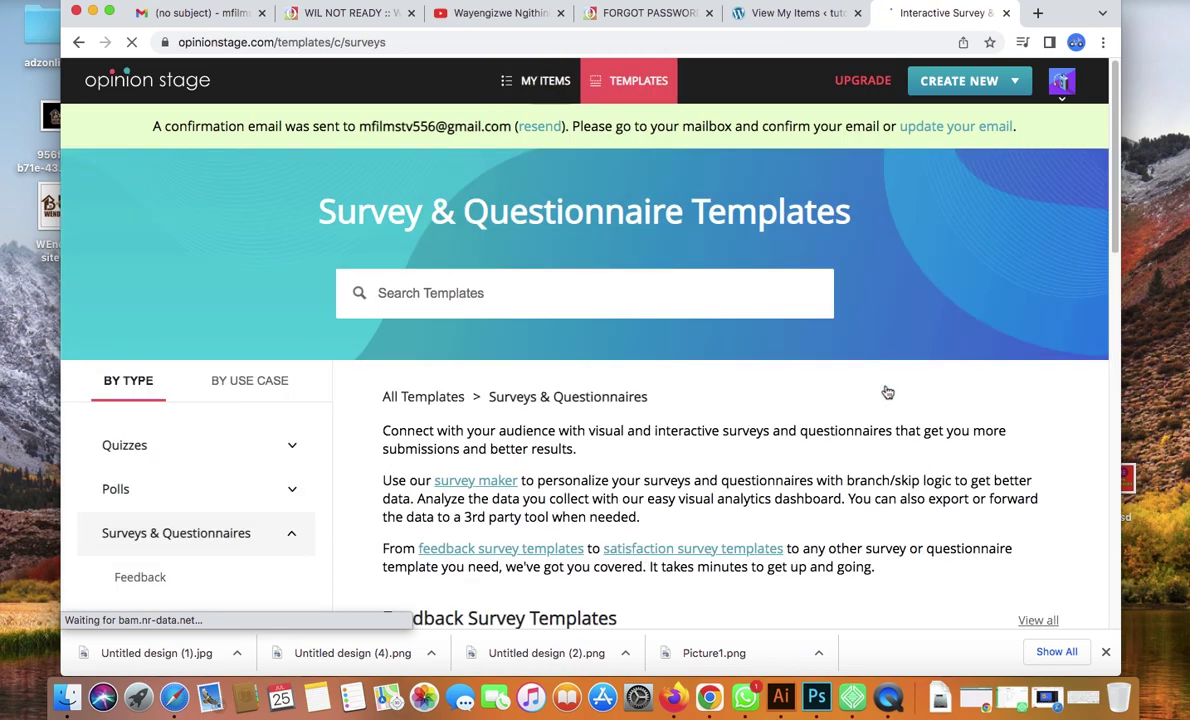
left_click_drag(1116, 238, 1117, 302)
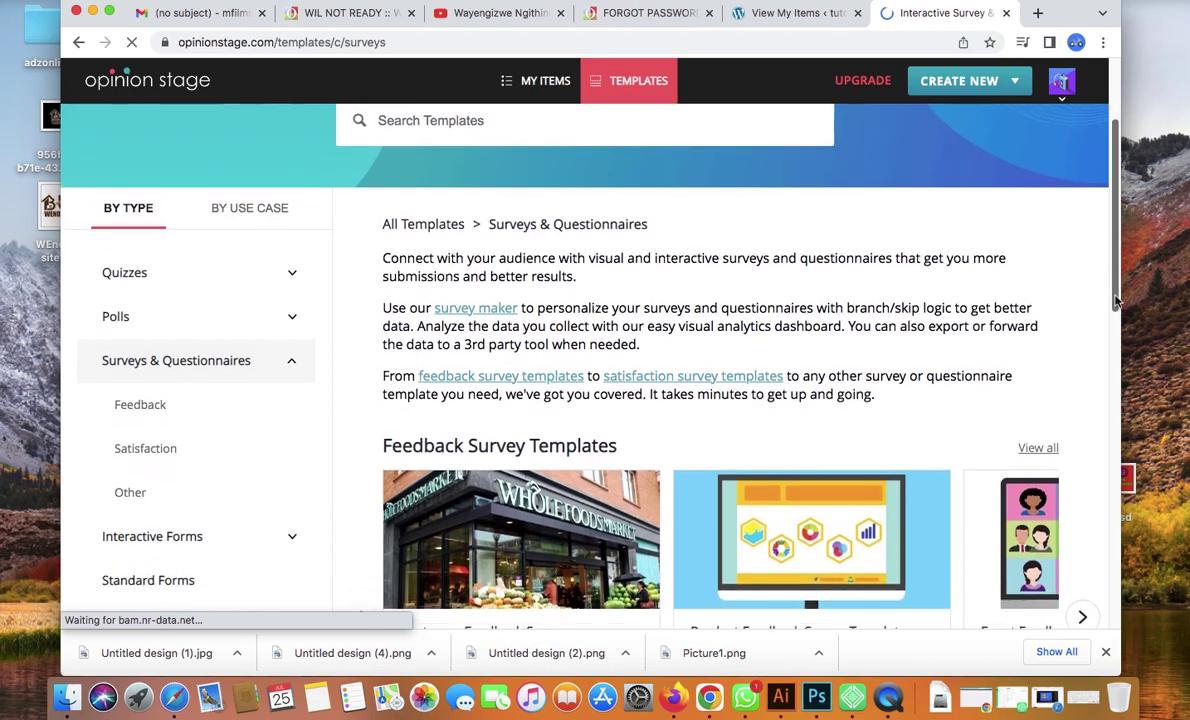
scroll(841, 385, "down", 3)
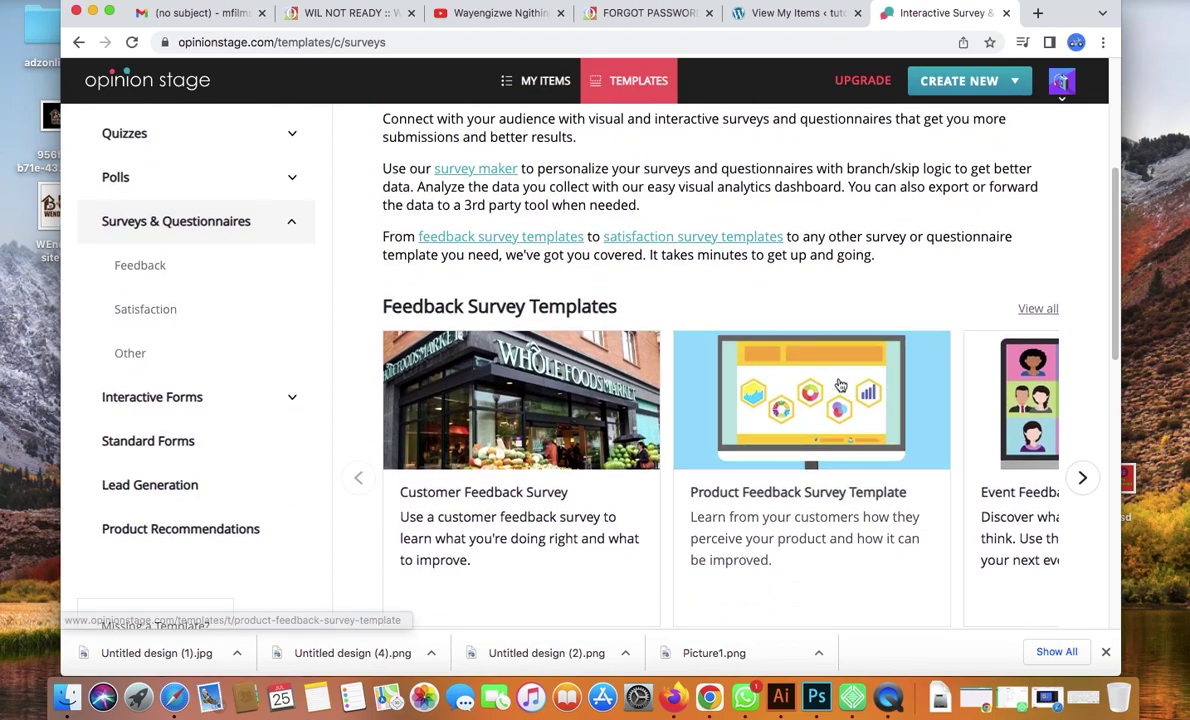
left_click(840, 386)
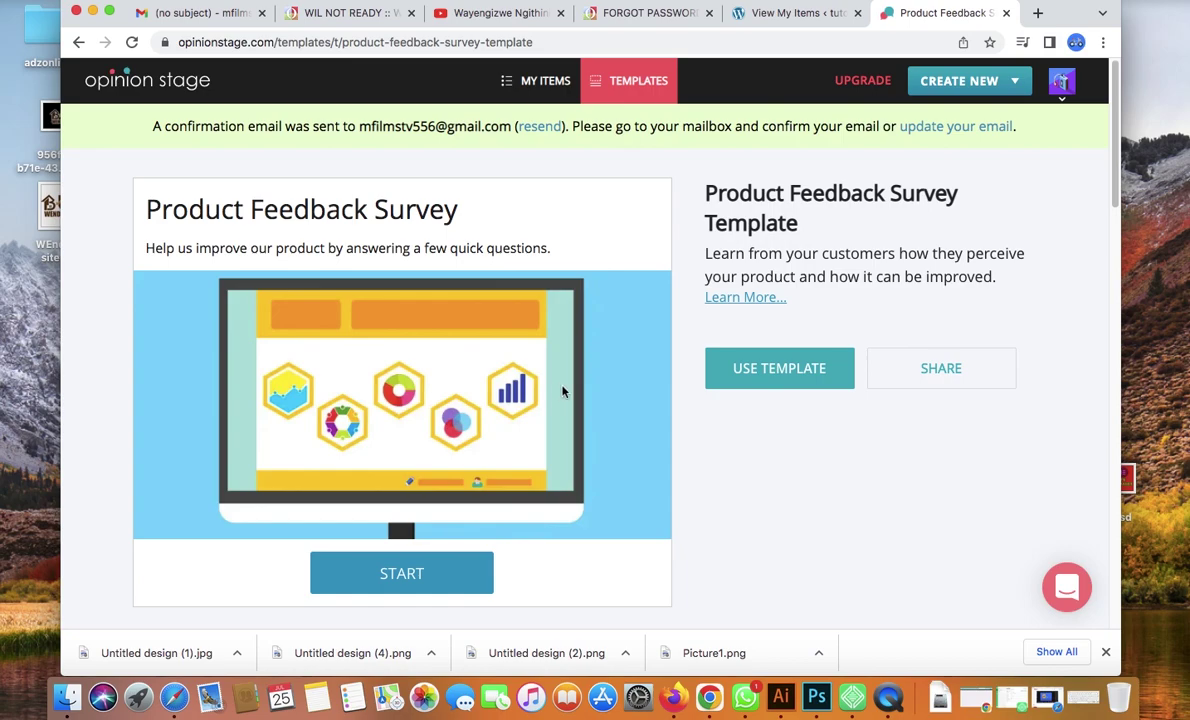
- Use the Product Feedback template, select its cover title text and scroll to the cover image
left_click(785, 369)
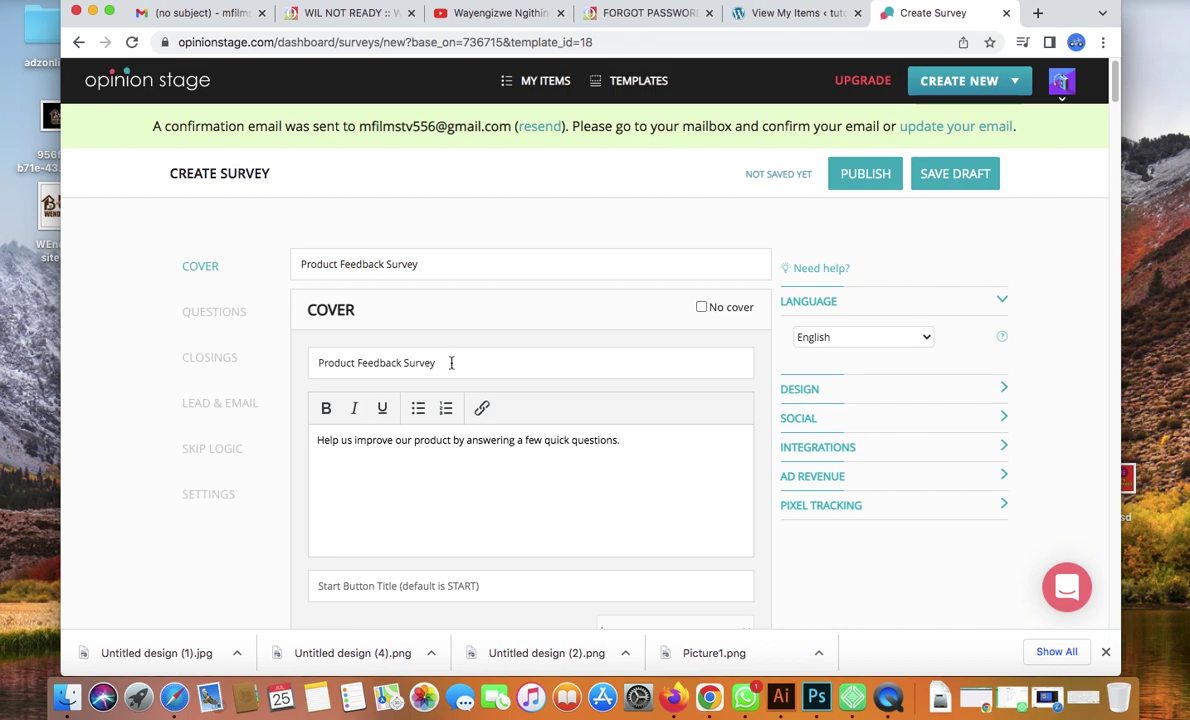
left_click(451, 363)
left_click_drag(451, 363, 318, 360)
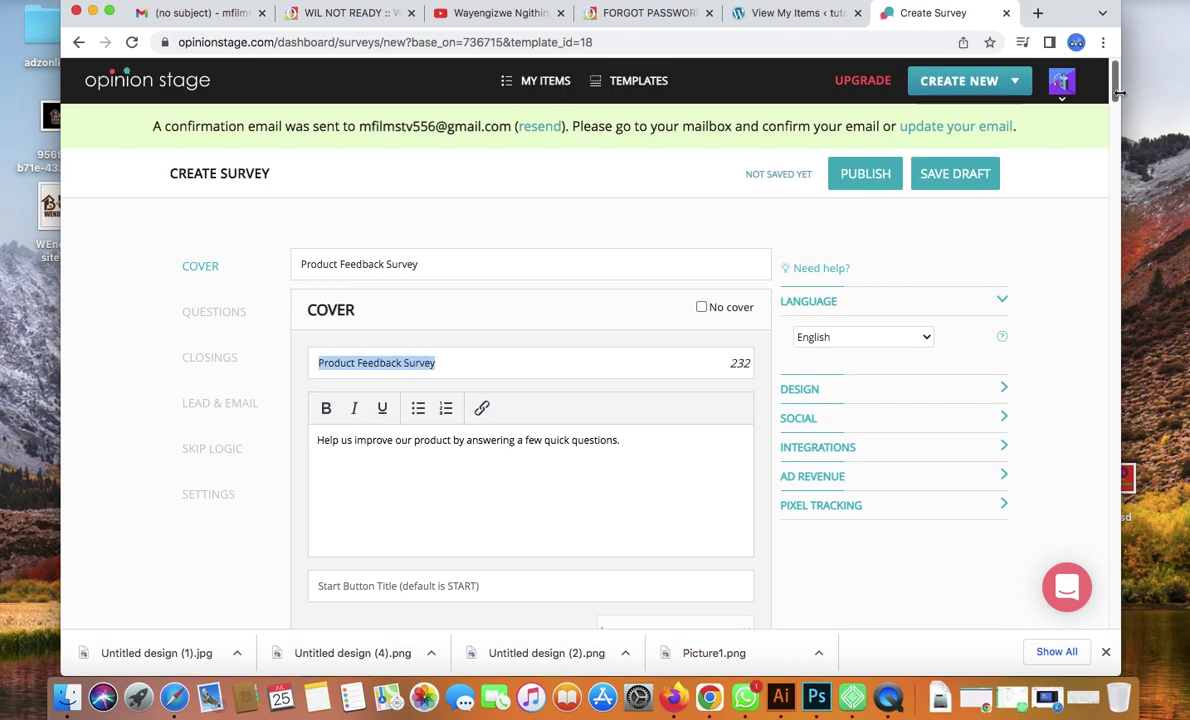
scroll(1113, 104, "down", 1)
mouse_move(1113, 104)
left_mouse_down()
mouse_move(1111, 161)
mouse_move(1111, 100)
left_mouse_up()
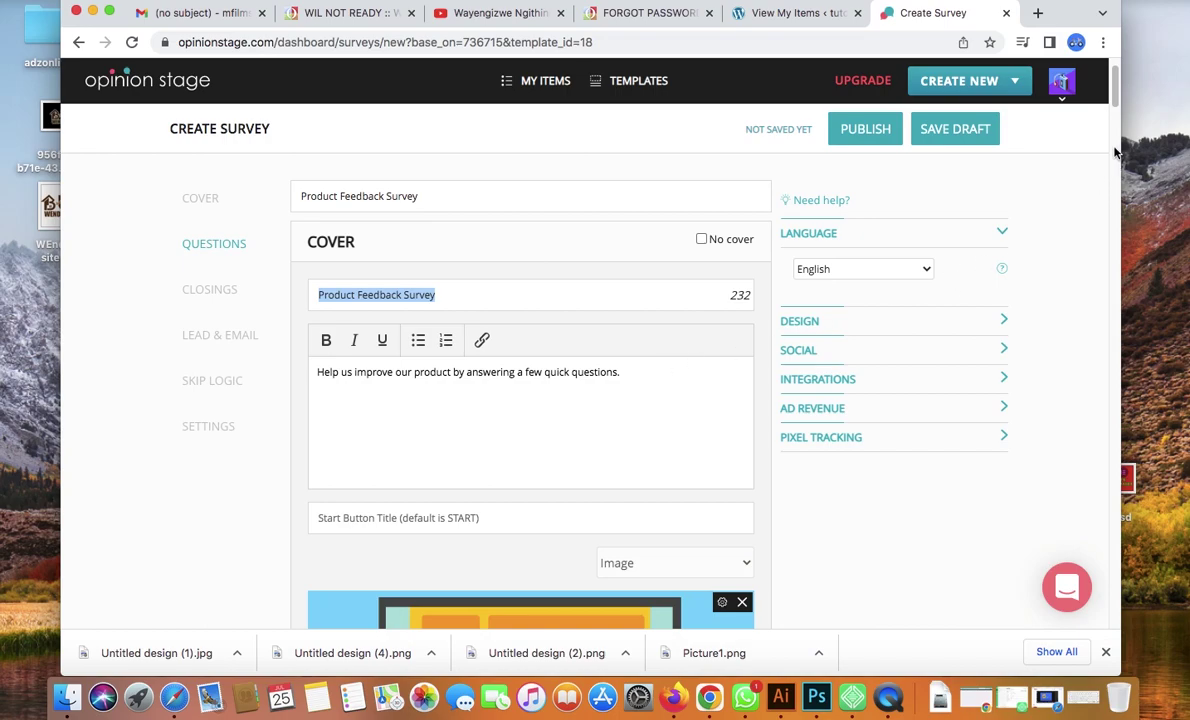
left_click_drag(1114, 100, 1115, 123)
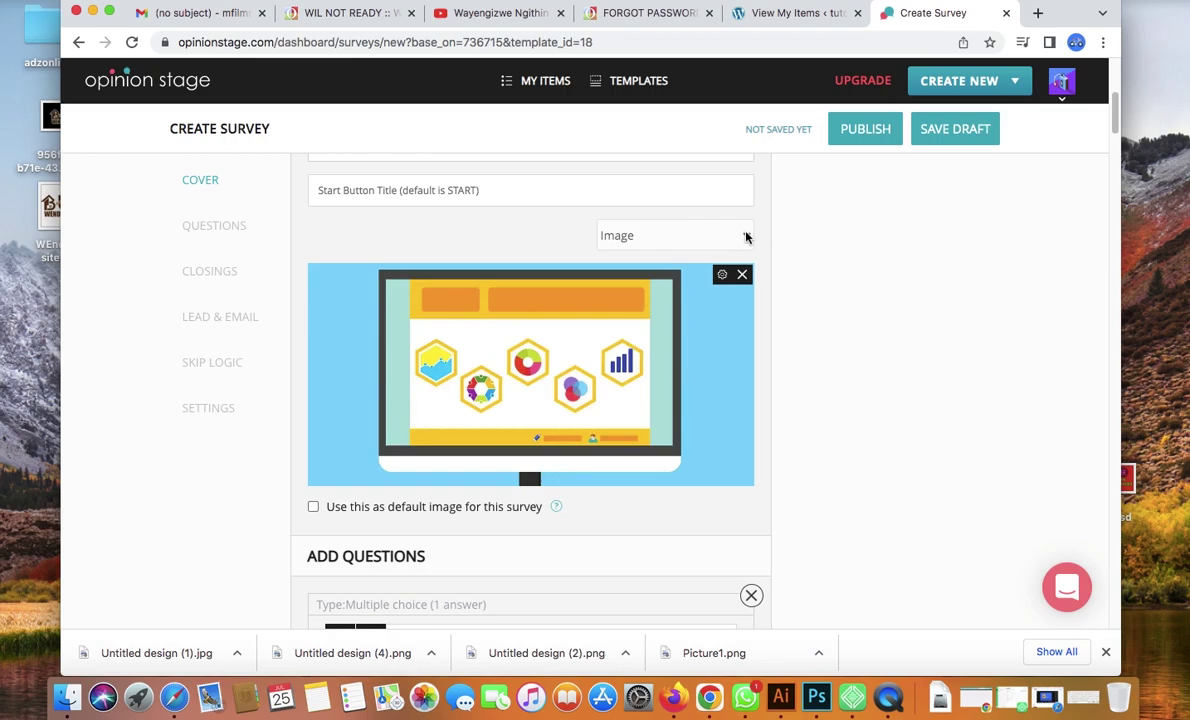
scroll(1112, 128, "down", 4)
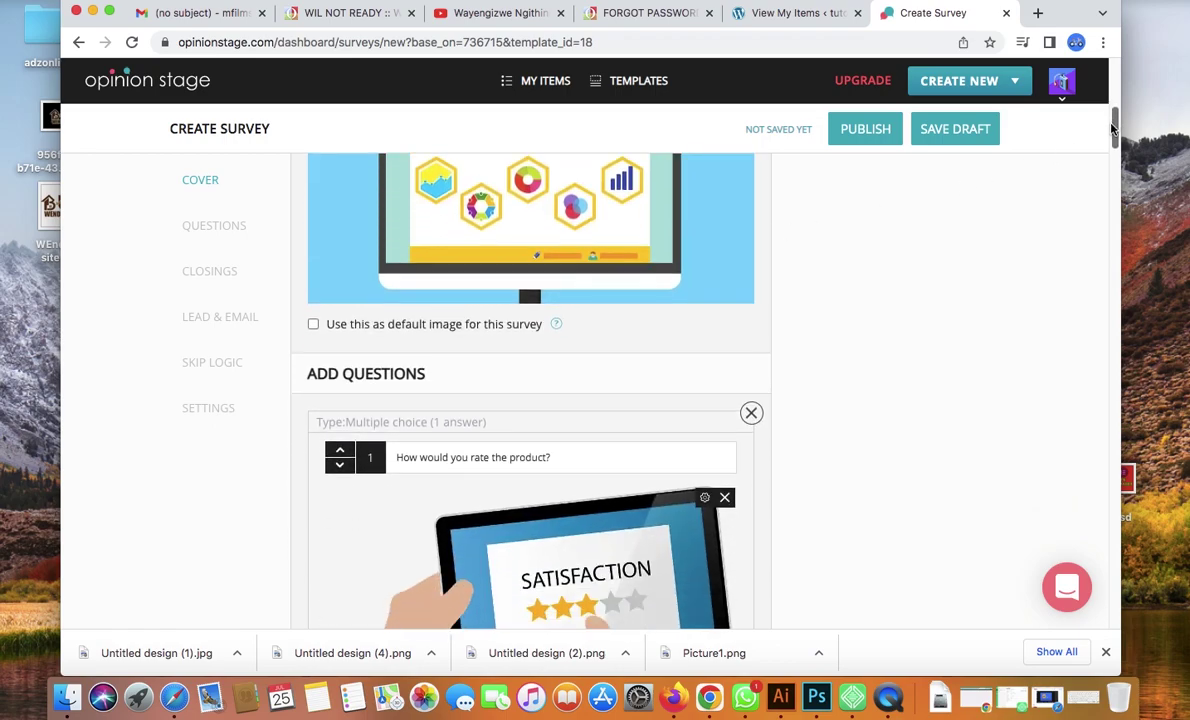
mouse_move(1111, 128)
left_mouse_down()
mouse_move(1107, 147)
mouse_move(1108, 135)
left_mouse_up()
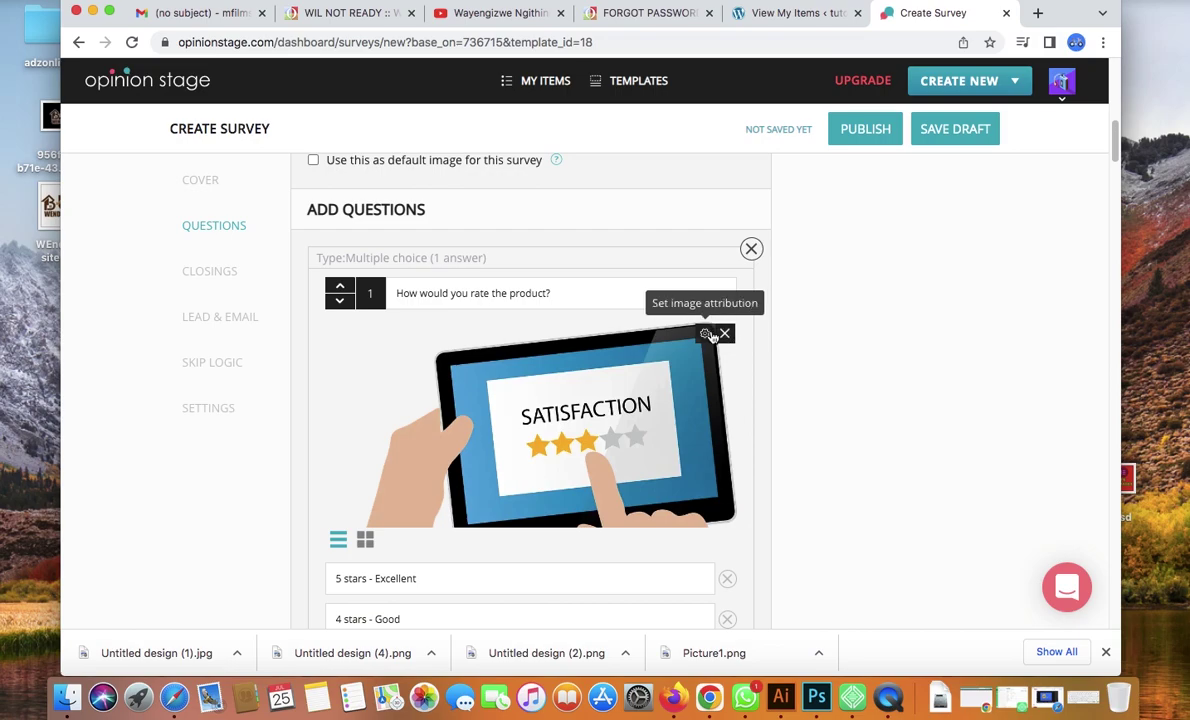
left_click_drag(1114, 133, 1114, 148)
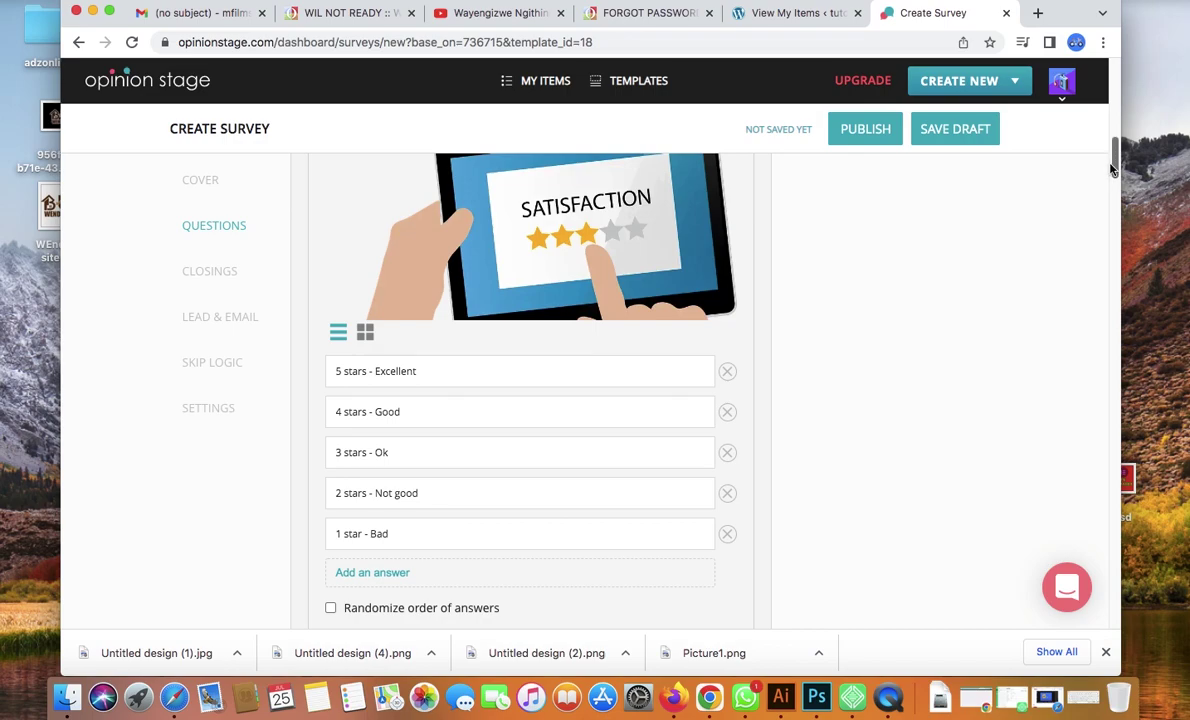
left_click_drag(1113, 168, 1113, 190)
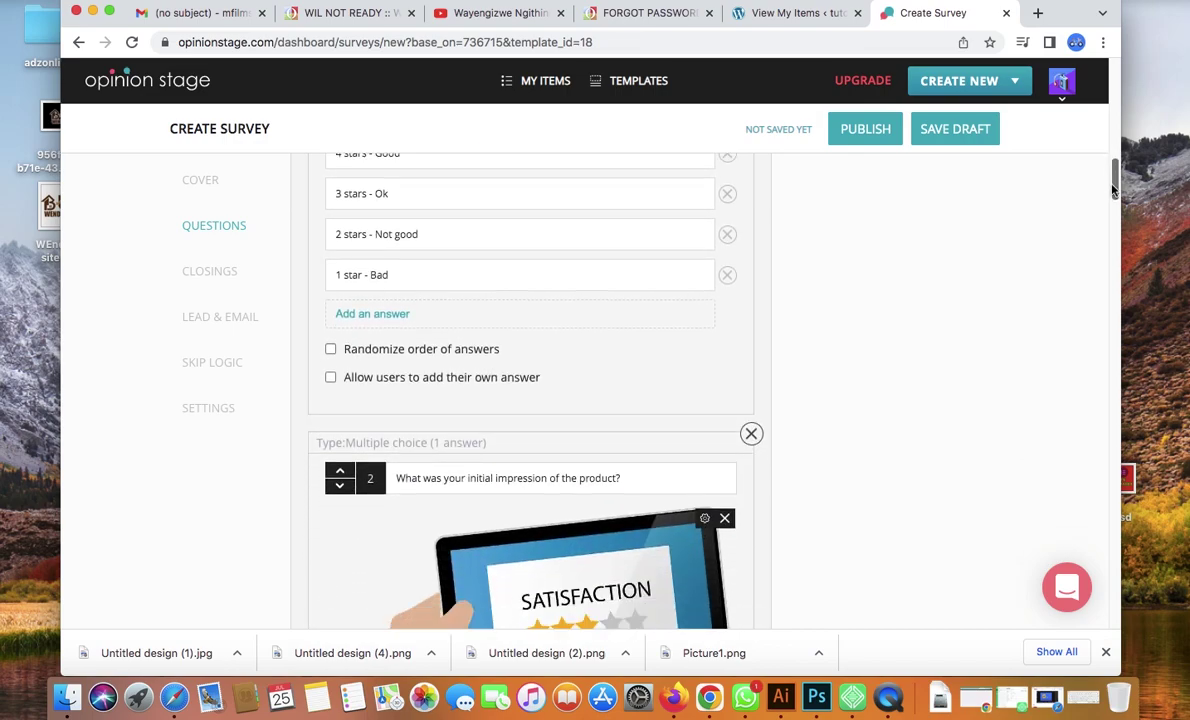
left_click(354, 316)
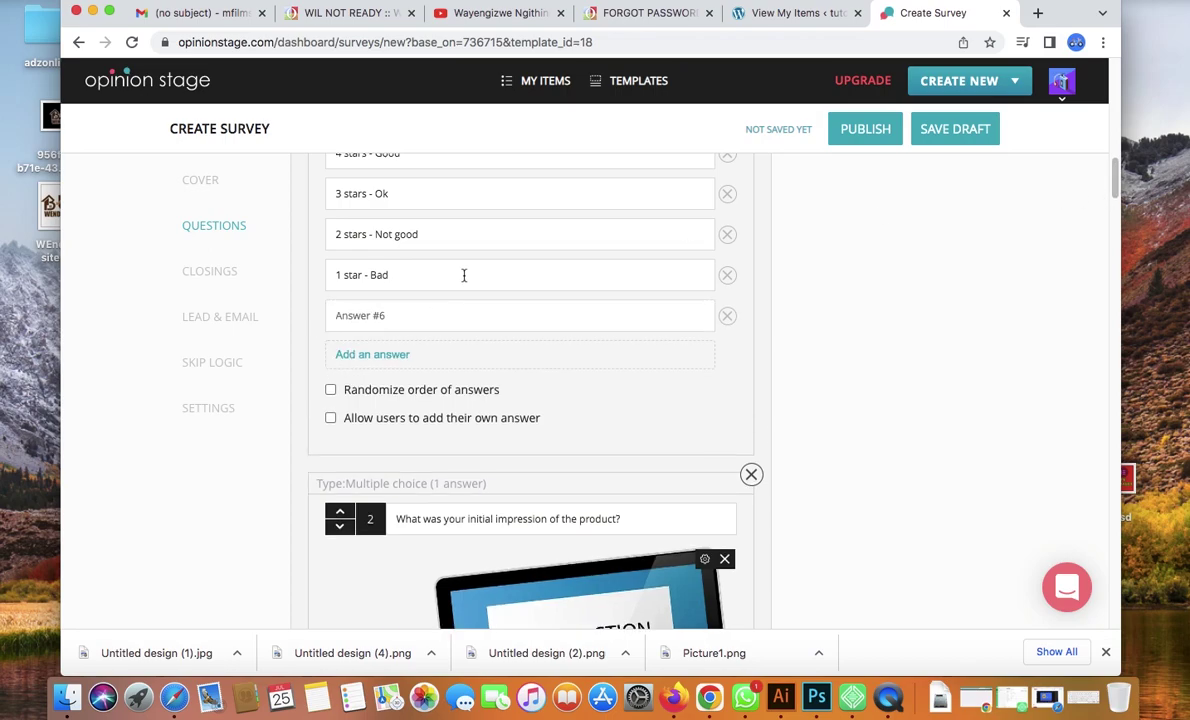
scroll(1040, 165, "up", 2)
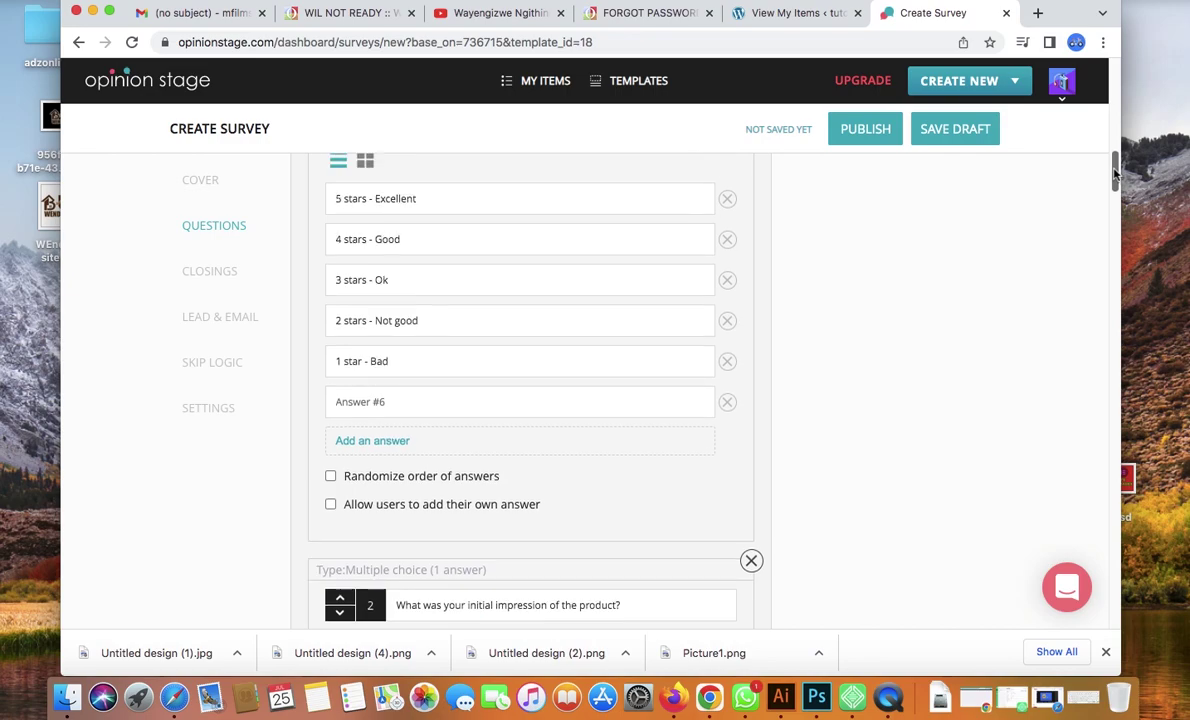
left_click(411, 288)
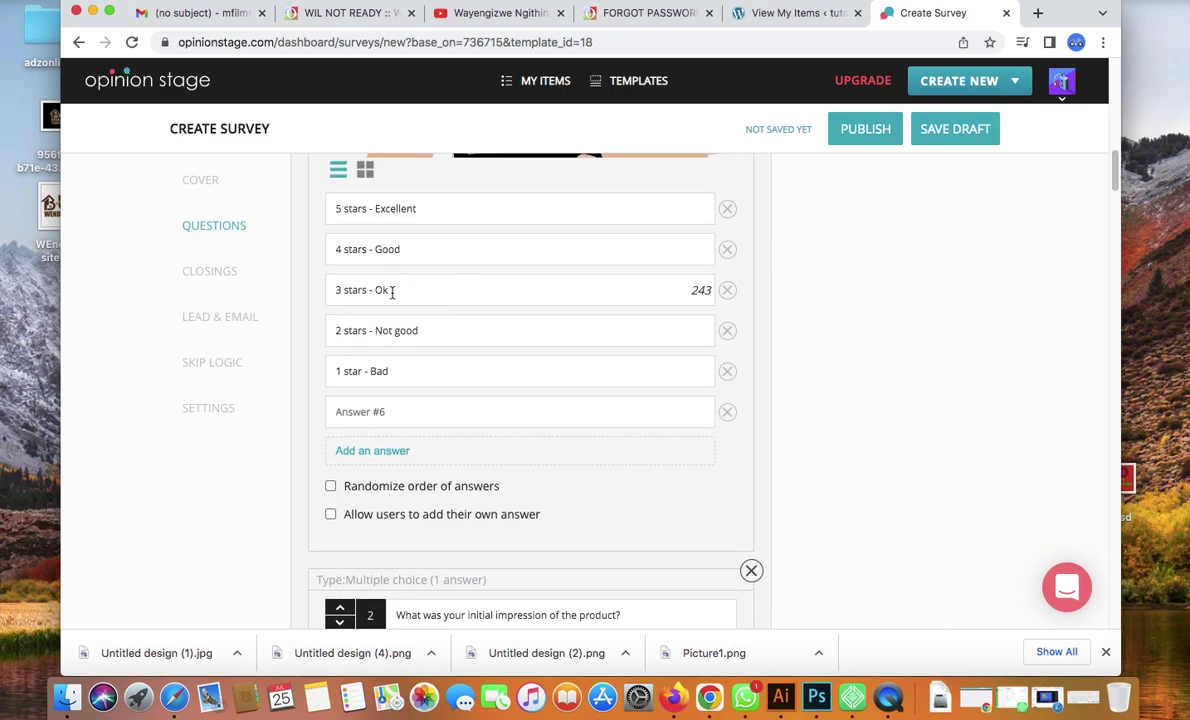
left_click_drag(393, 291, 336, 290)
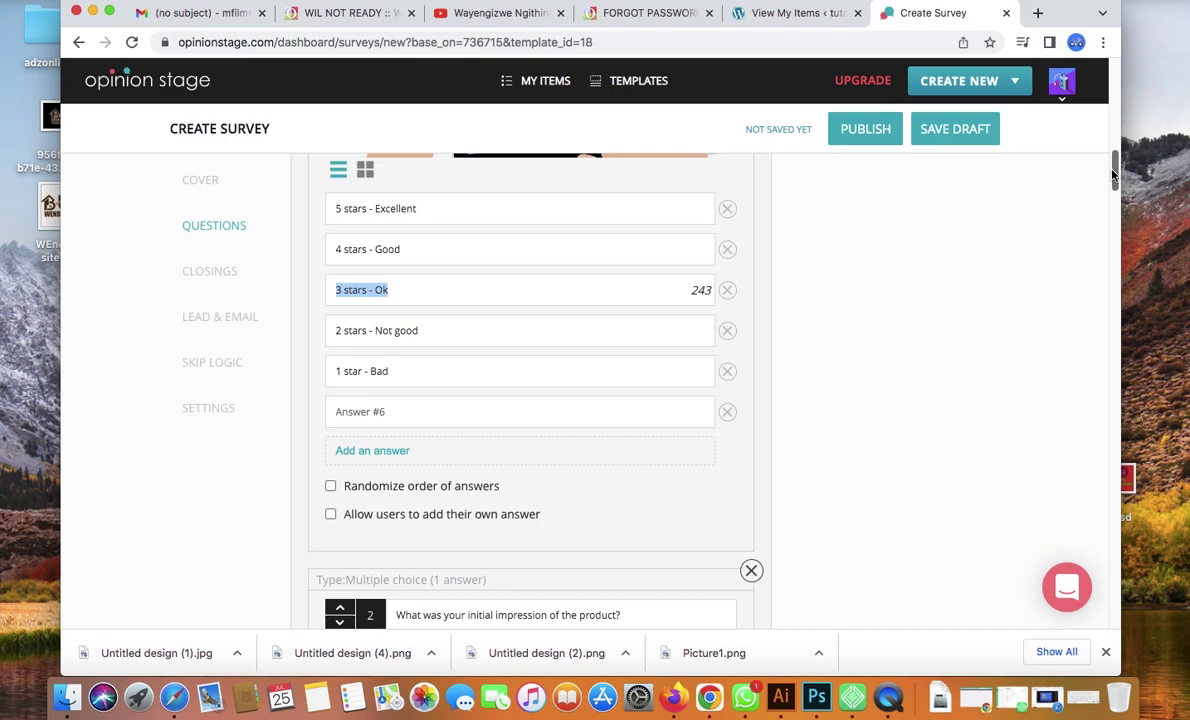
left_click_drag(1113, 175, 1113, 190)
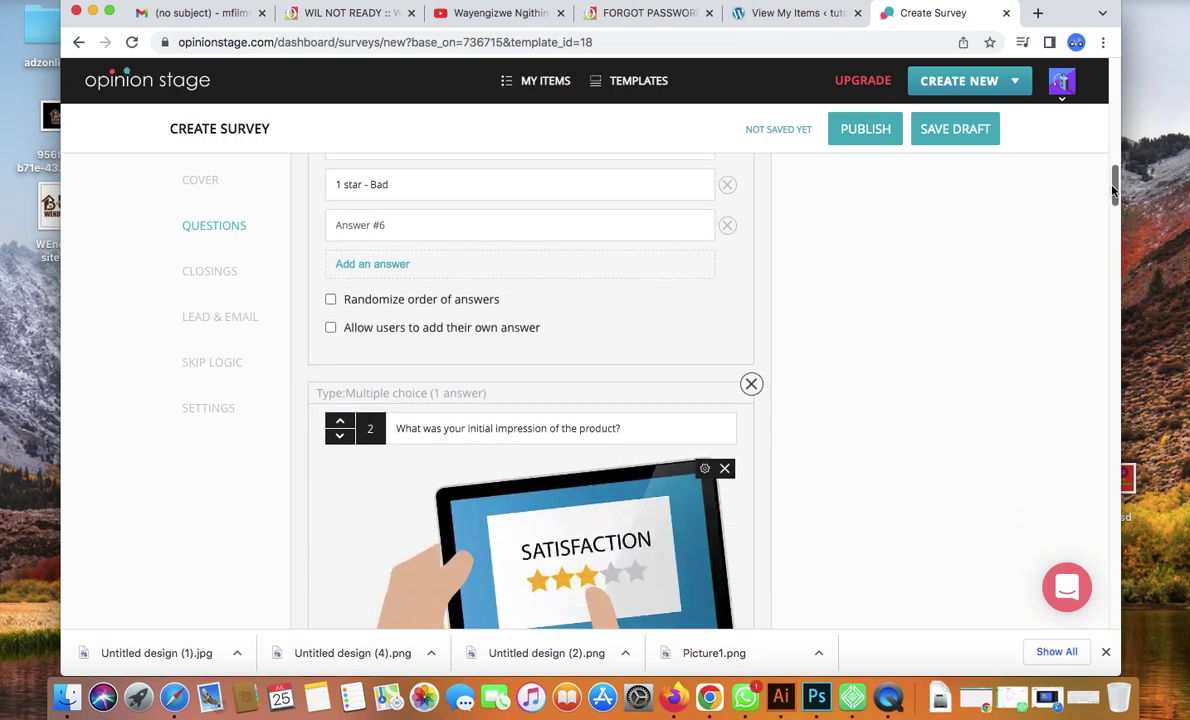
left_click(330, 328)
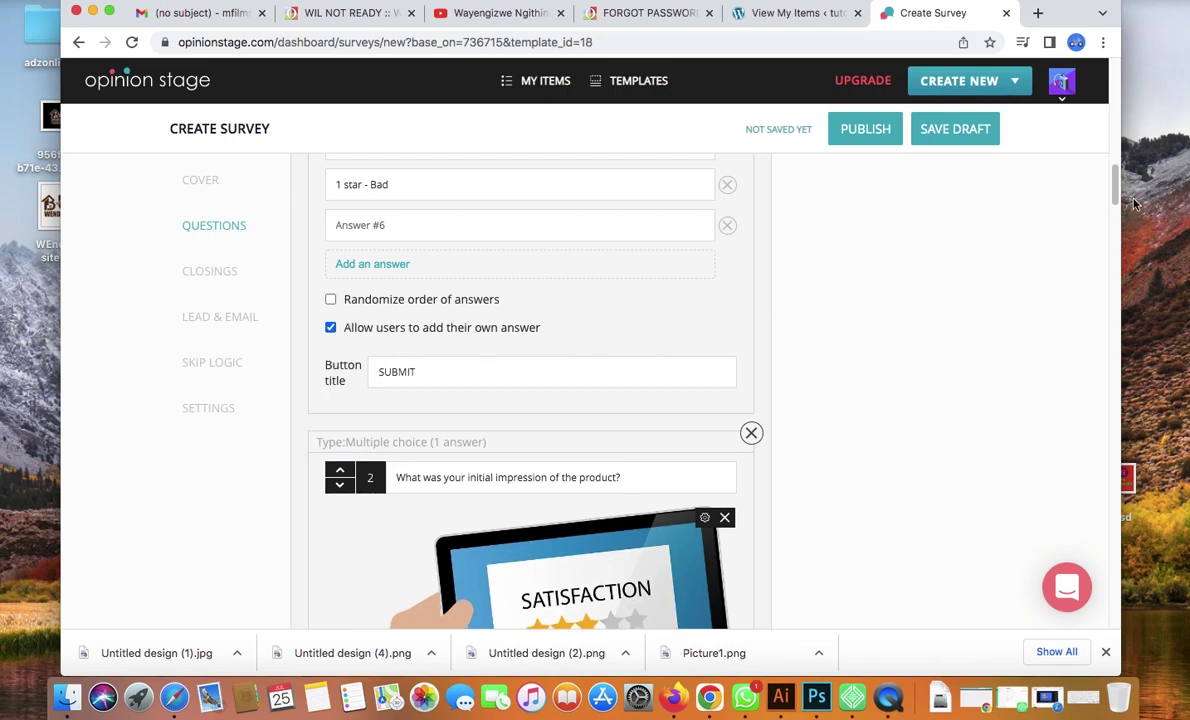
left_click_drag(1117, 193, 1117, 207)
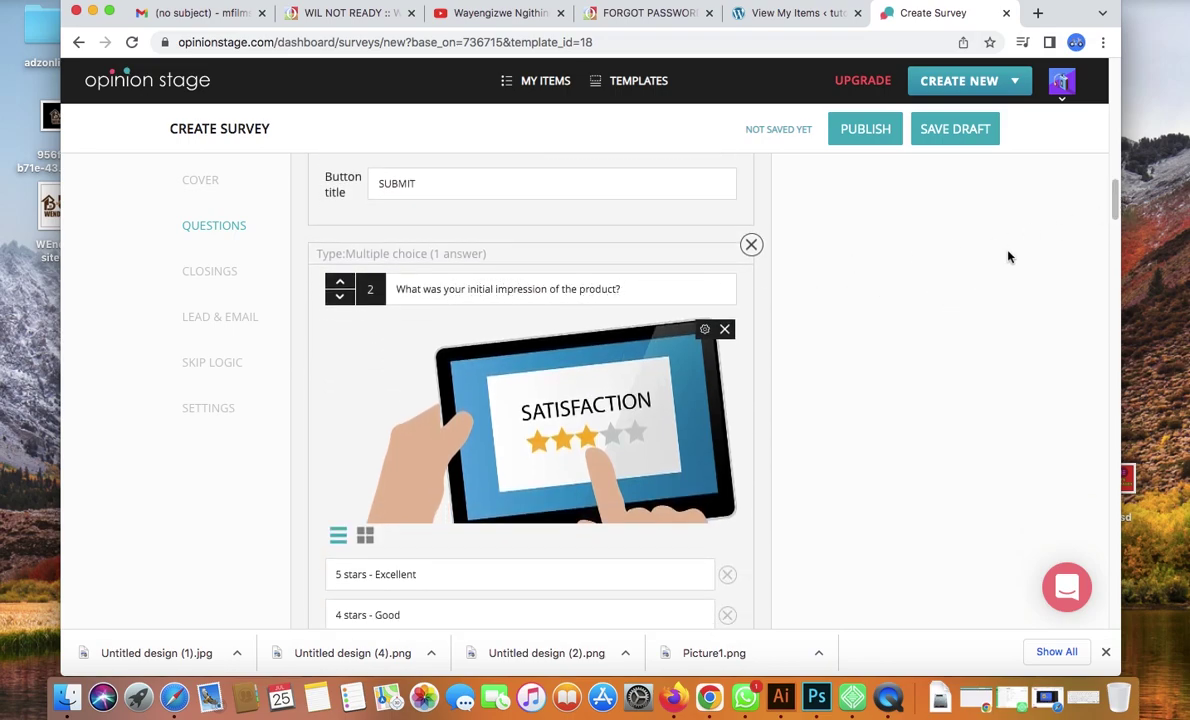
left_click_drag(1117, 197, 1113, 245)
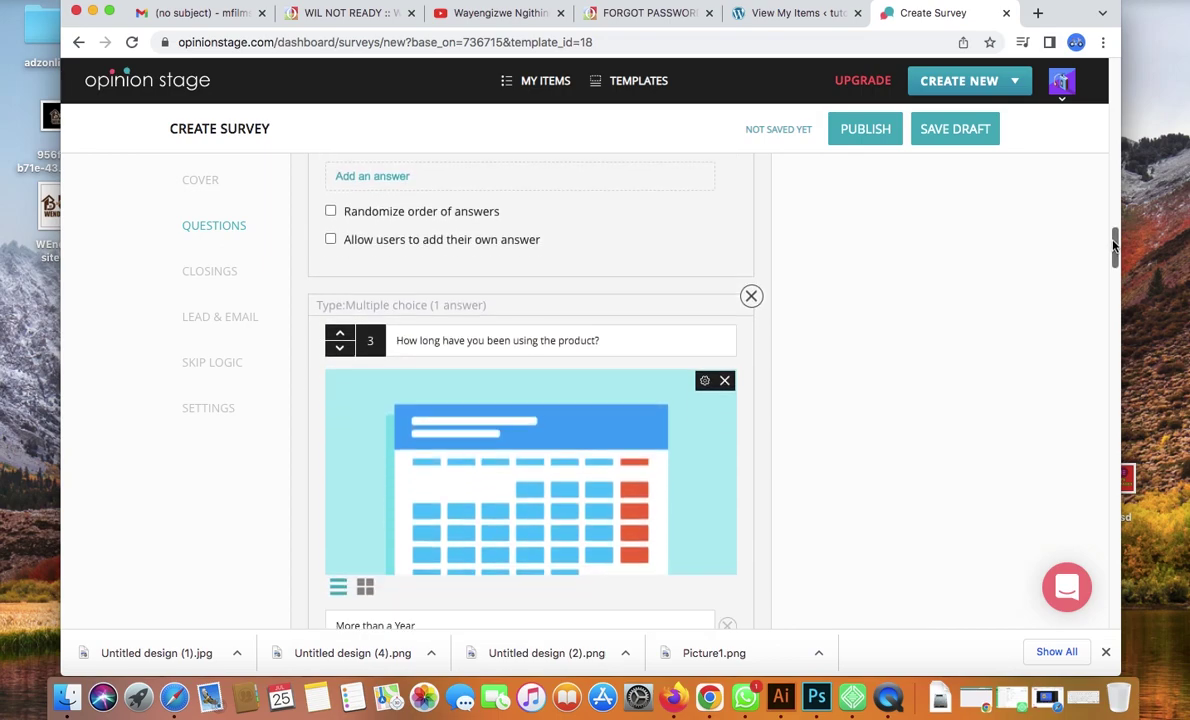
- Allow users to add their own answer on Q2 and keep Q3 in List Layout
left_click(331, 240)
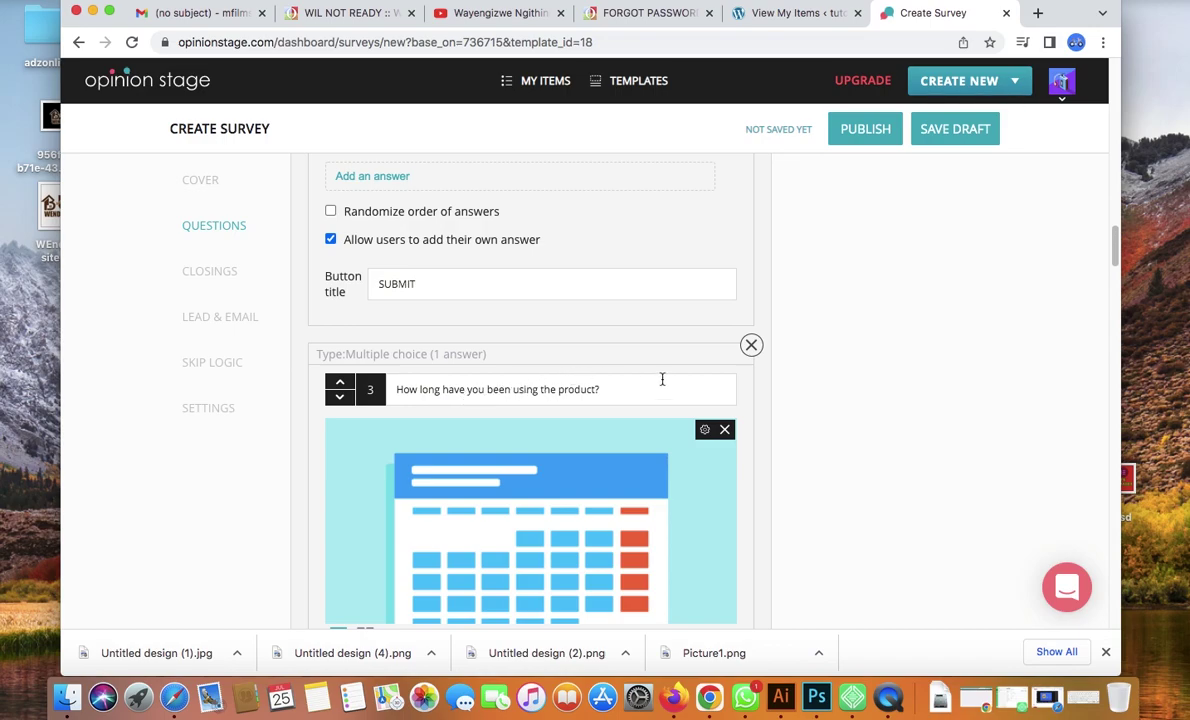
left_click_drag(1113, 245, 1113, 245)
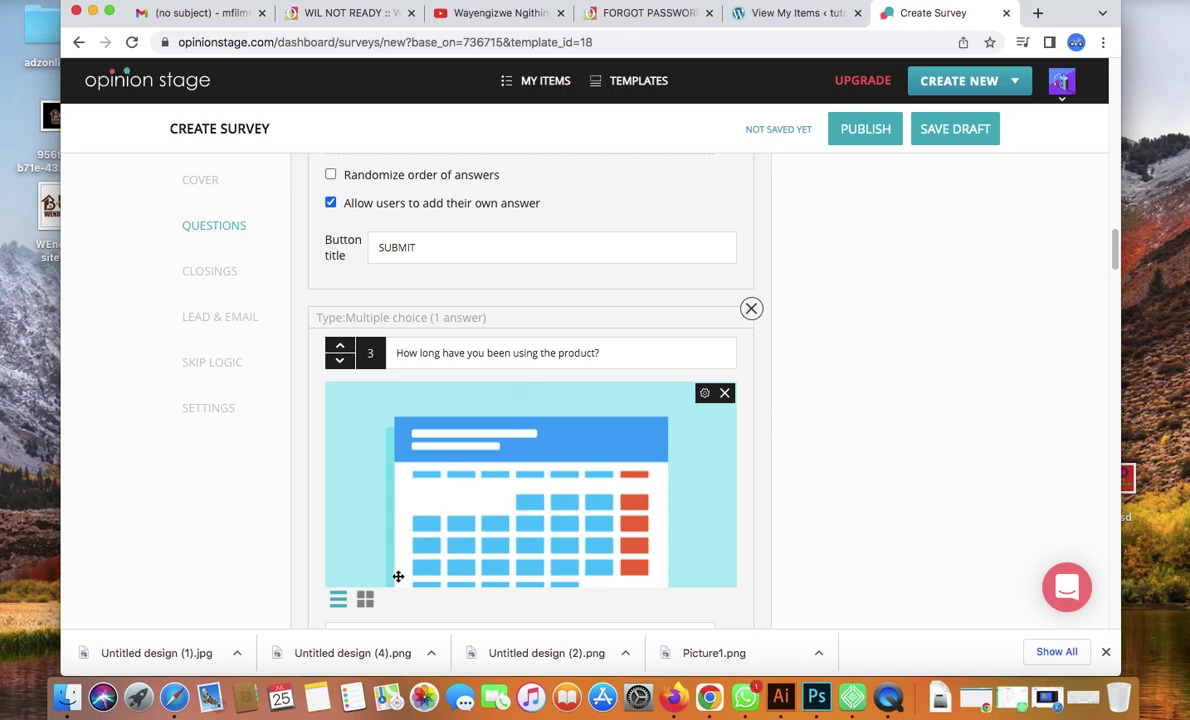
left_click(365, 599)
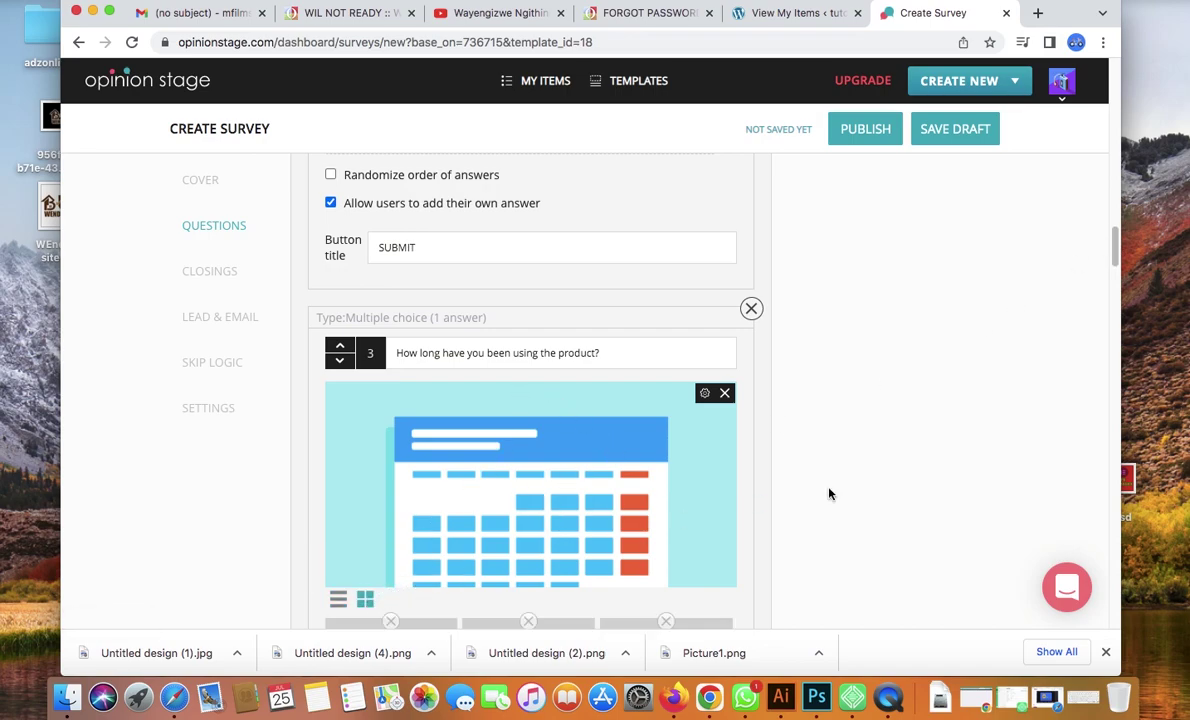
left_click_drag(1113, 247, 1116, 275)
scroll(831, 327, "up", 3)
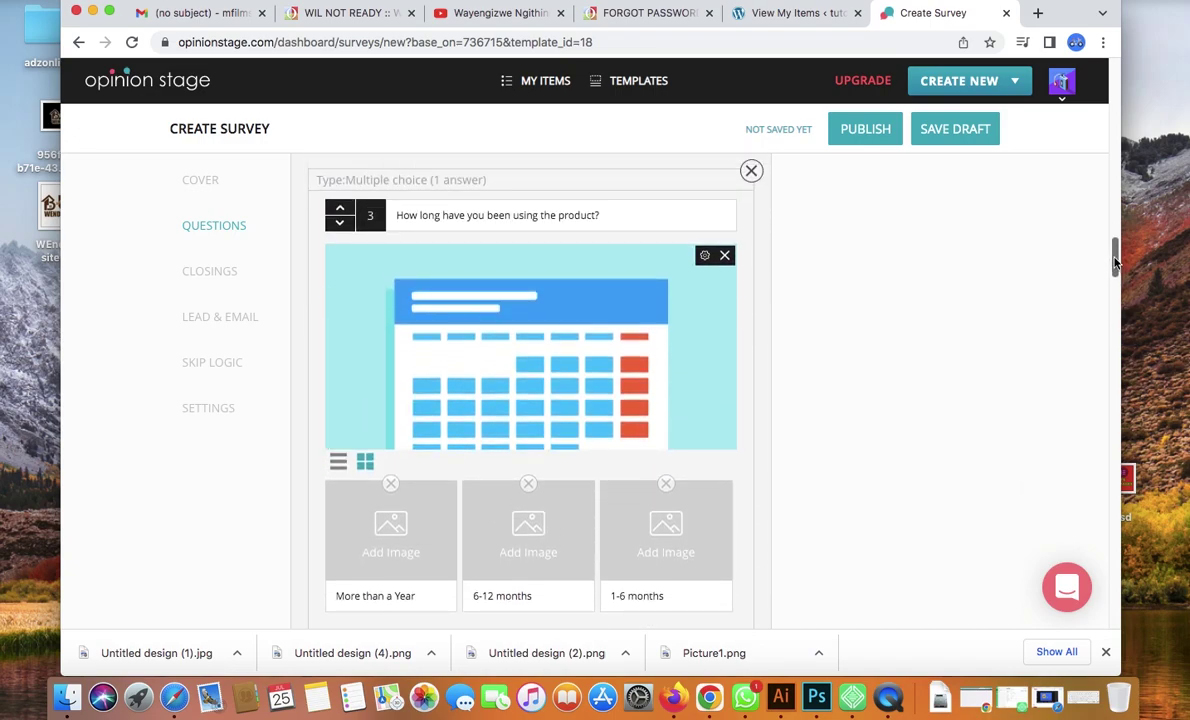
scroll(831, 327, "down", 1)
left_click(343, 424)
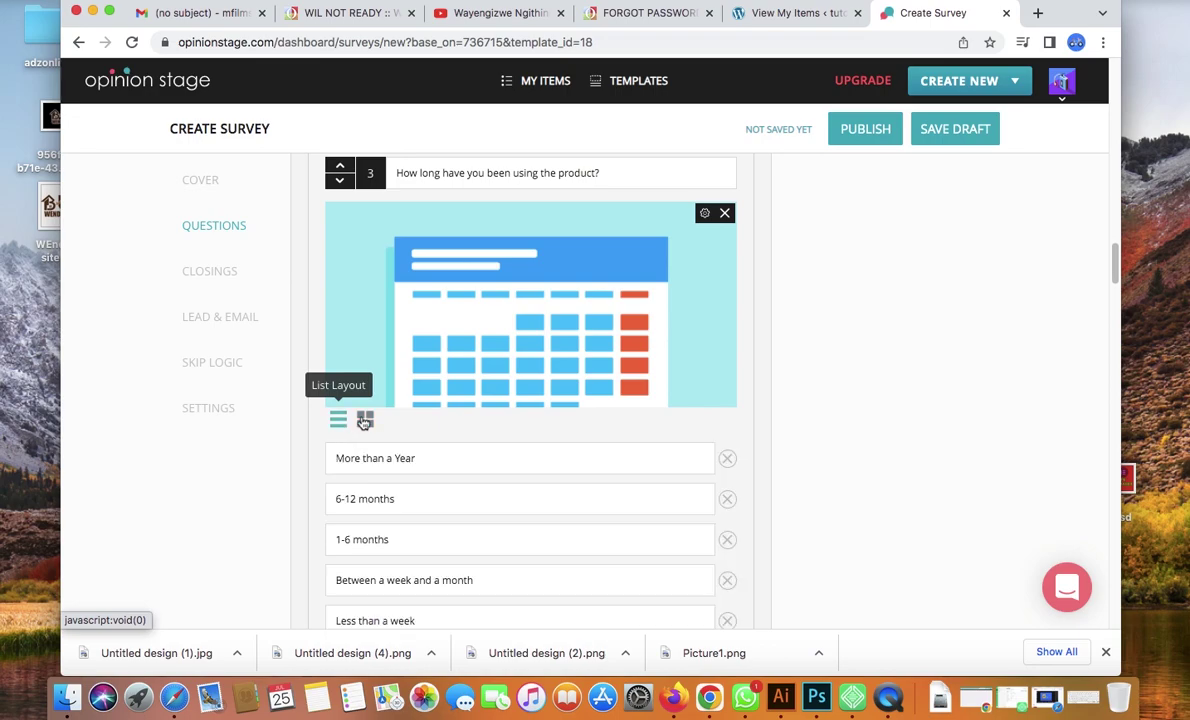
left_click_drag(1113, 272, 1113, 124)
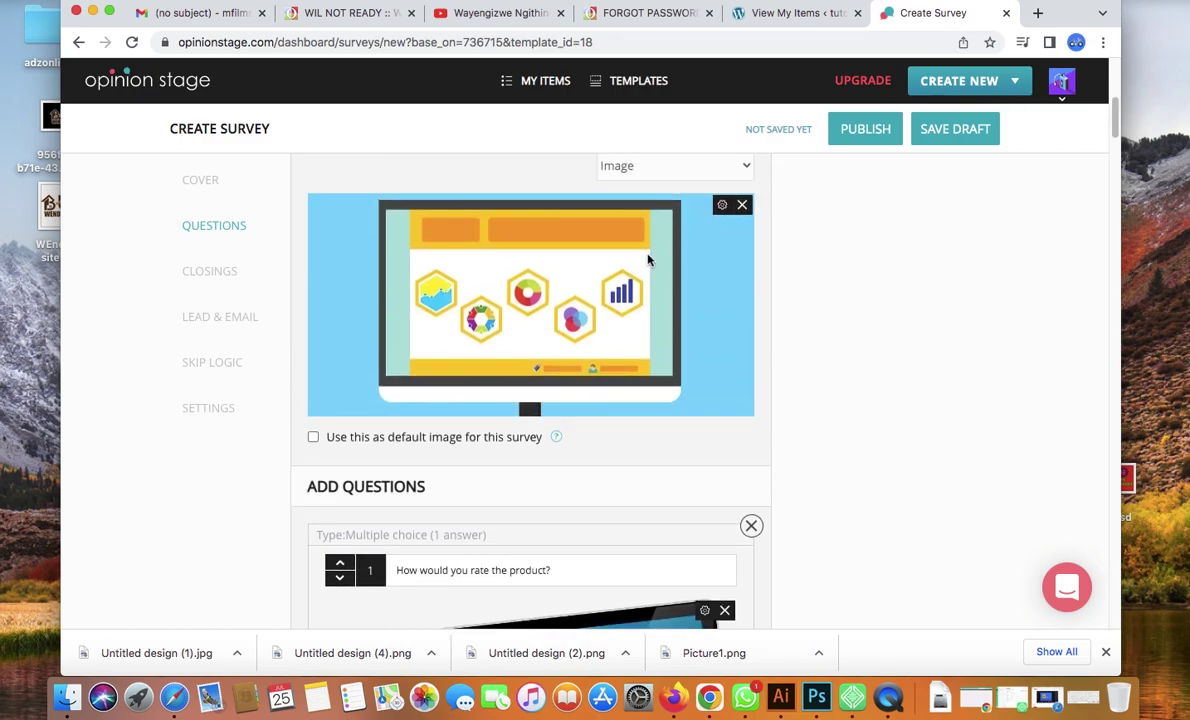
- Publish the survey and scroll to the first question's 'Answer can't be blank' error
left_click(863, 130)
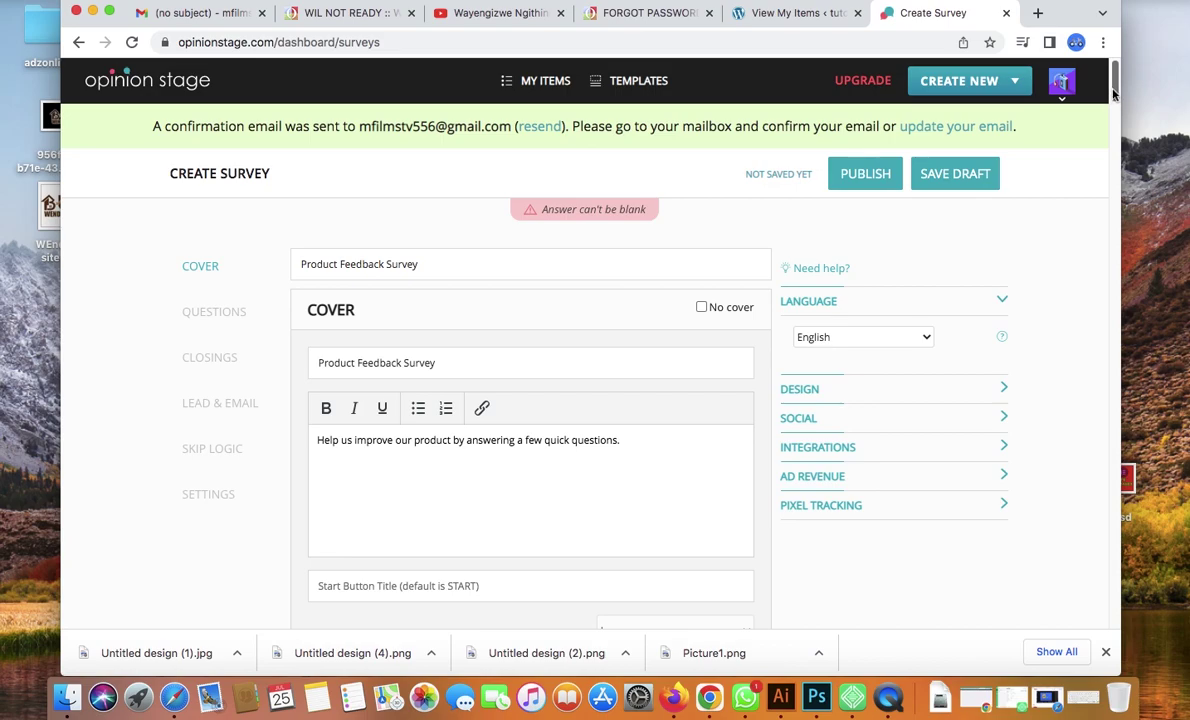
scroll(1113, 150, "down", 10)
scroll(1112, 158, "down", 3)
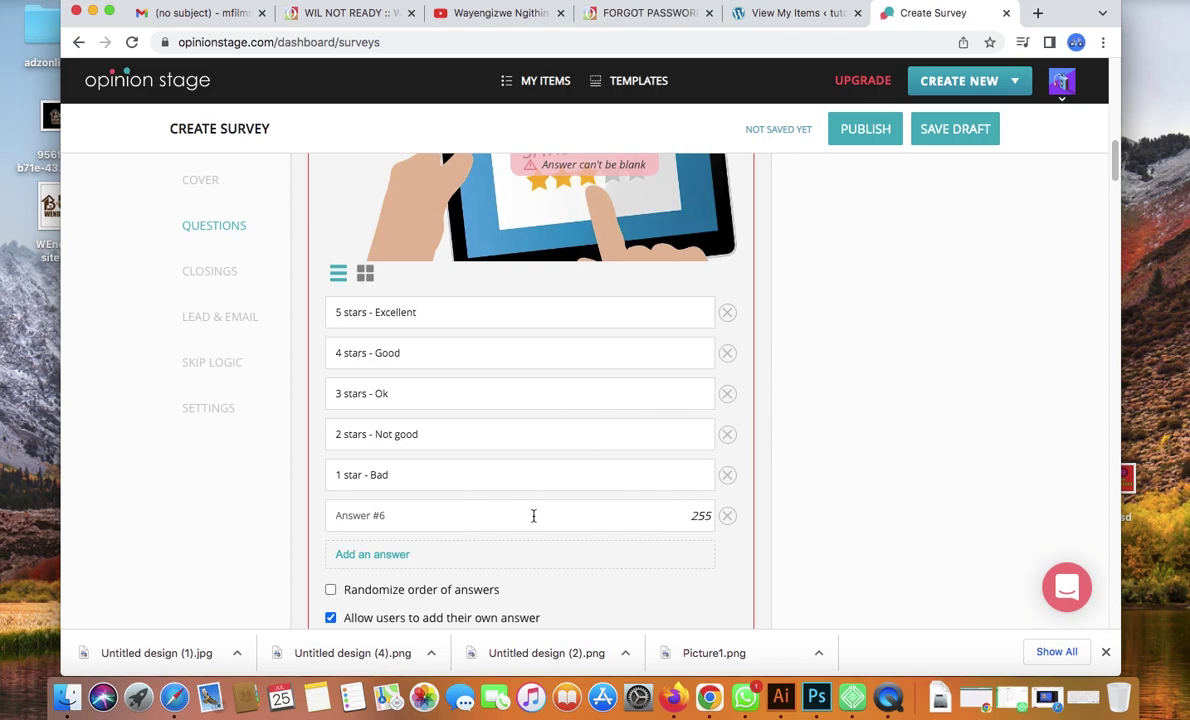
- Enter GOOD in the first question's blank Answer #6 using the on-screen keyboard
left_click(415, 475)
mouse_move(1114, 178)
left_mouse_down()
mouse_move(1114, 164)
mouse_move(1114, 192)
left_mouse_up()
left_click(415, 337)
left_click(1083, 697)
left_click_drag(634, 291, 777, 75)
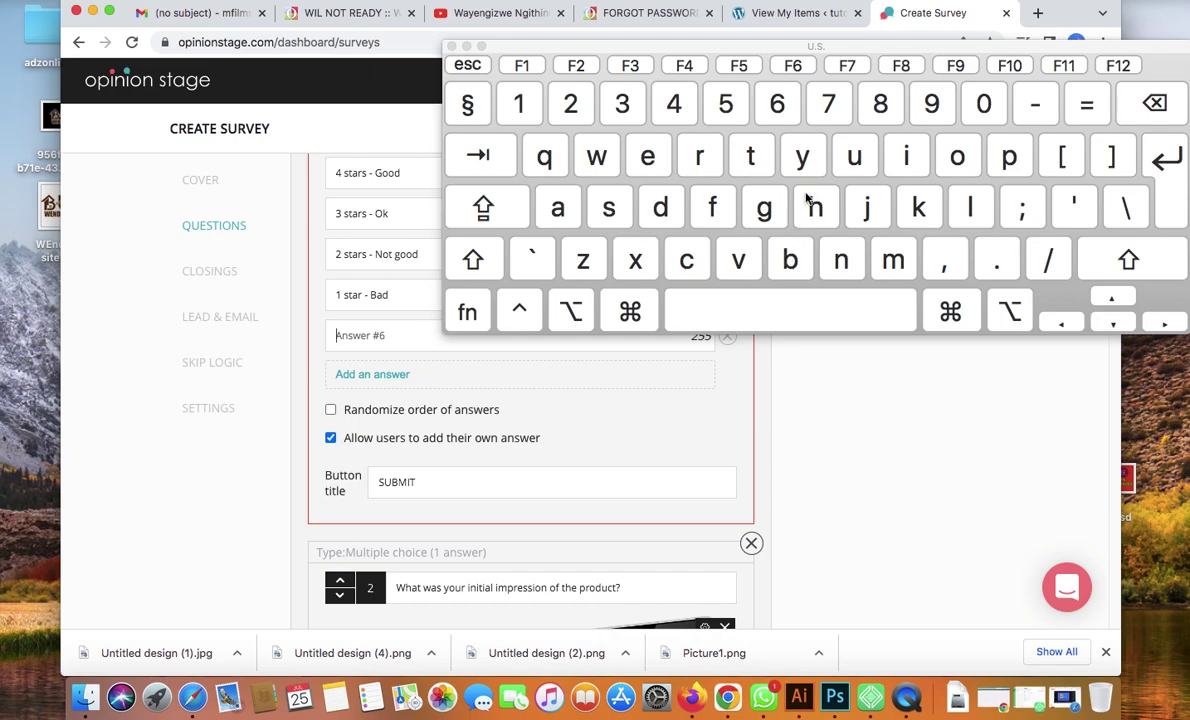
key("Caps_Lock")
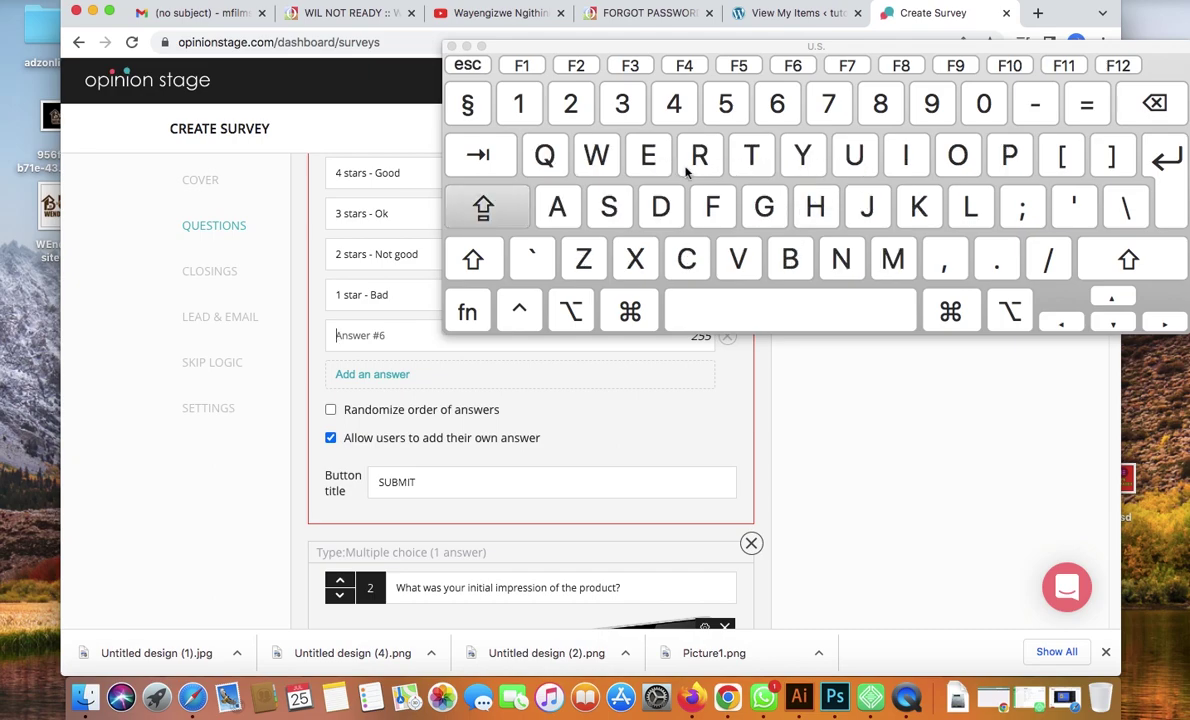
left_click(764, 203)
left_click(959, 160)
left_click(661, 206)
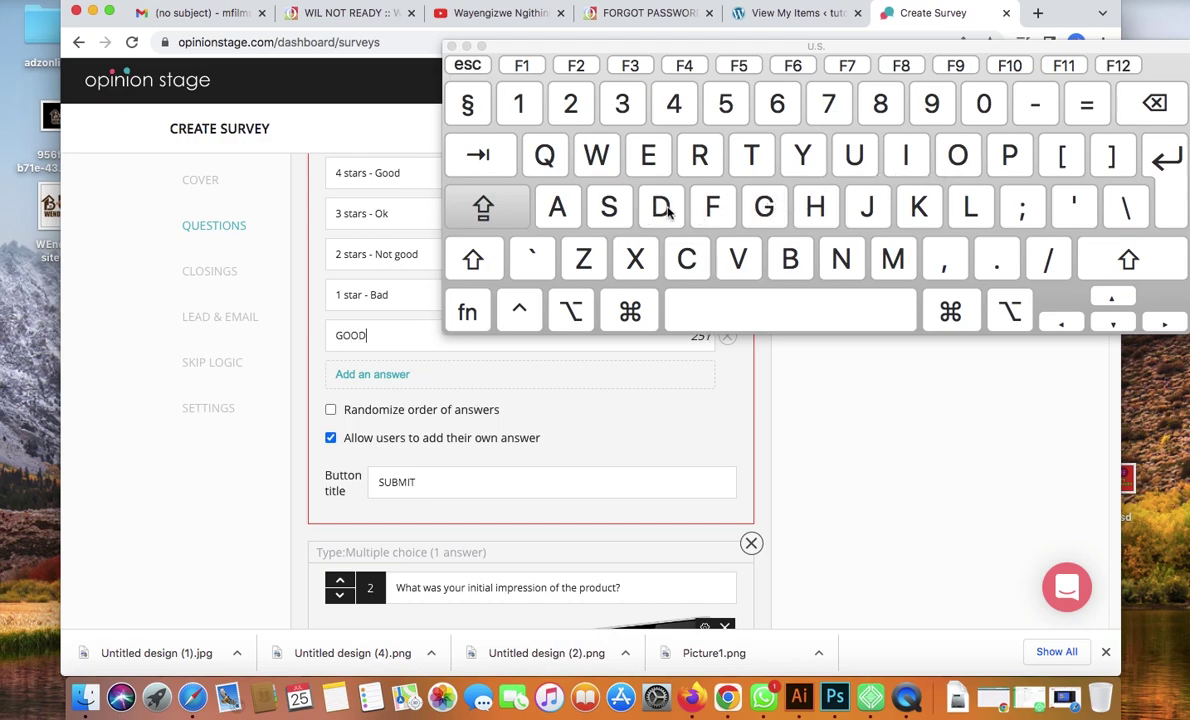
left_click(655, 391)
key("Caps_Lock")
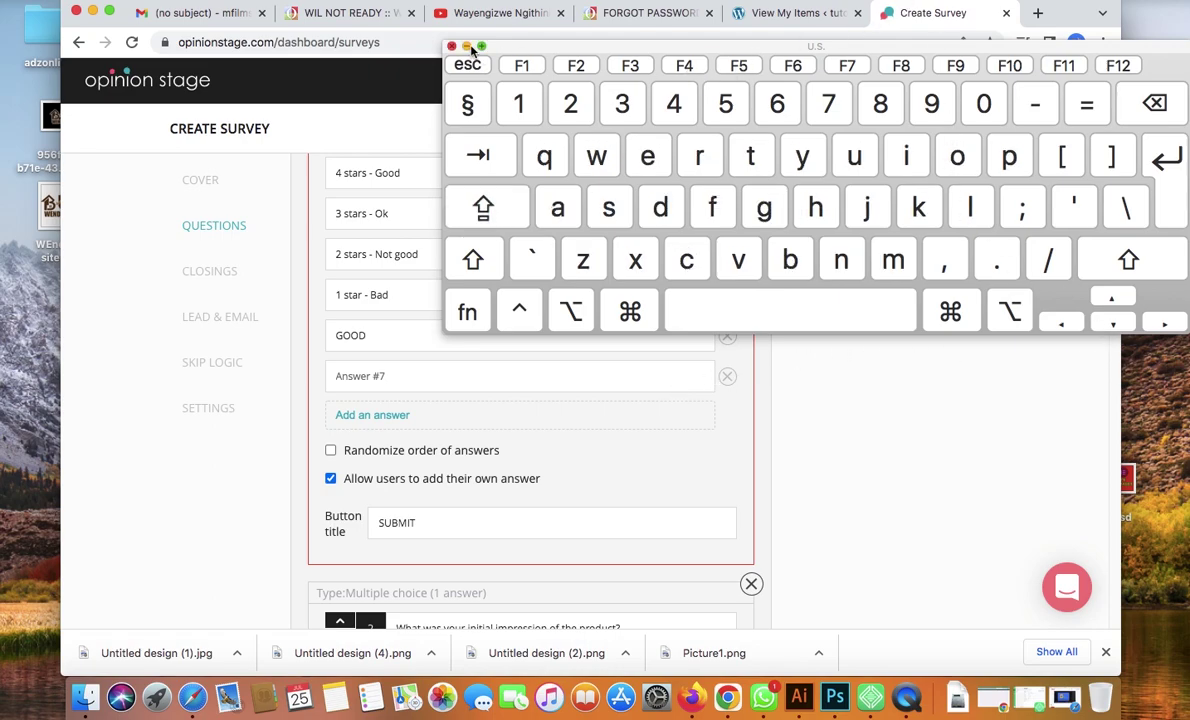
- Add an answer 'real' to the second question and close the on-screen keyboard
left_click_drag(668, 52, 636, 454)
left_click_drag(1122, 168, 1116, 242)
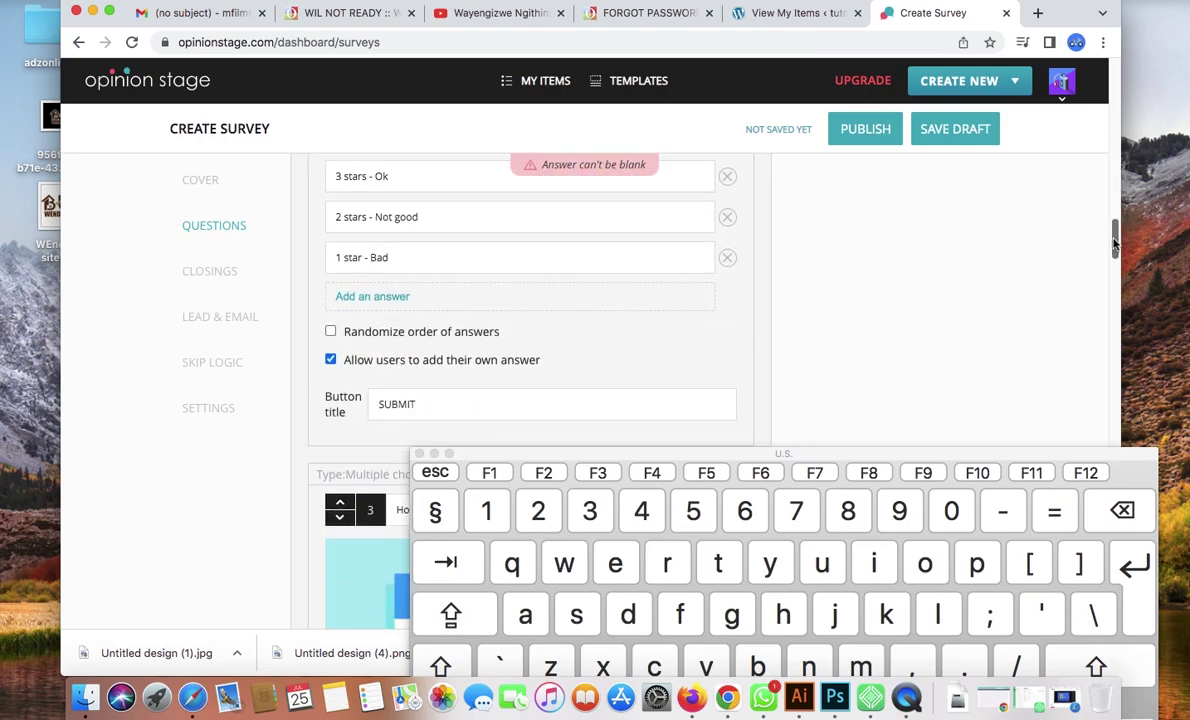
left_click(427, 298)
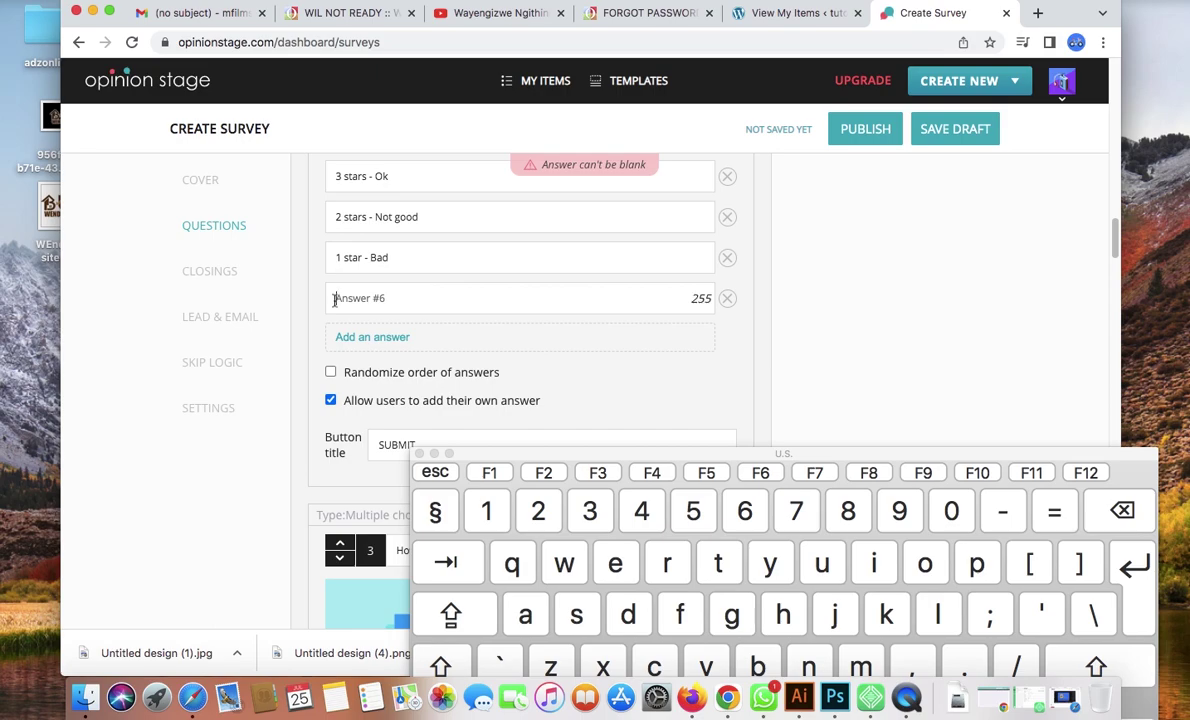
left_click(666, 566)
left_click(628, 566)
left_click(525, 614)
left_click(937, 614)
left_click_drag(1118, 240, 1118, 255)
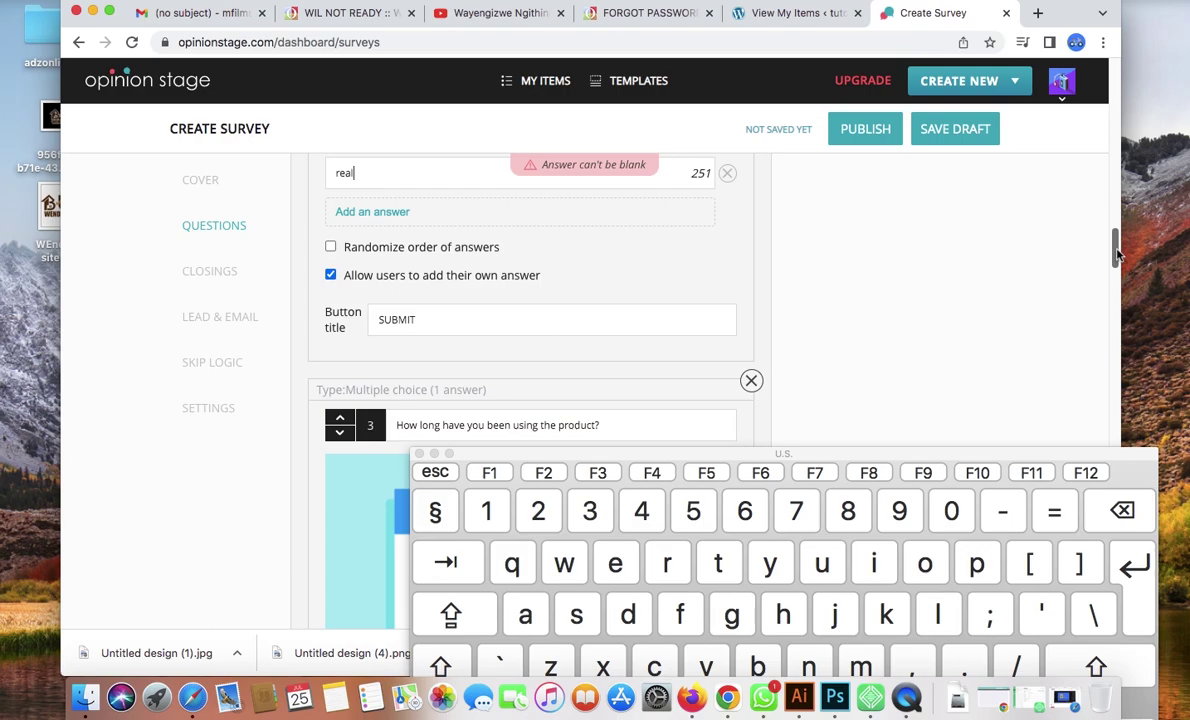
left_click(494, 311)
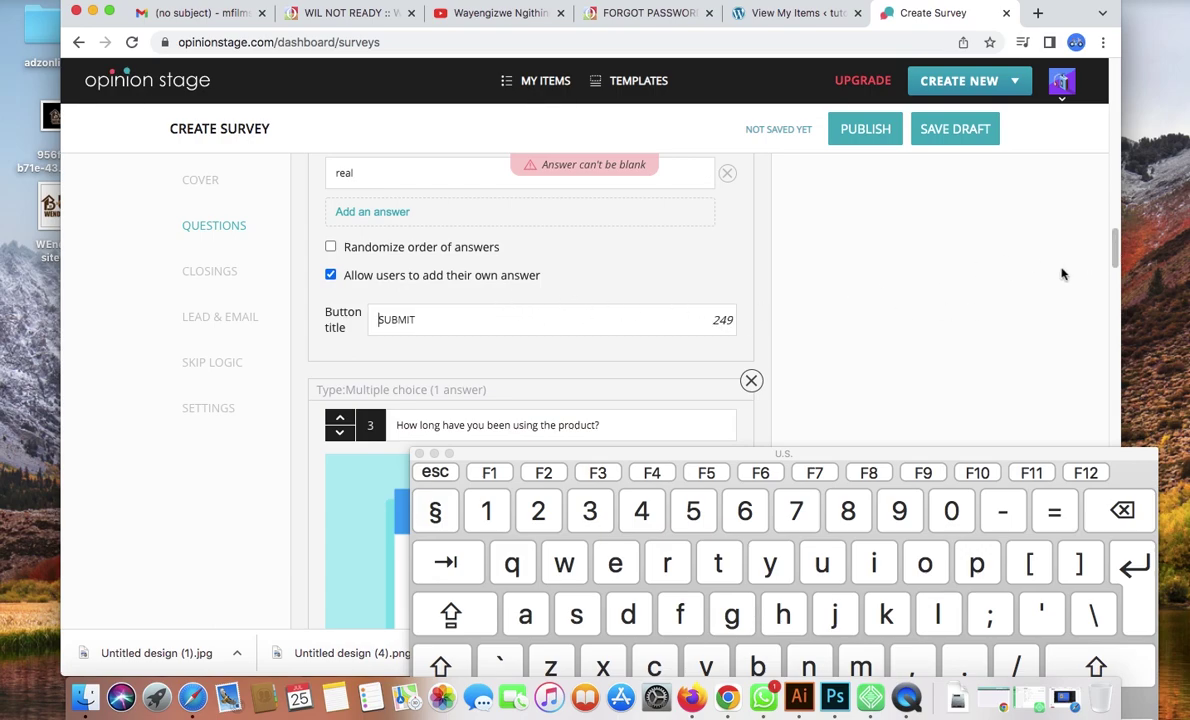
left_click_drag(1115, 250, 1000, 340)
left_click(419, 454)
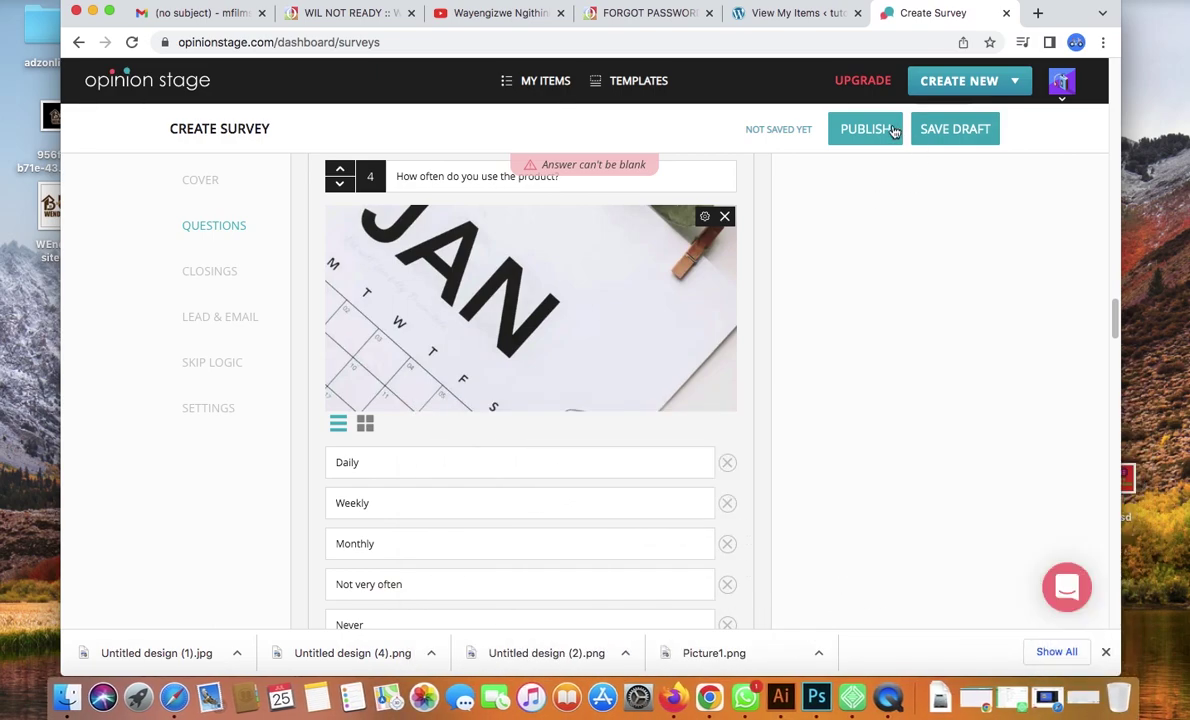
- Publish again, still blocked by a blank answer, and open the CREATE NEW dropdown
left_click(890, 127)
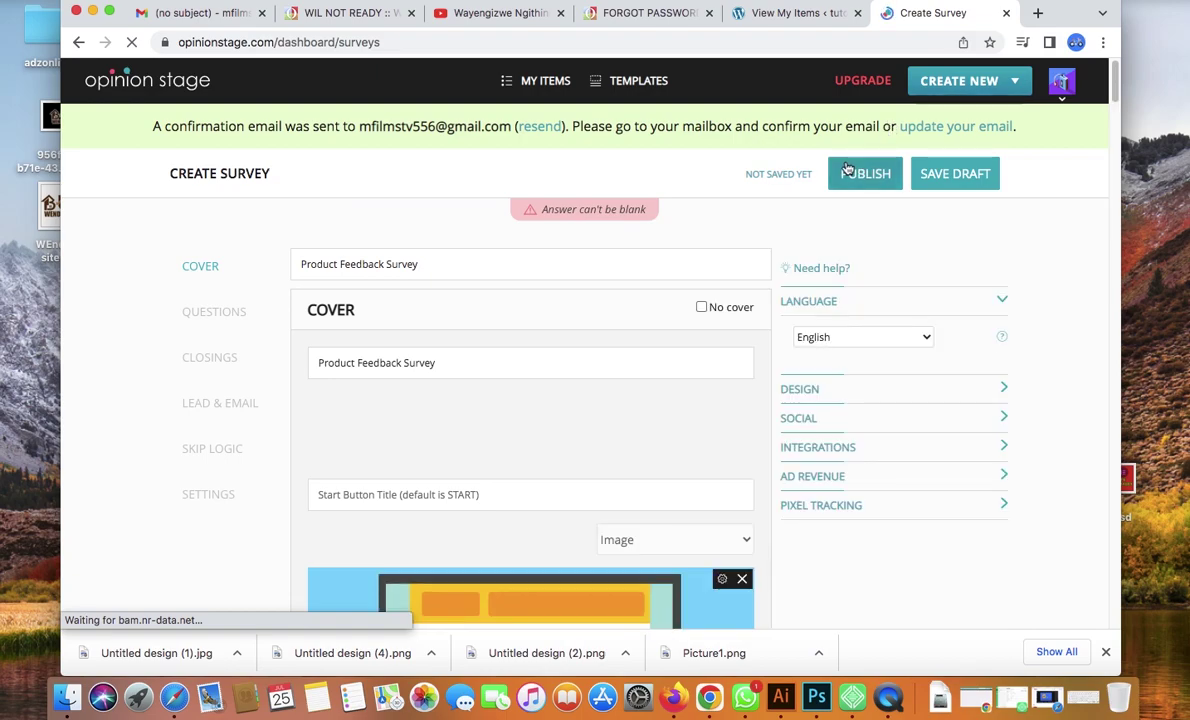
left_click(955, 88)
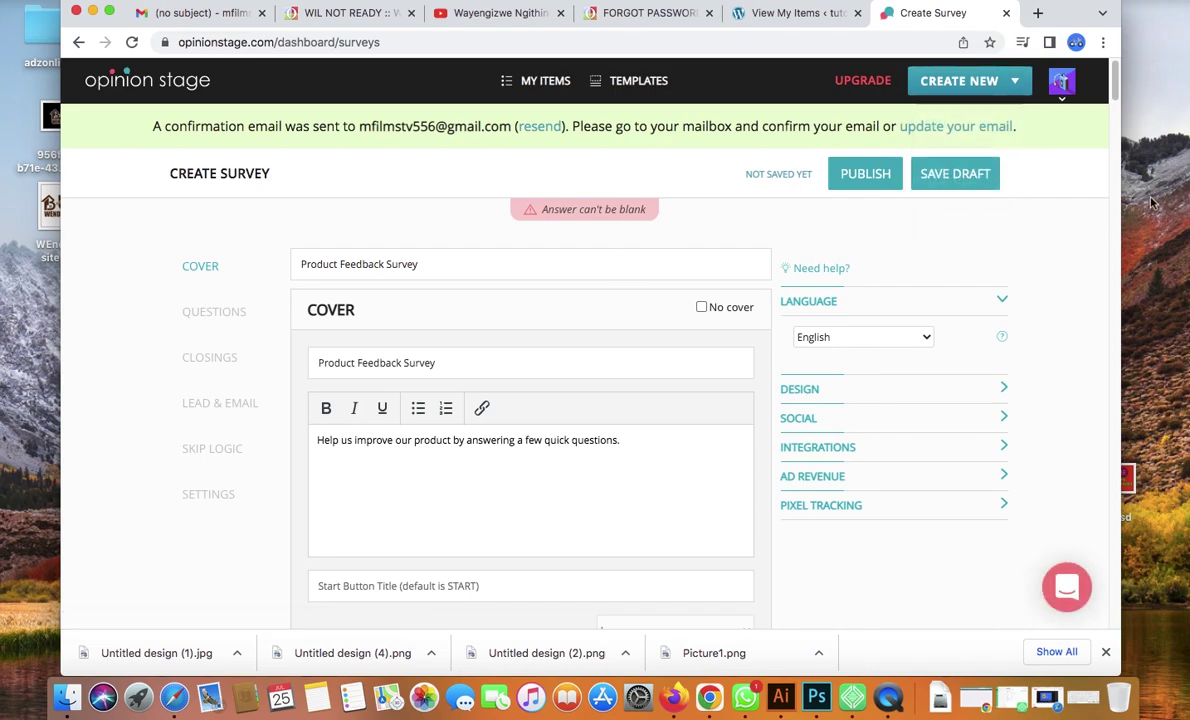
mouse_move(1117, 92)
left_mouse_down()
mouse_move(1116, 149)
mouse_move(1116, 94)
left_mouse_up()
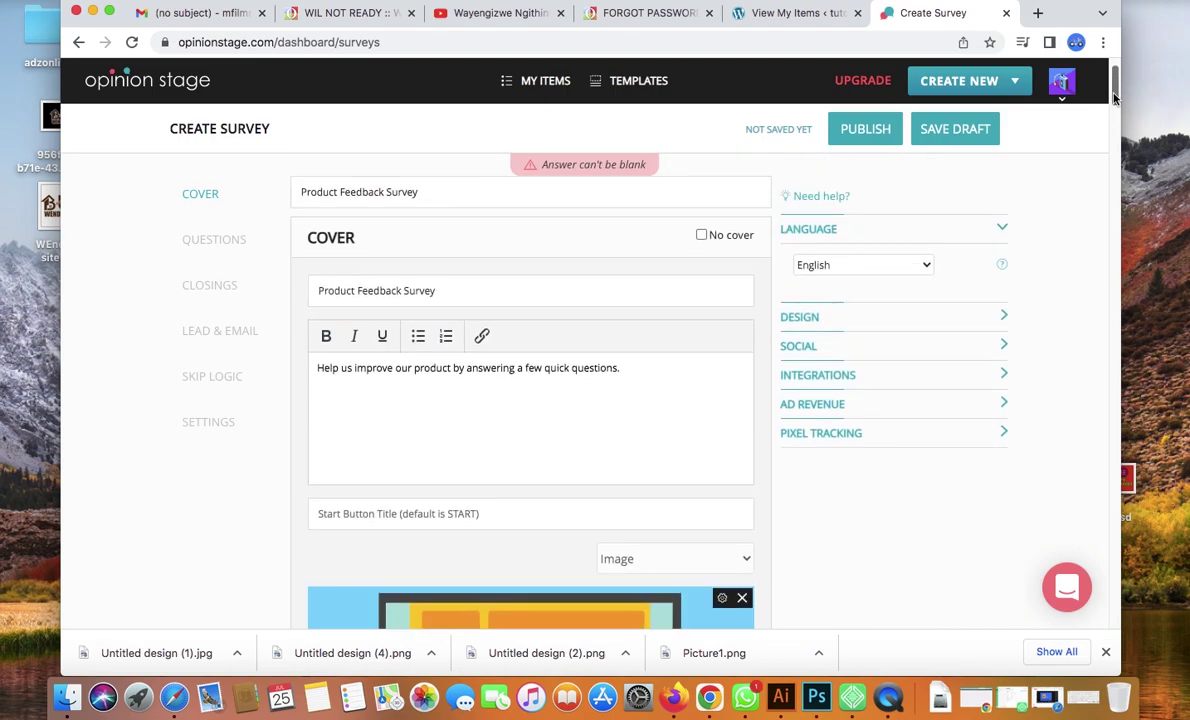
mouse_move(950, 100)
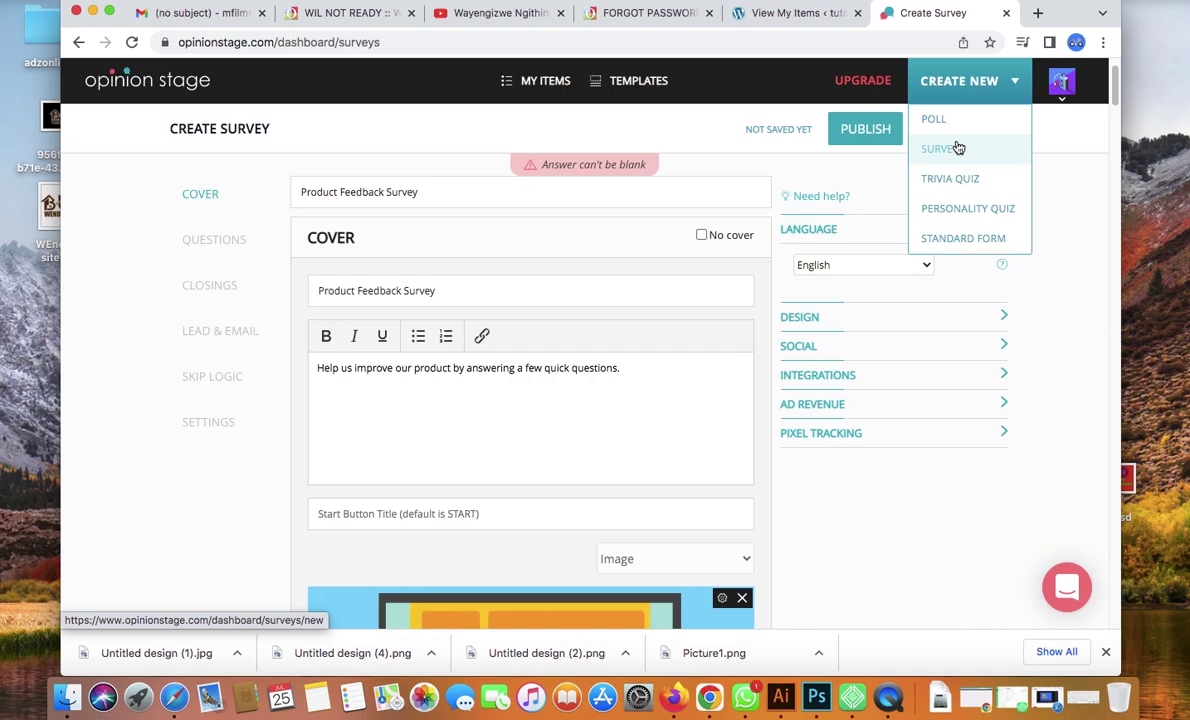
- Start a new survey and set its cover title to 'How was shopping'
left_click(957, 148)
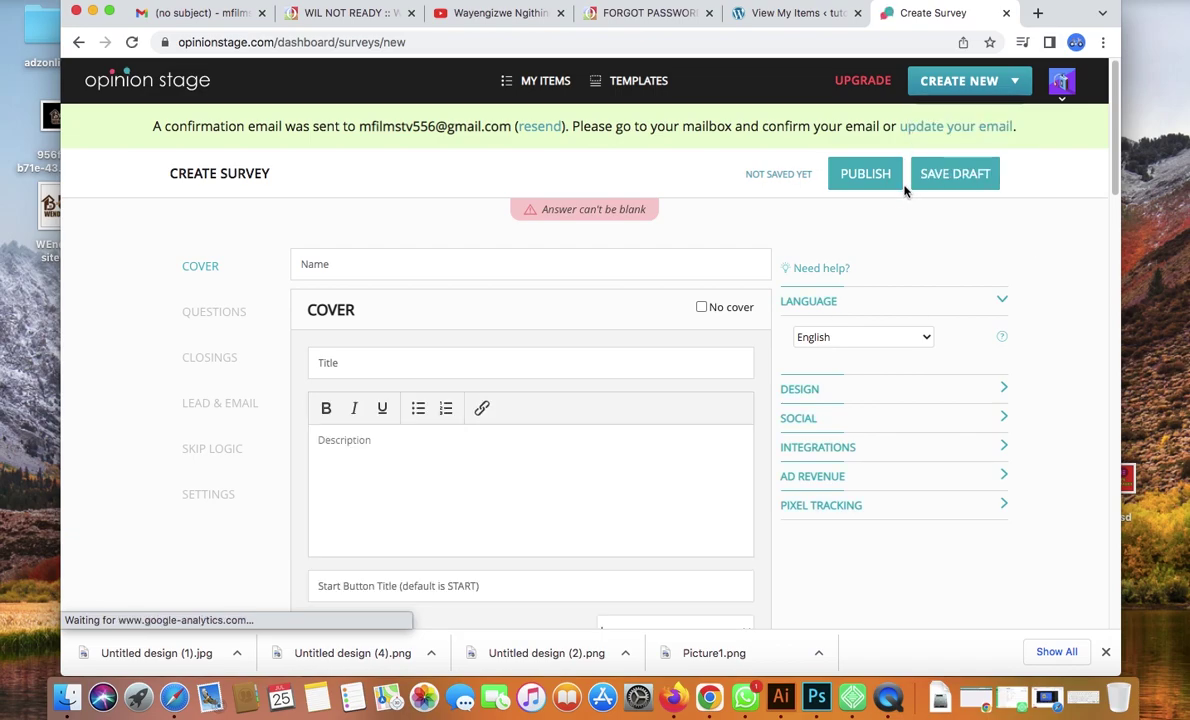
scroll(1112, 250, "down", 5)
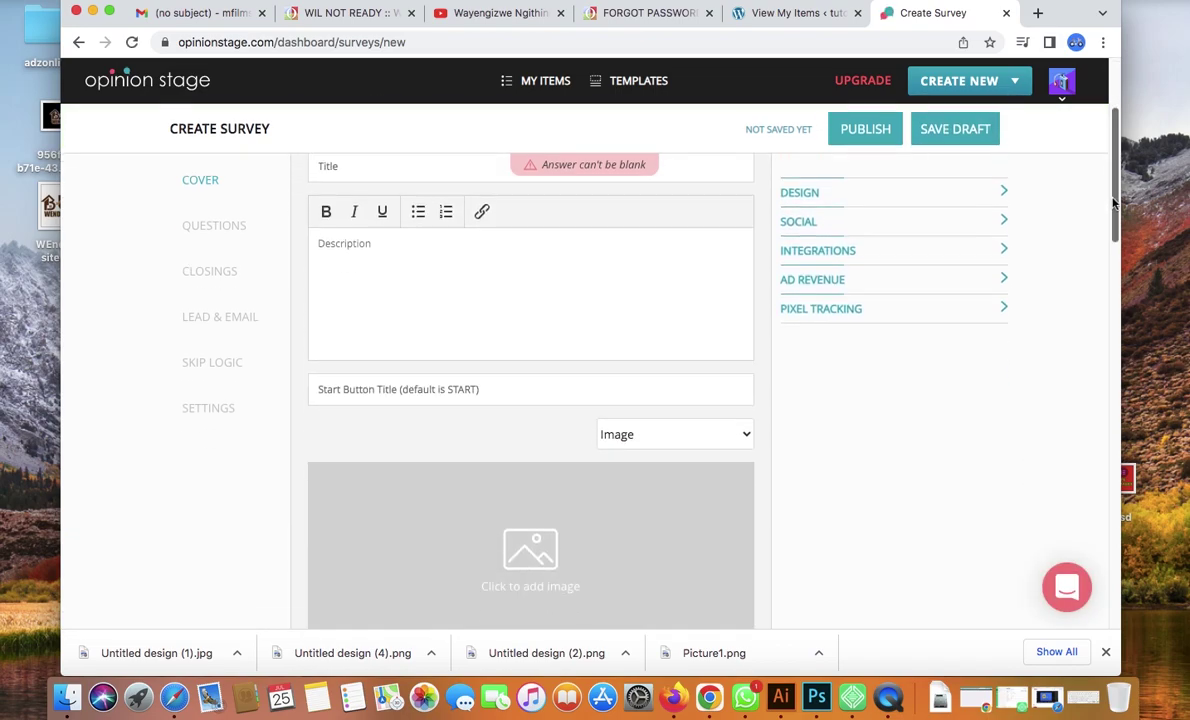
left_click_drag(1112, 250, 1108, 159)
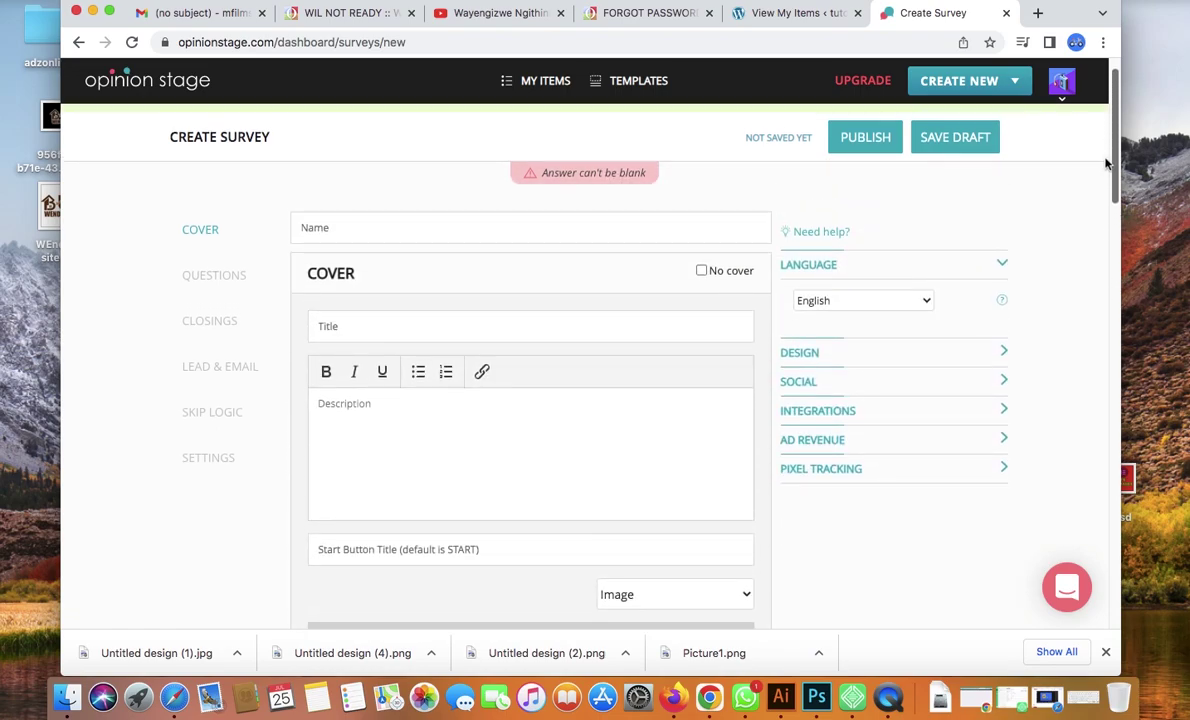
left_click(464, 321)
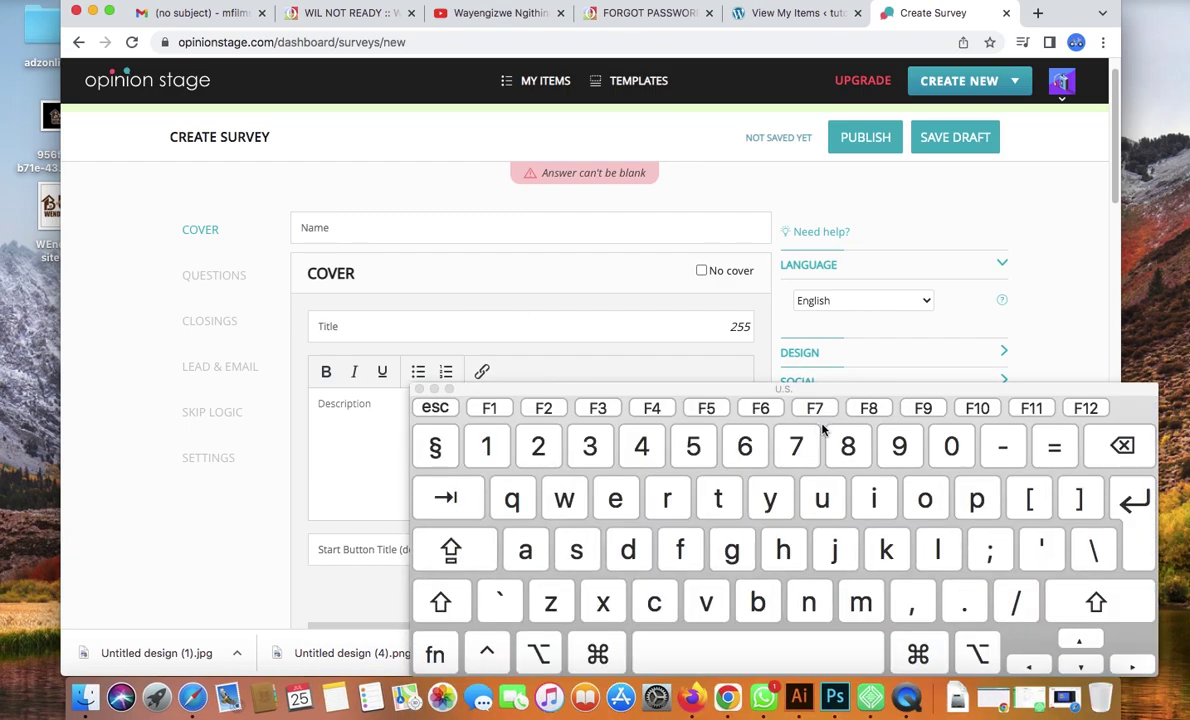
type("H")
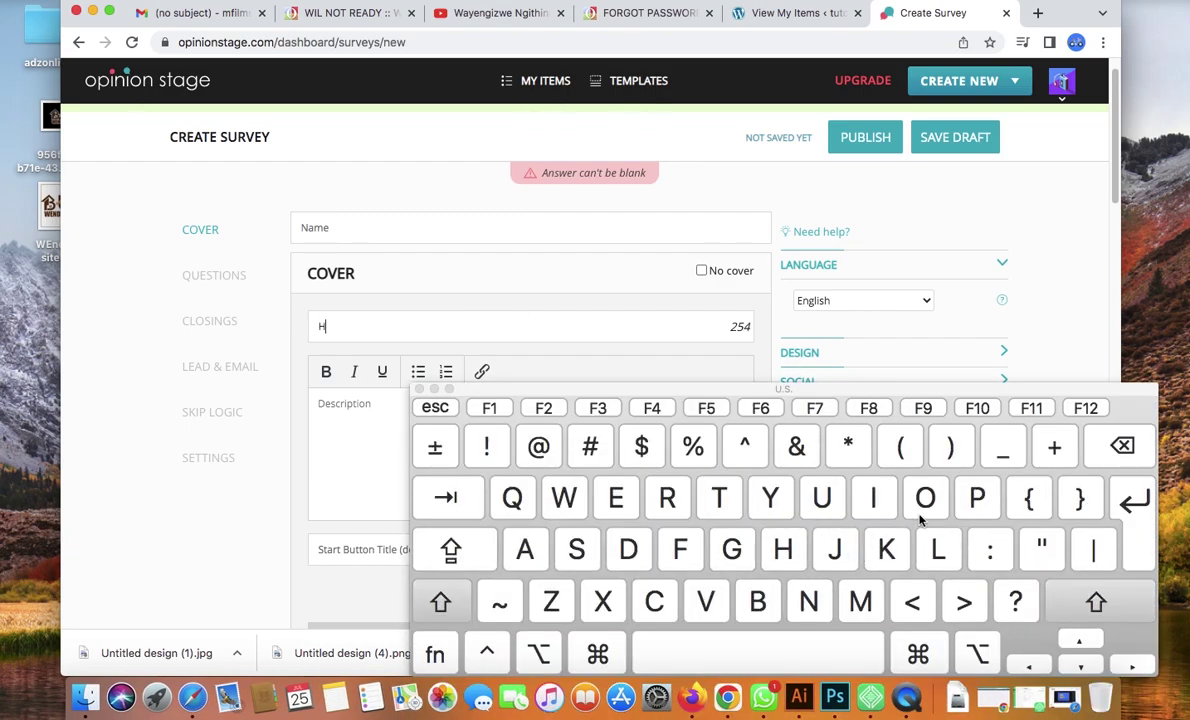
type("o")
key("BackSpace")
key("BackSpace")
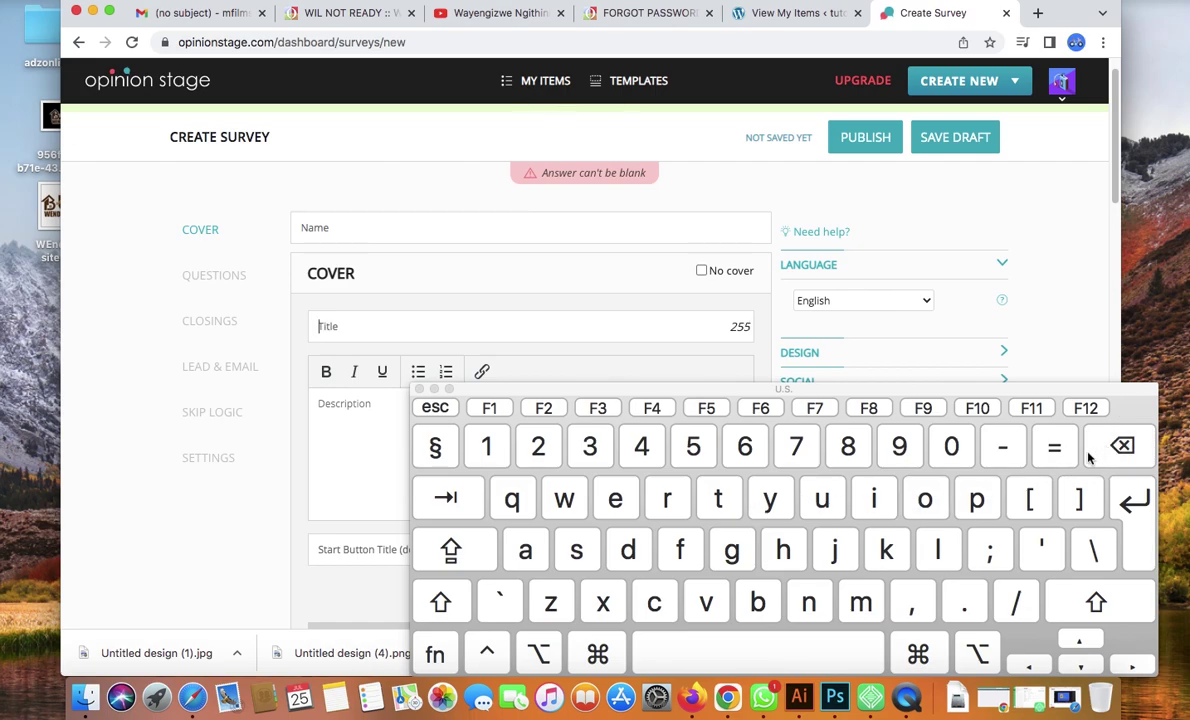
type("How was shopping")
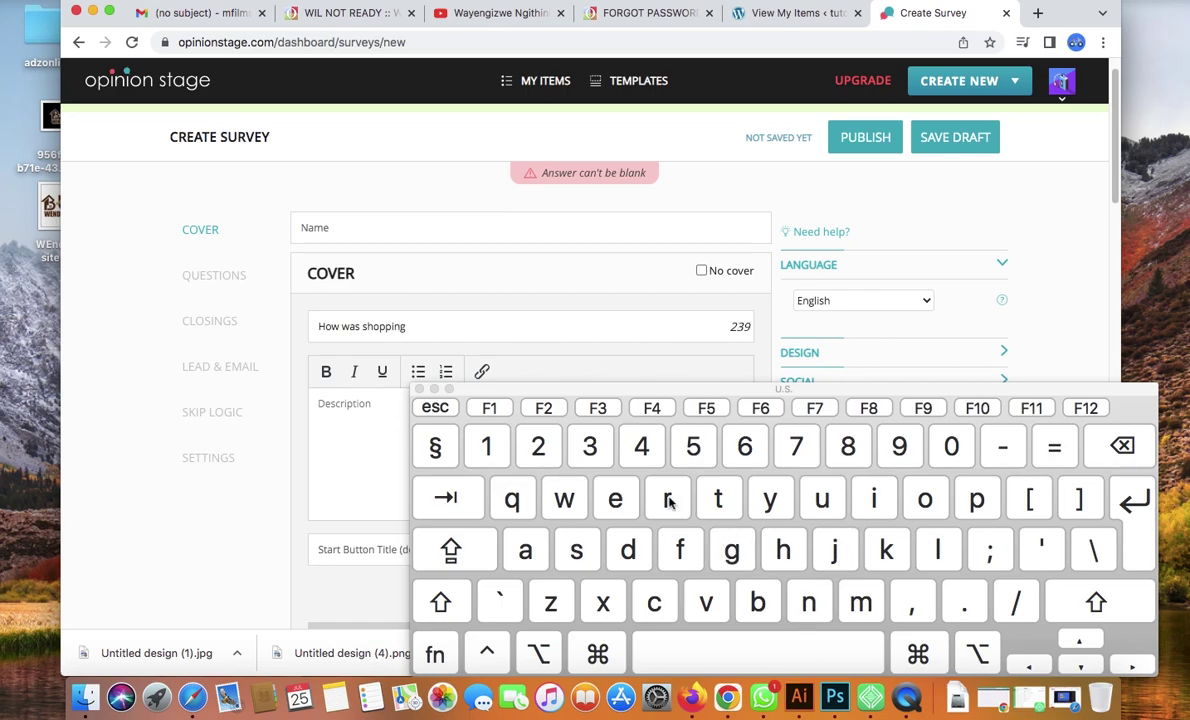
- Enter the cover description 'Please help' and scroll to the cover image slot
left_click(362, 411)
type("Plea")
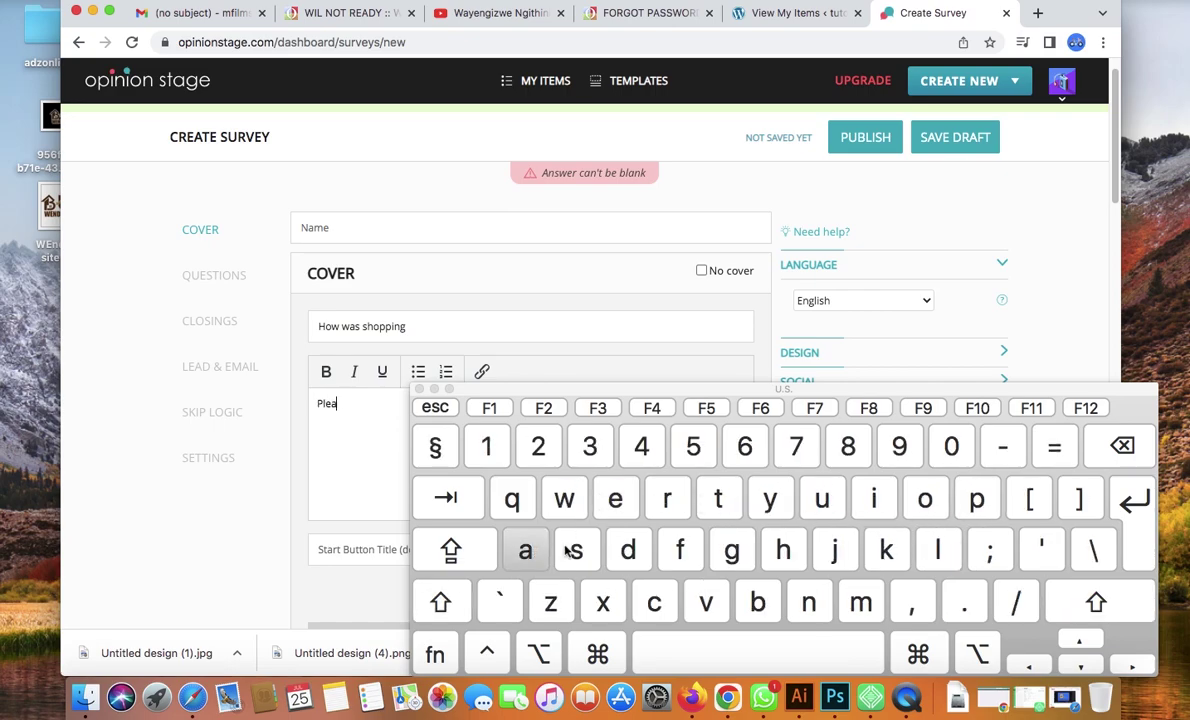
type("se h")
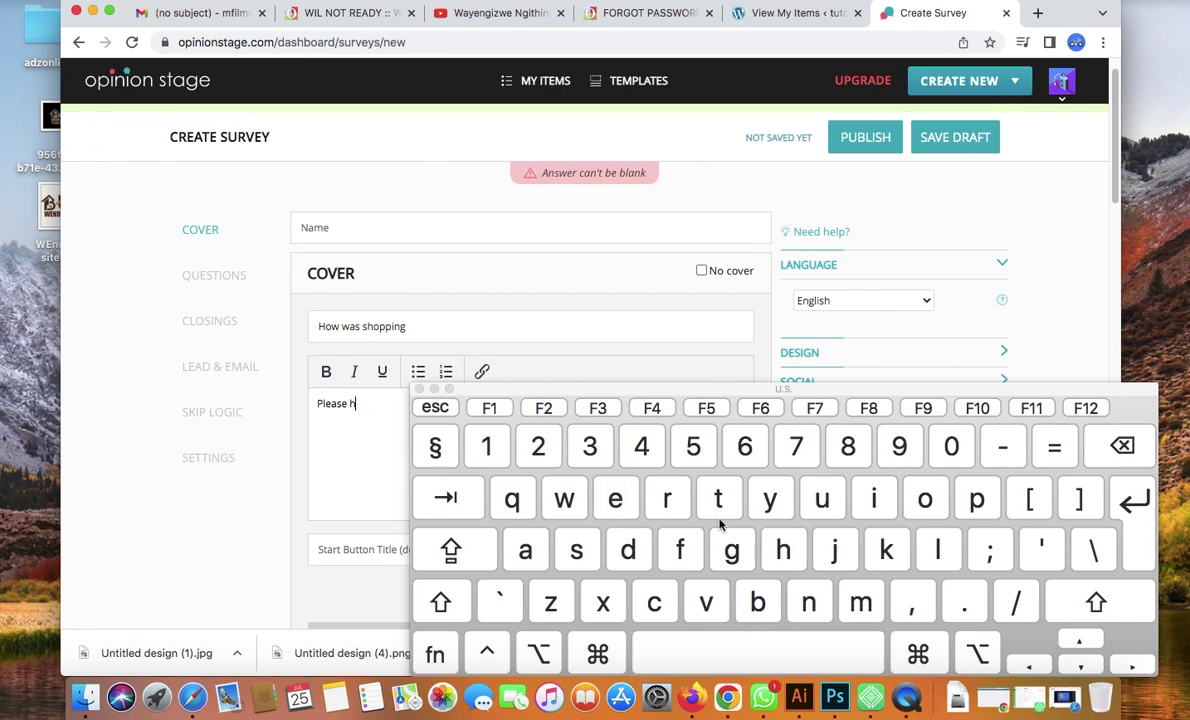
type("elp")
left_click_drag(1117, 182, 1113, 293)
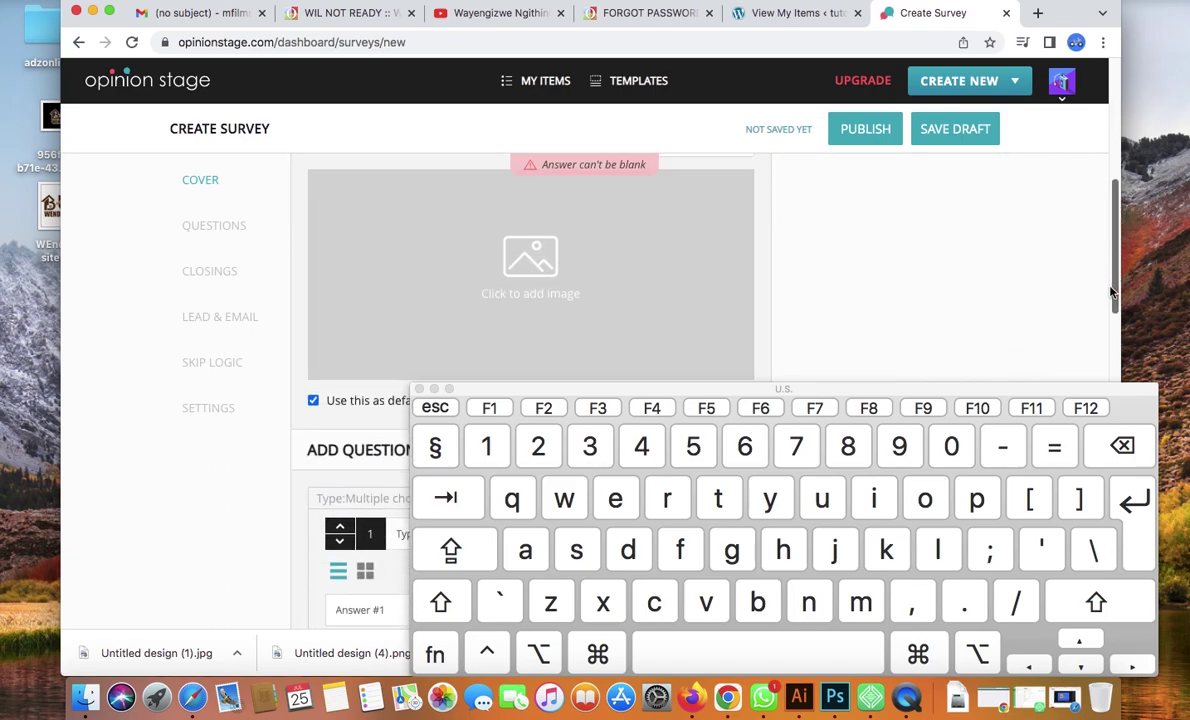
- Upload supermajor logo 667.png from the my brand folder as the cover image
left_click(553, 292)
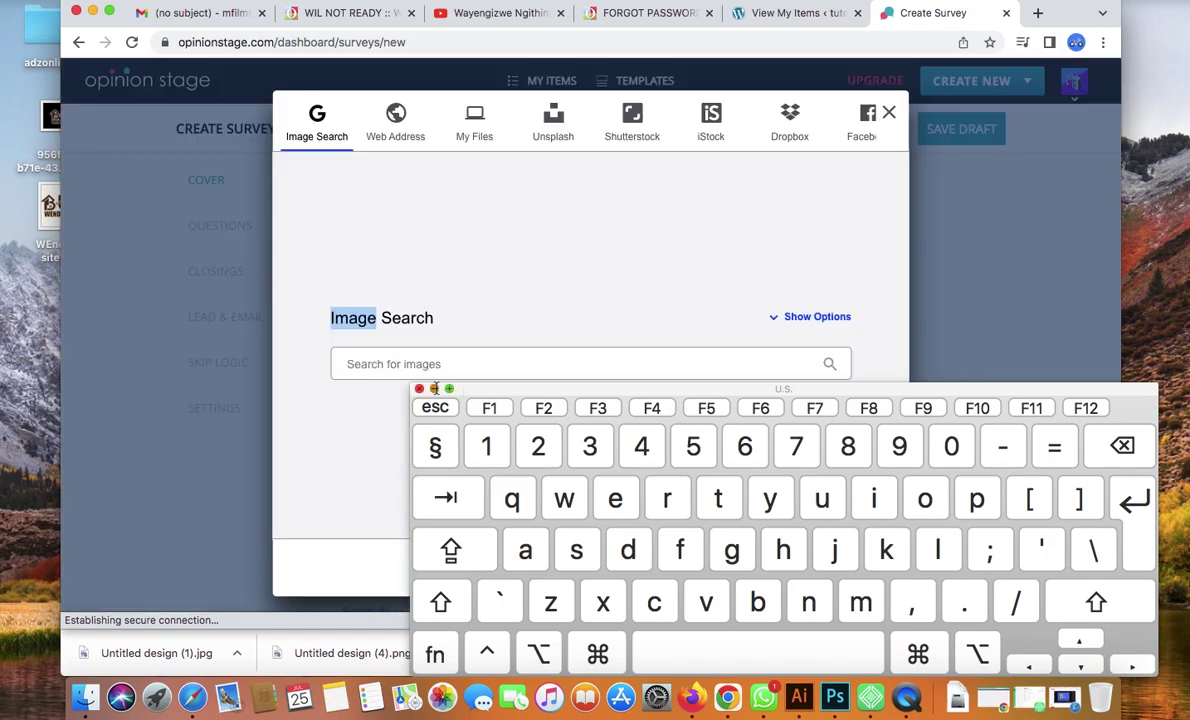
left_click(420, 387)
left_click(494, 133)
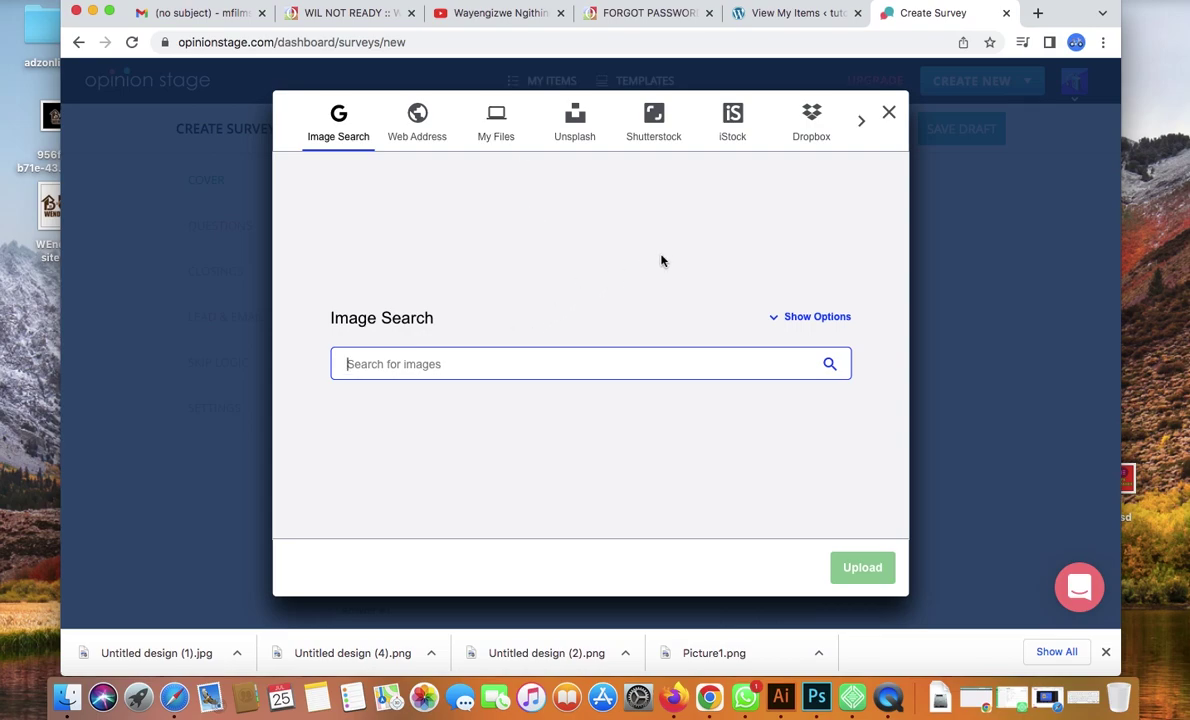
left_click(502, 121)
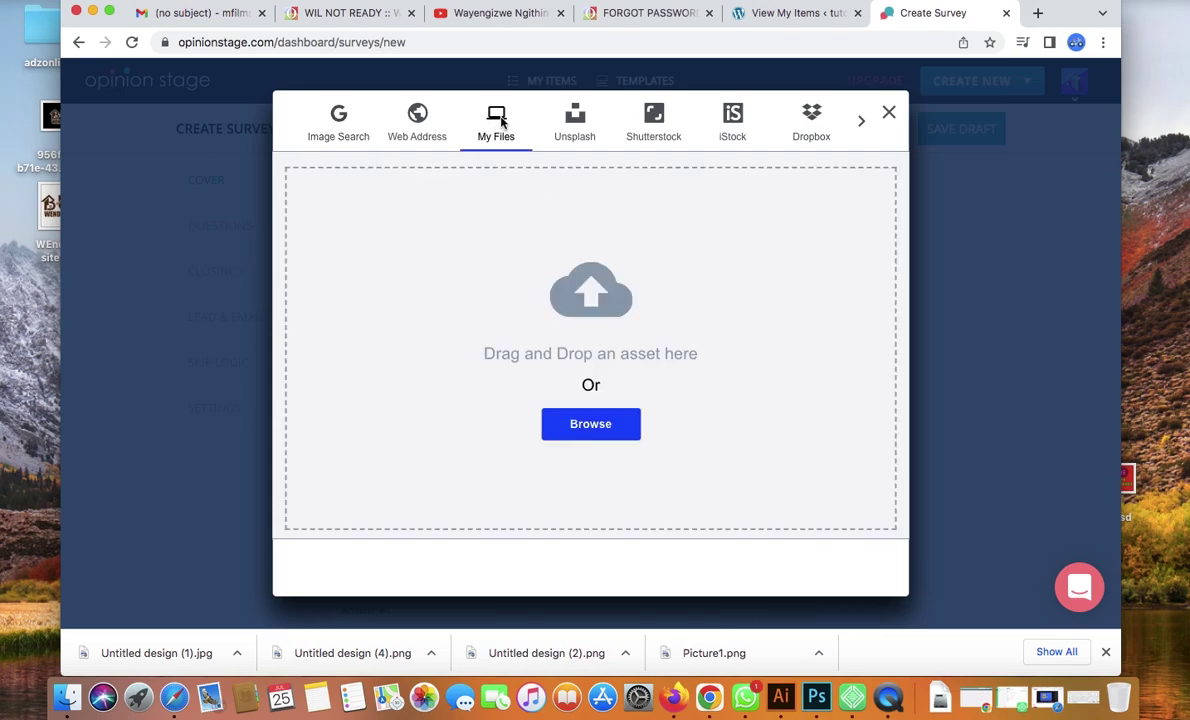
left_click(611, 430)
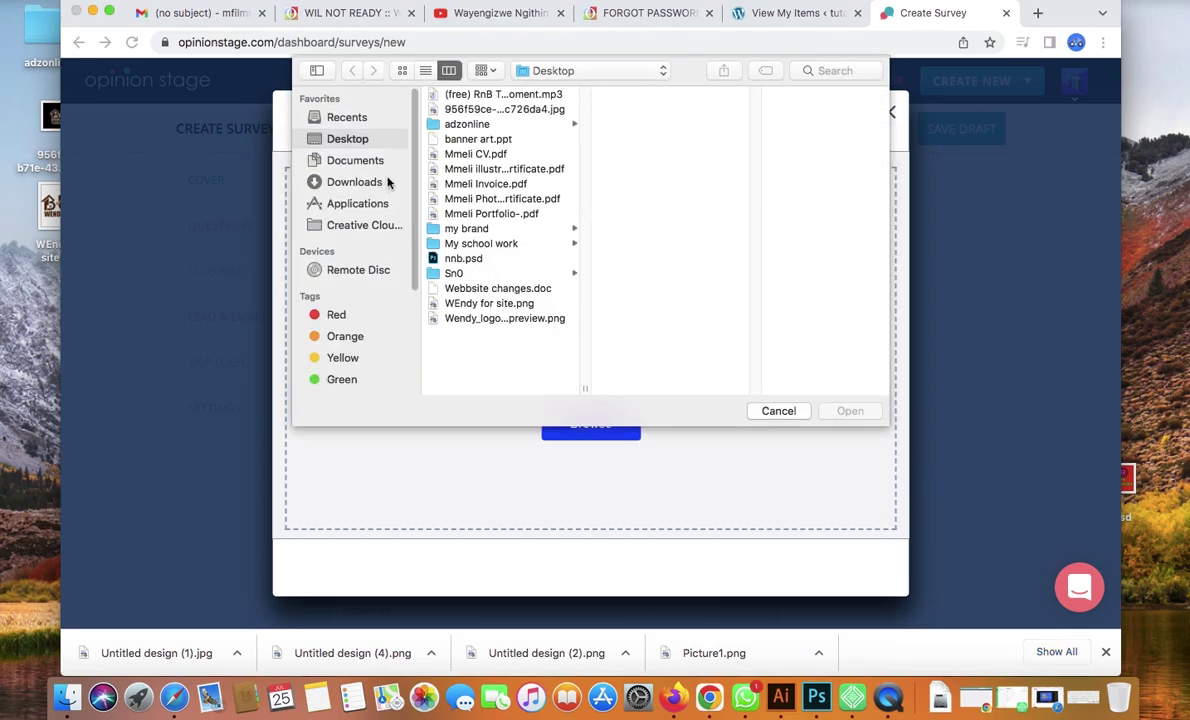
left_click(487, 142)
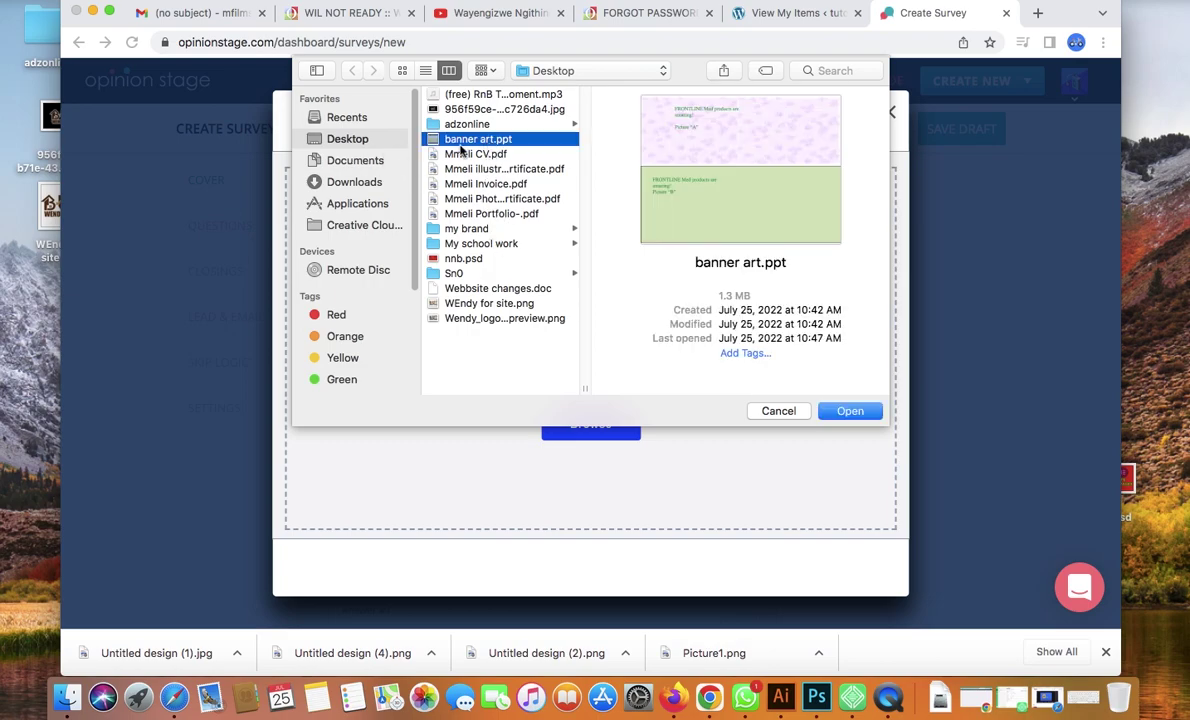
left_click(487, 229)
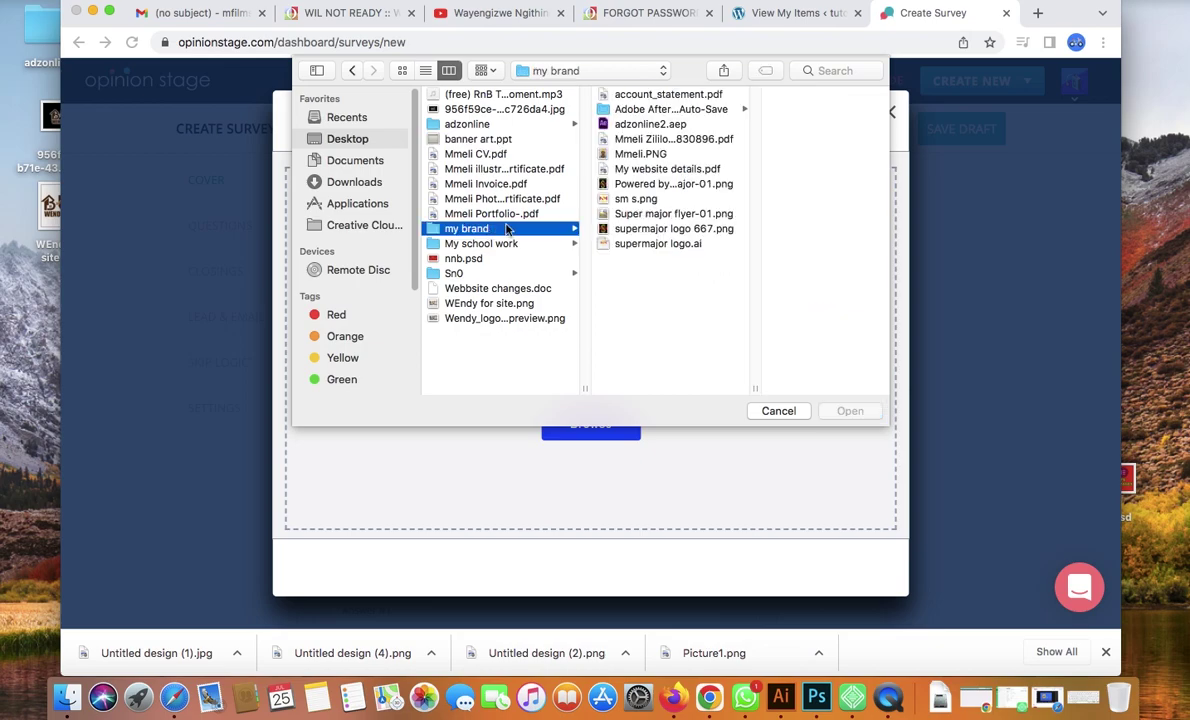
left_click(602, 182)
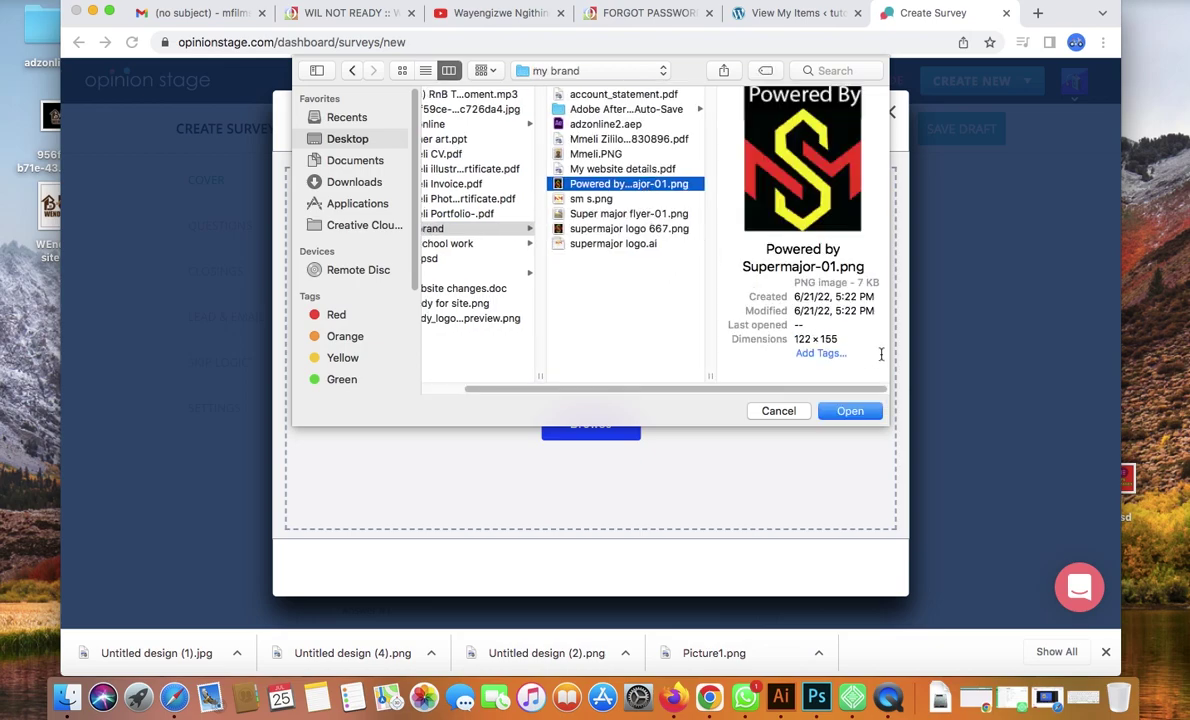
key("Down")
key("Down")
key("Down")
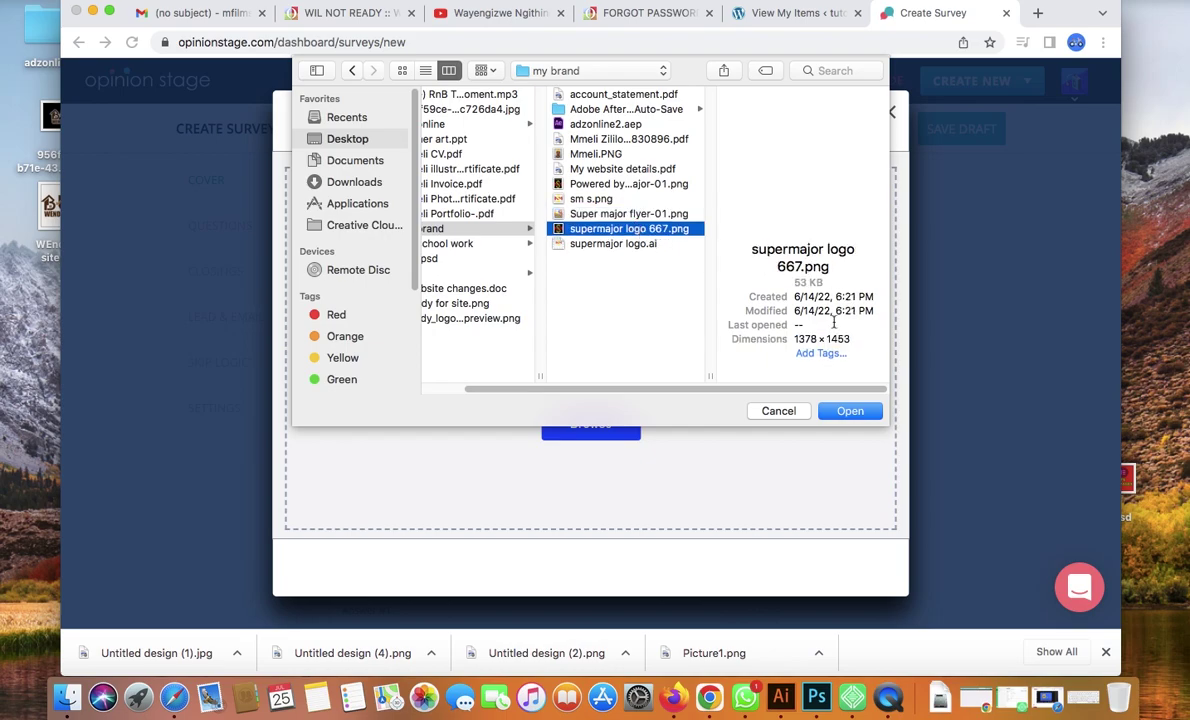
left_click(852, 411)
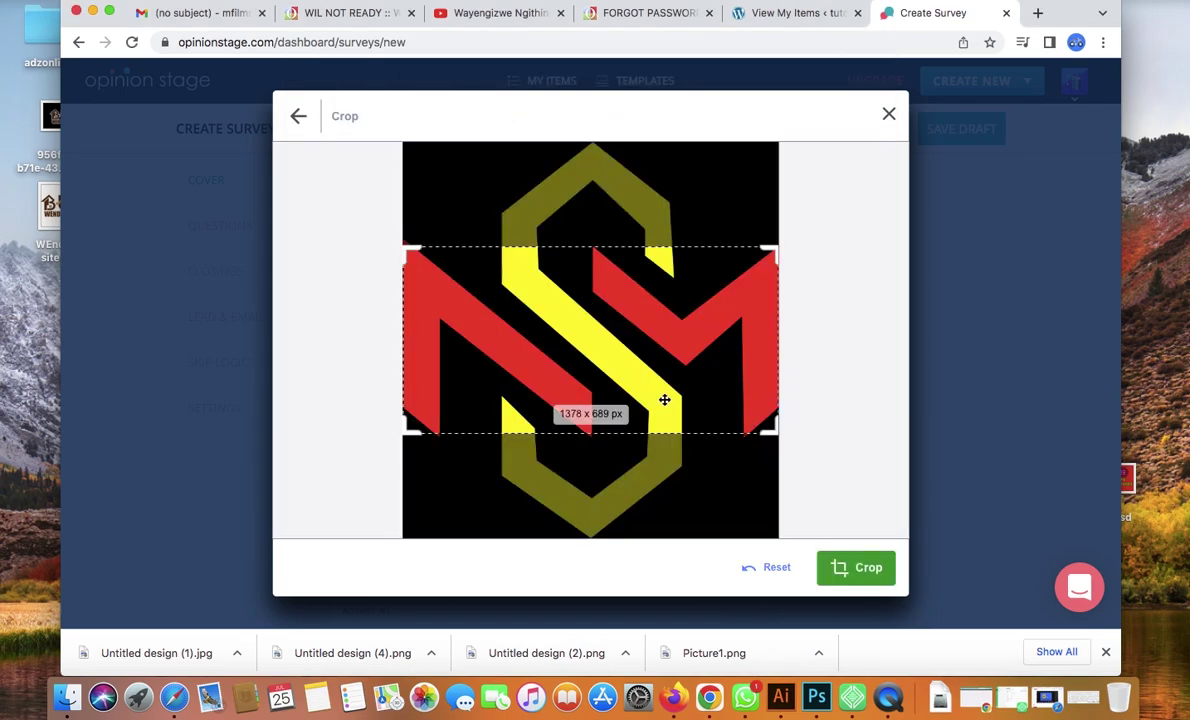
- Crop the logo to frame it and apply it as the survey cover
left_click_drag(590, 438, 594, 384)
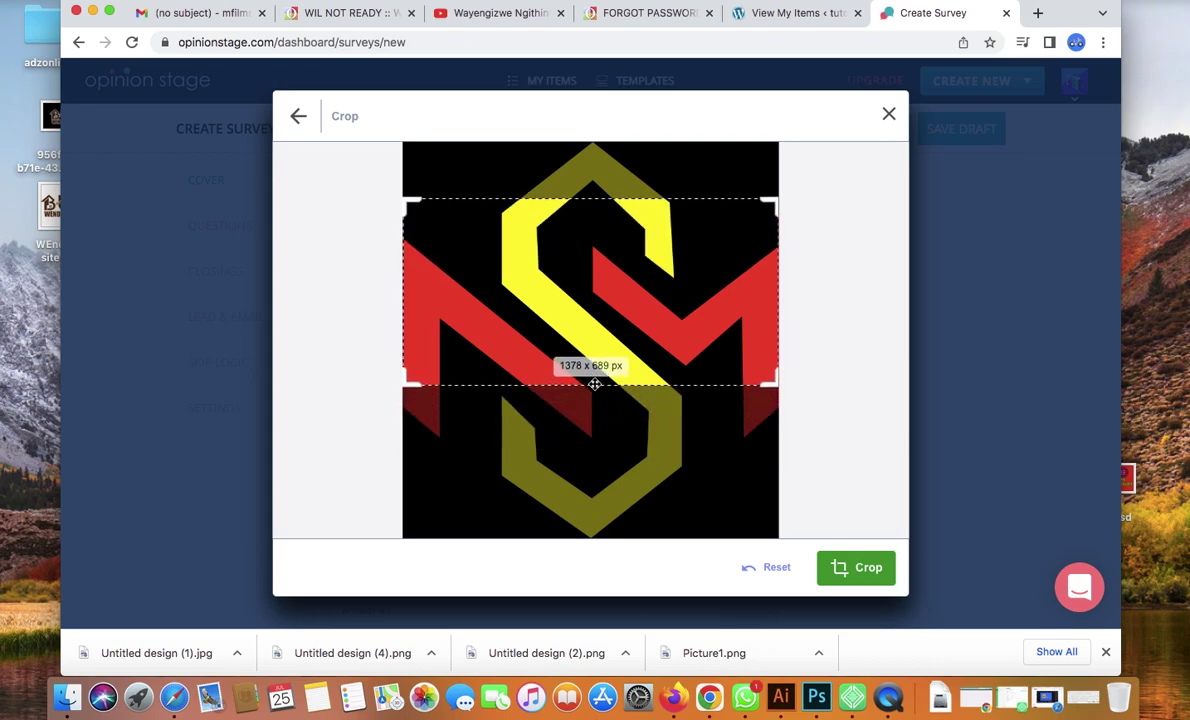
left_click(857, 567)
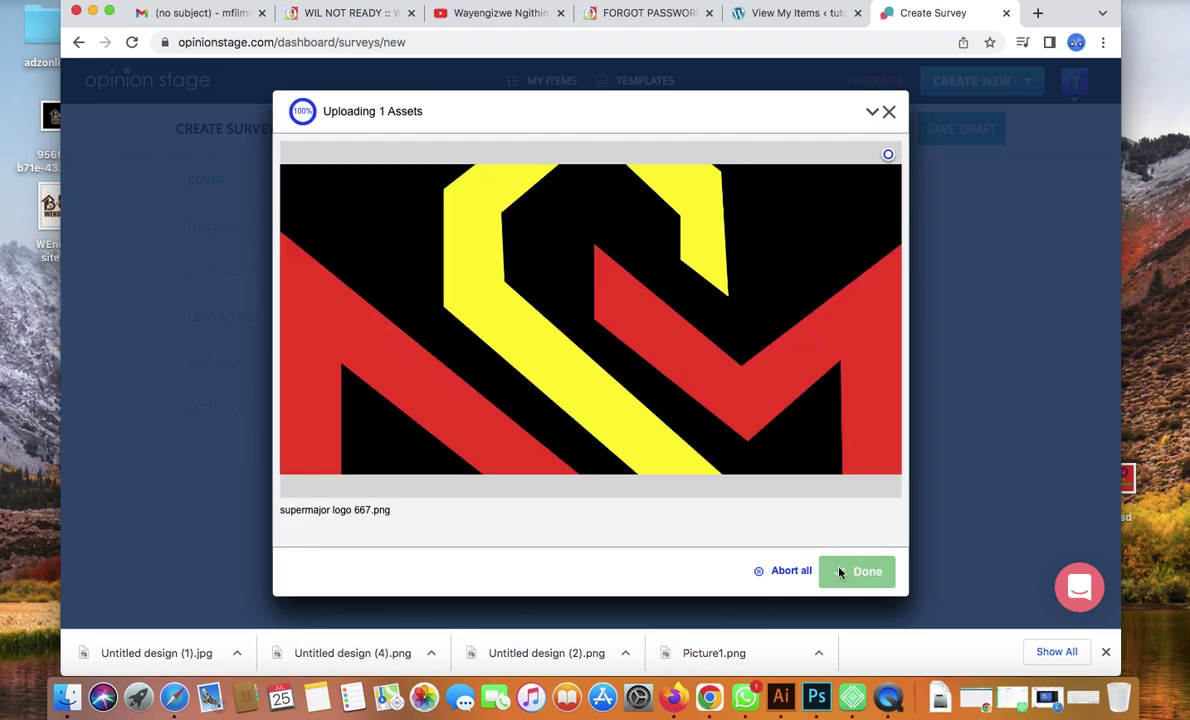
left_click(840, 572)
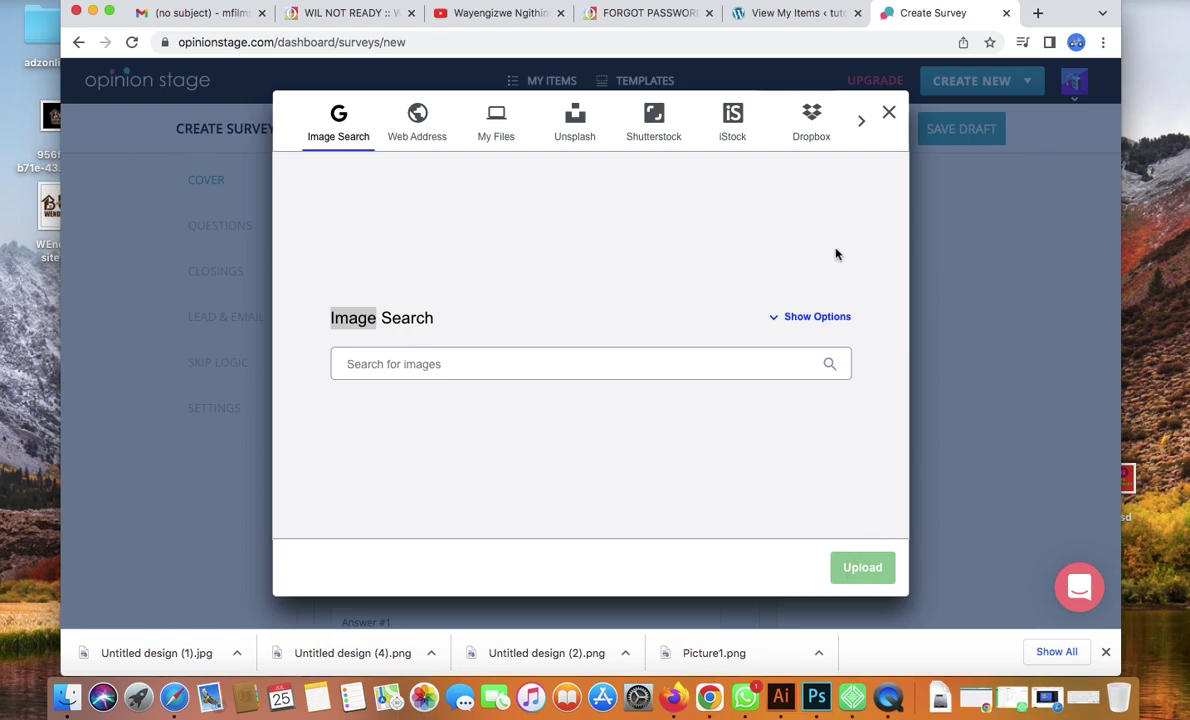
left_click(889, 112)
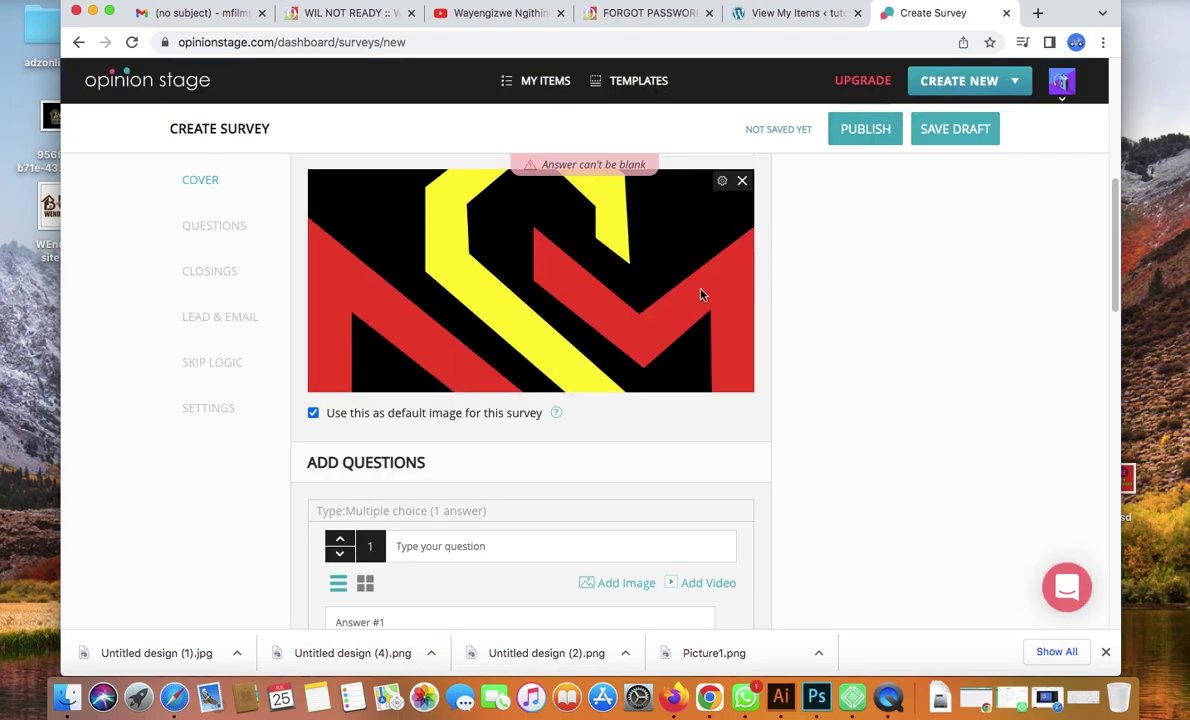
- Label the survey's start button 'Start'
scroll(1106, 260, "up", 3)
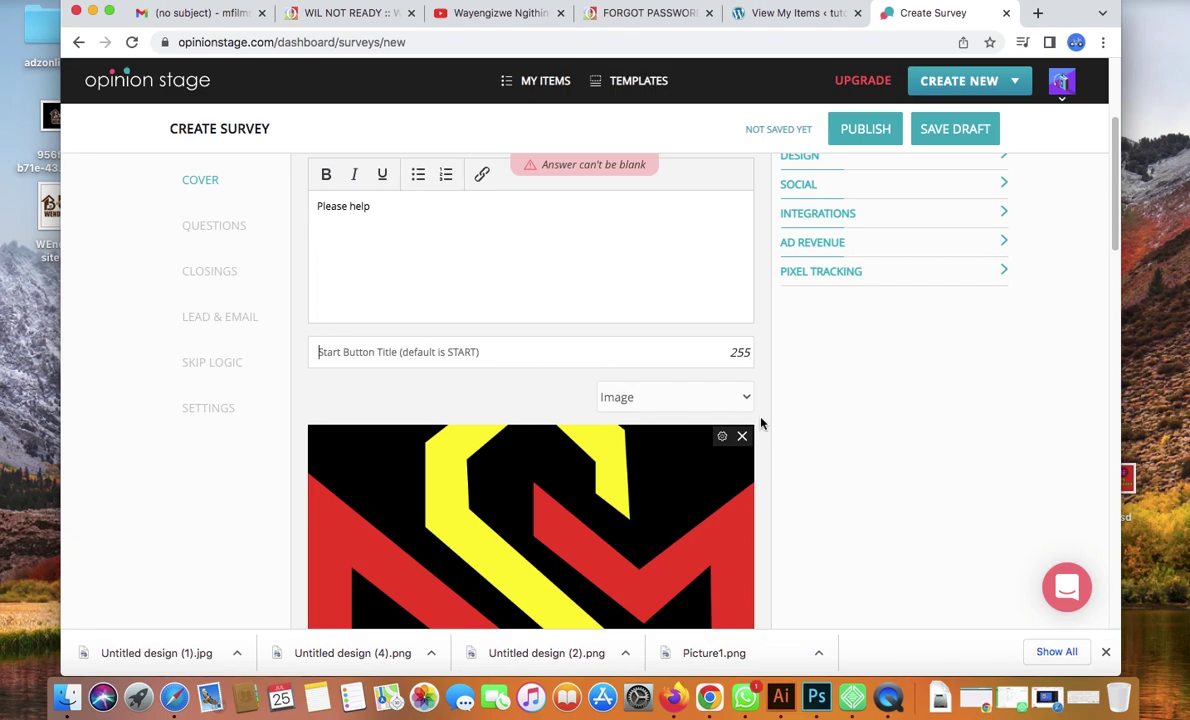
left_click(1082, 697)
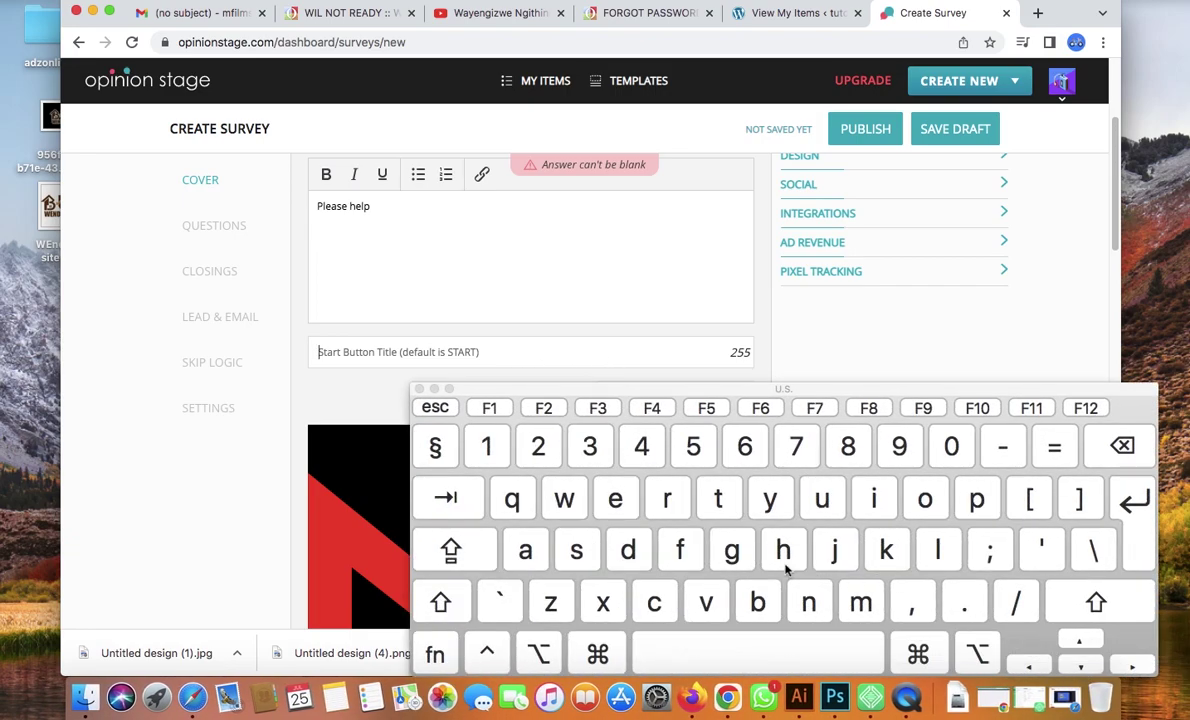
left_click(576, 550, "shift")
left_click(718, 498)
left_click(525, 550)
left_click(651, 515)
left_click(718, 498)
left_click(434, 388)
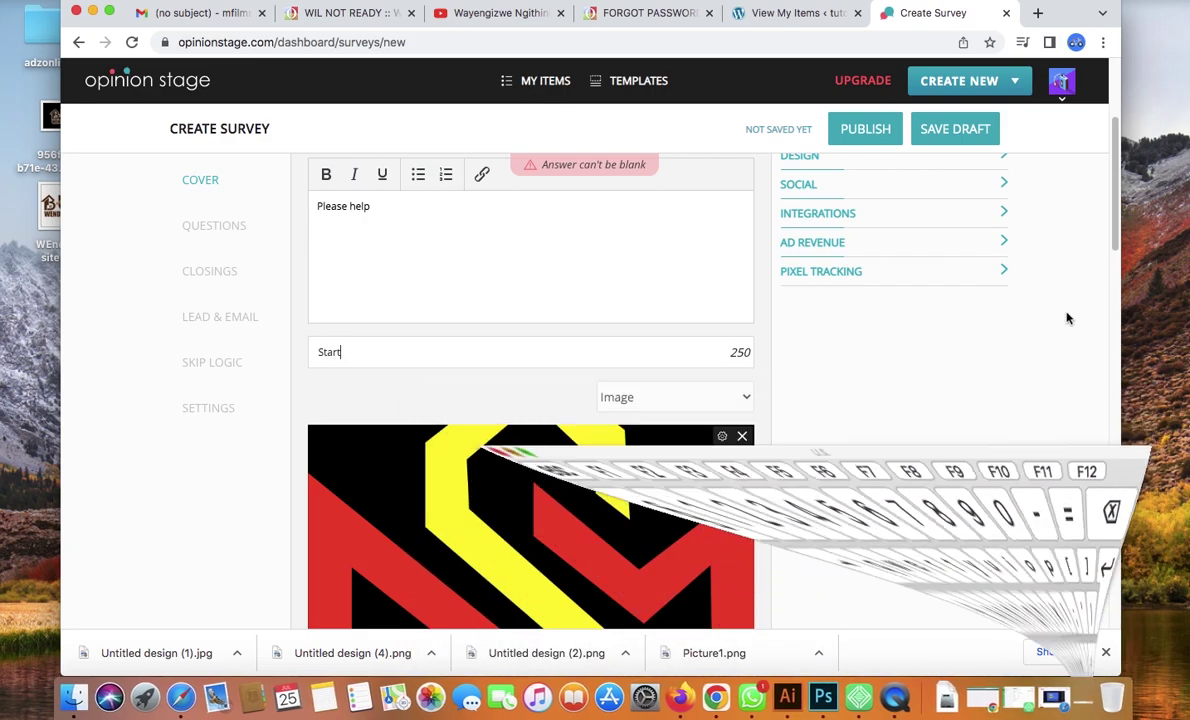
- Write the first question as 'Did you get your in expected time ?'
left_click_drag(1115, 218, 1115, 313)
left_click(458, 403)
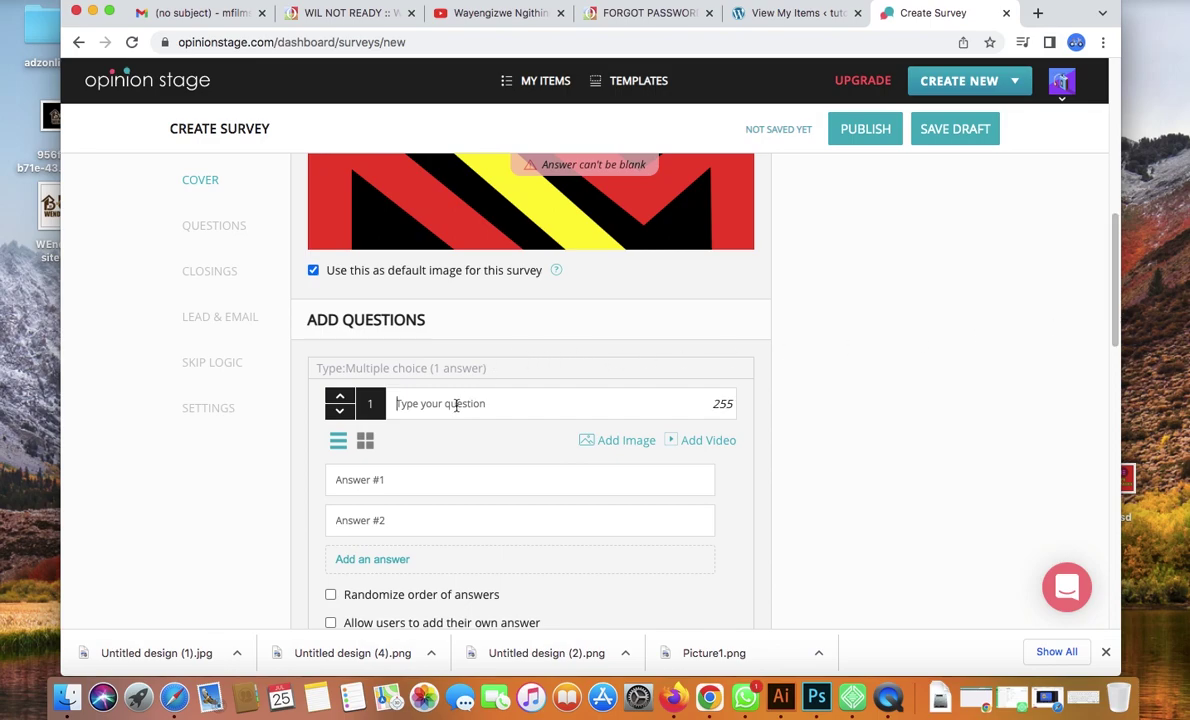
left_click(1085, 697)
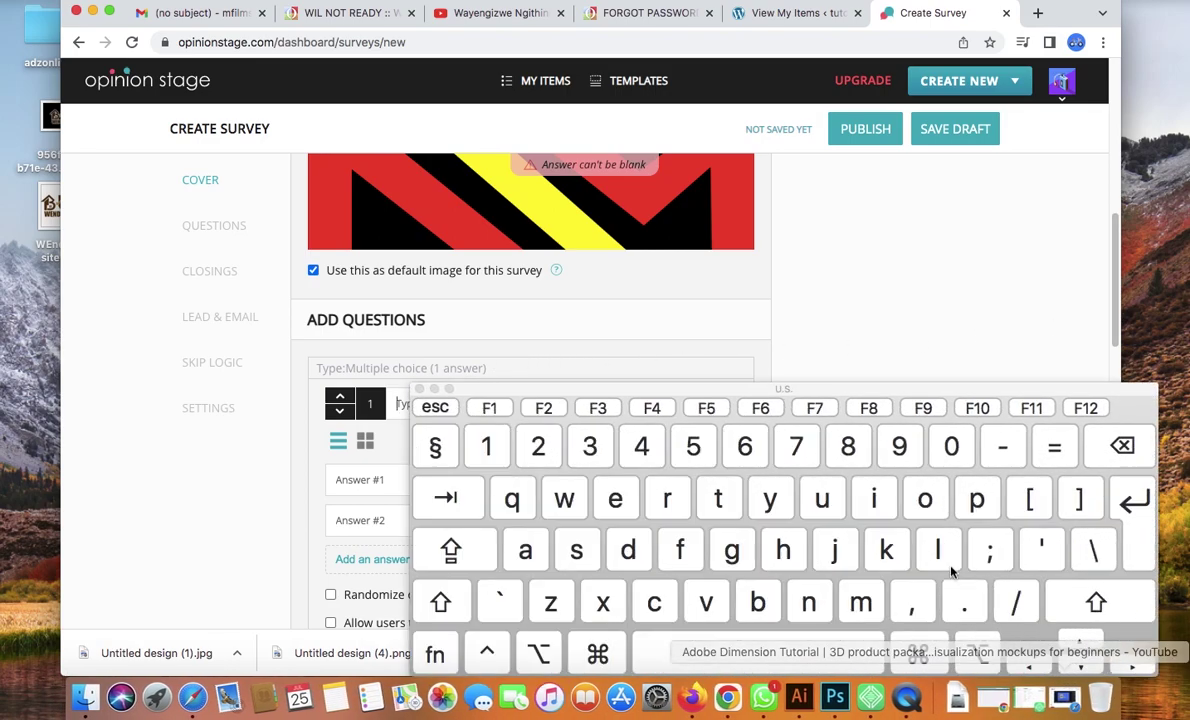
key("shift")
type("Dic")
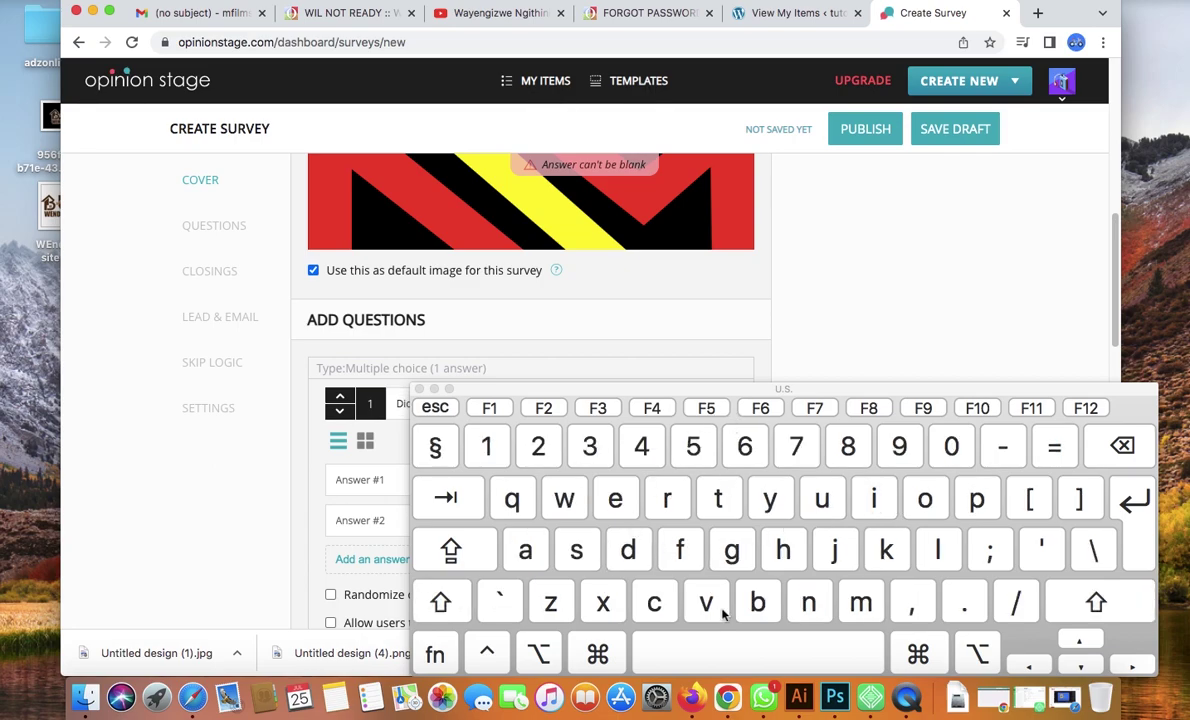
left_click(782, 498)
left_click(922, 500)
left_click(752, 652)
left_click(615, 500)
left_click(770, 498)
left_click(809, 602)
left_click(757, 652)
left_click(615, 498)
left_click(654, 602)
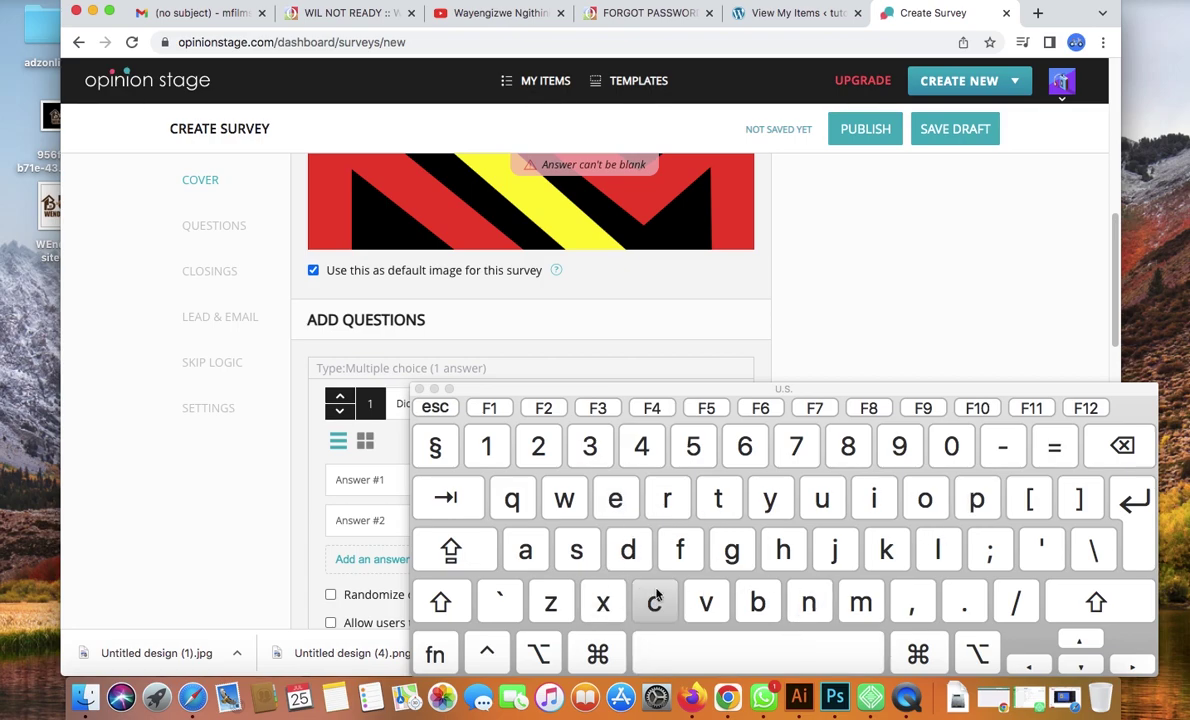
left_click(732, 638)
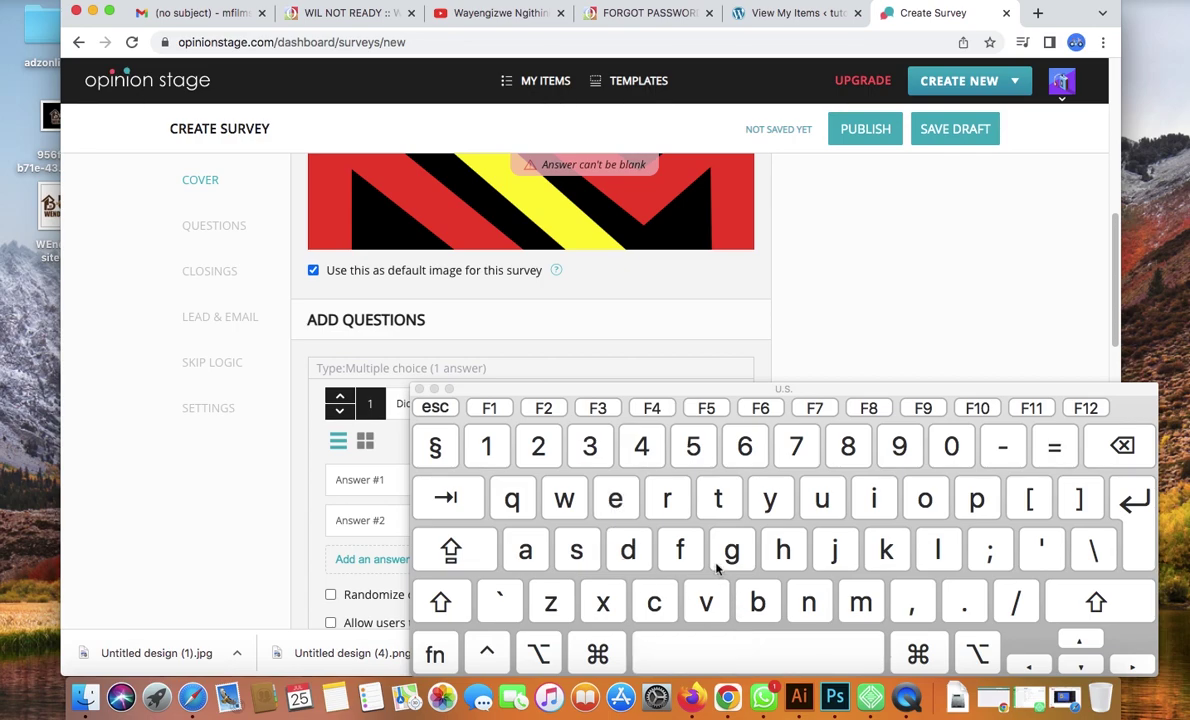
left_click(783, 548)
left_click(434, 388)
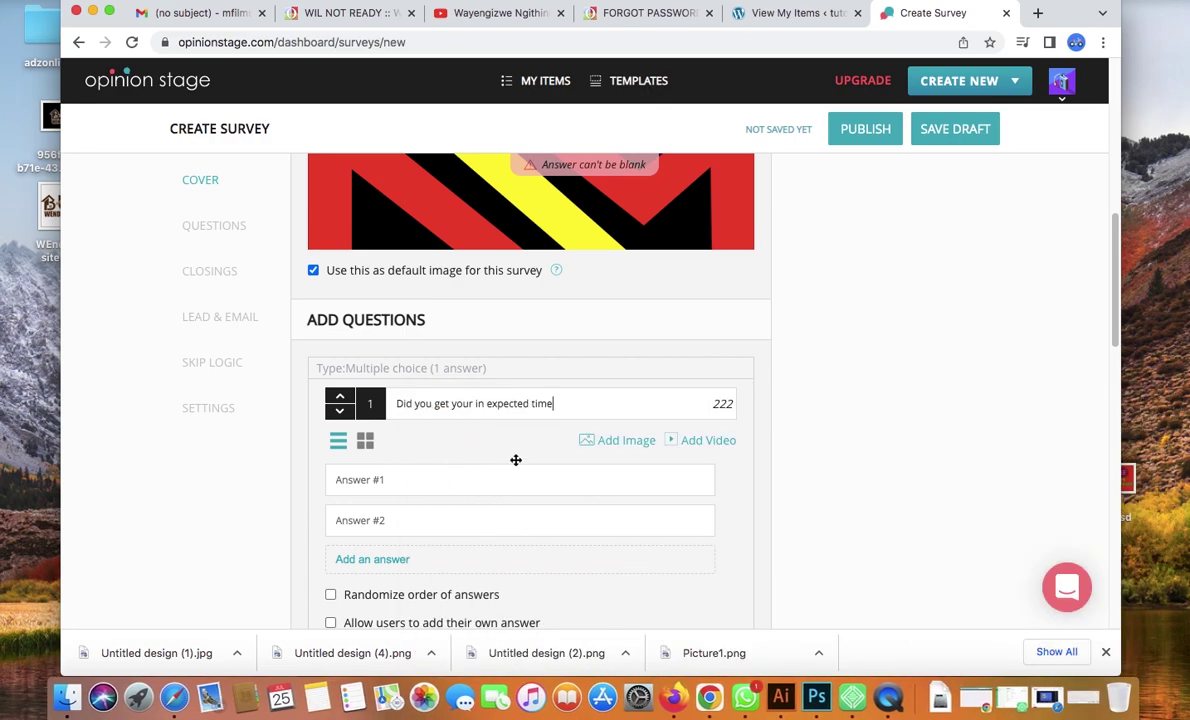
- Enter Yes and No as the first question's two answers
left_click(437, 473)
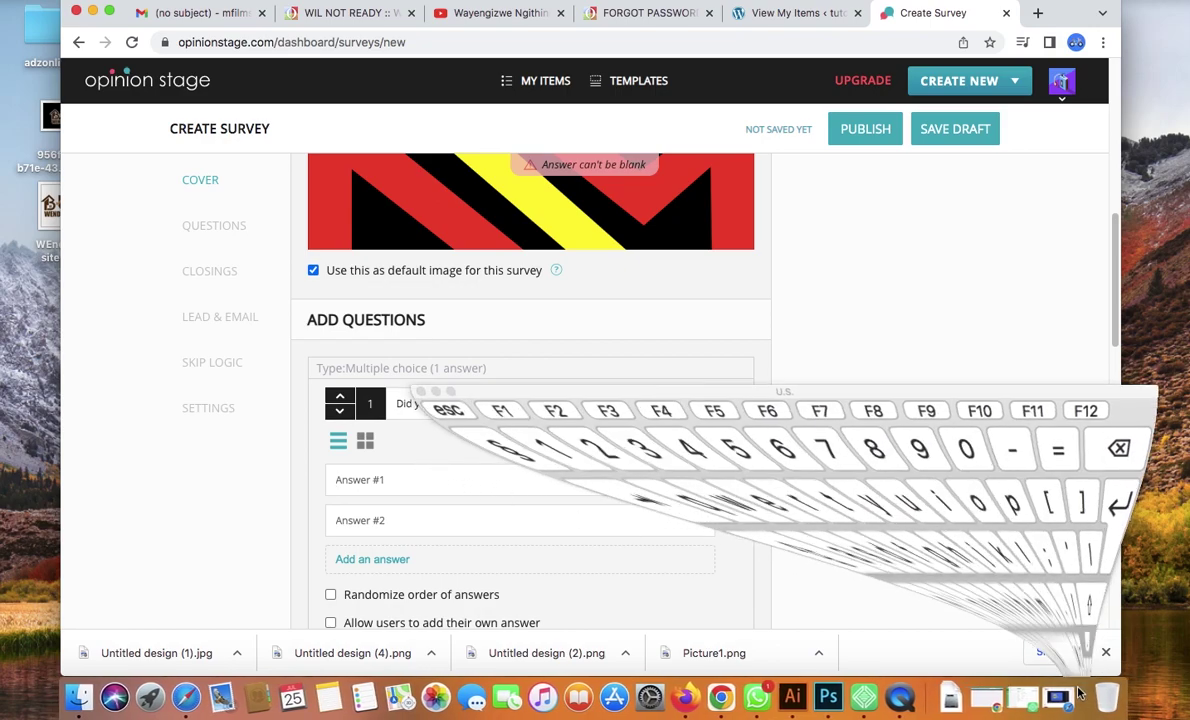
left_click(1083, 697)
type("Ye")
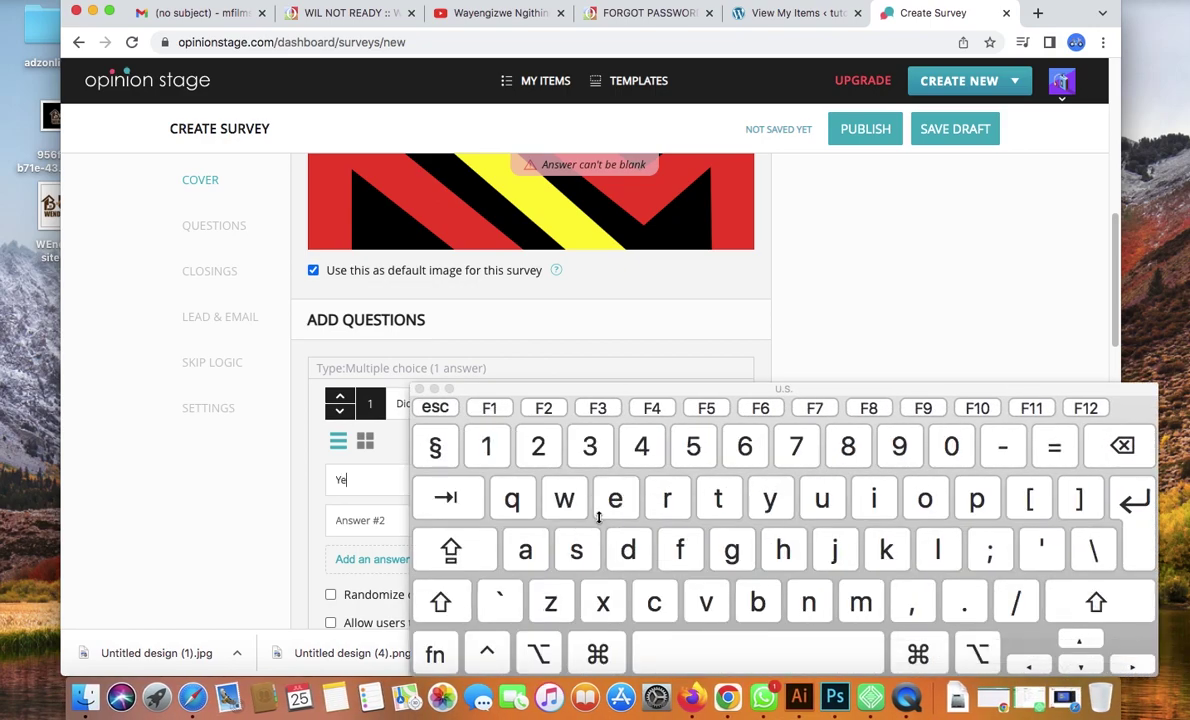
type("sNo")
left_click(419, 389)
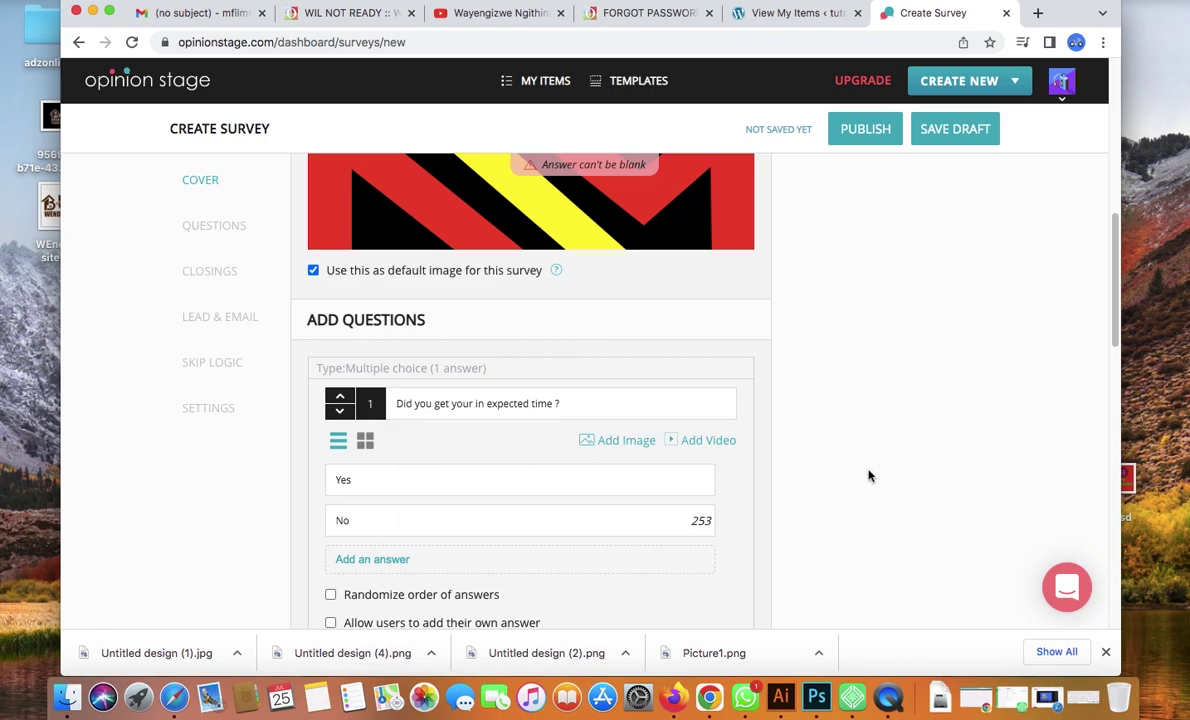
- Enable 'Allow users to add their own answer' for the question
left_click_drag(1113, 303, 1113, 350)
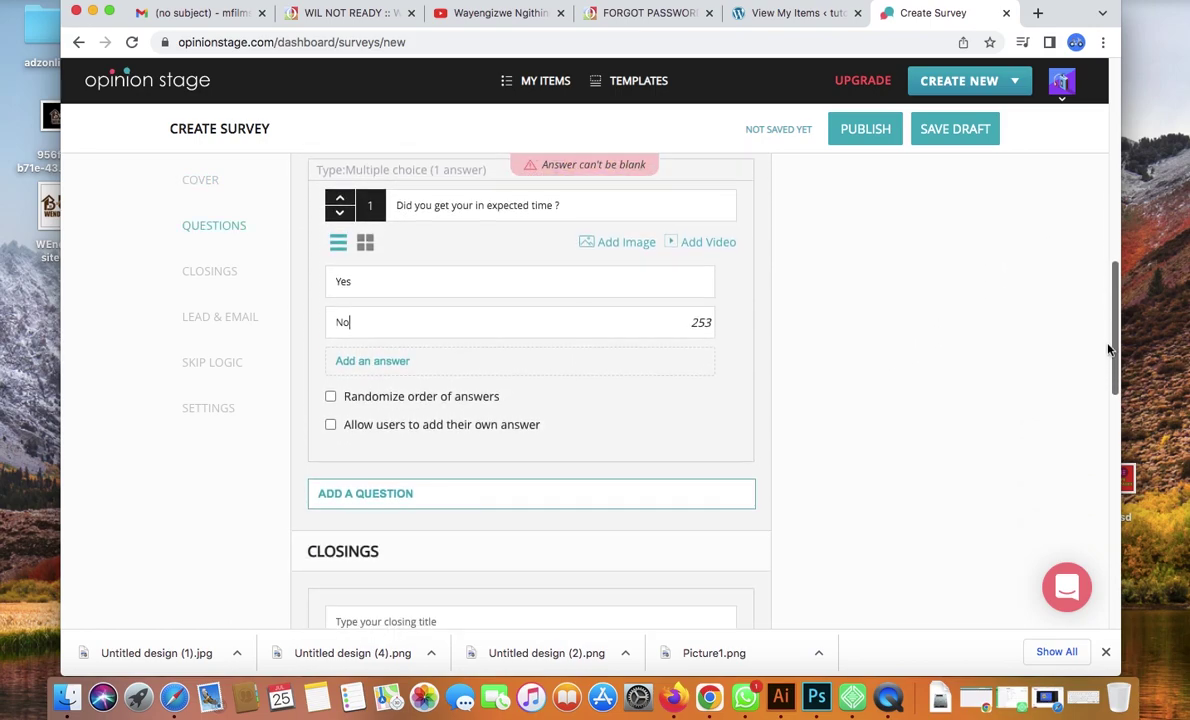
left_click(331, 425)
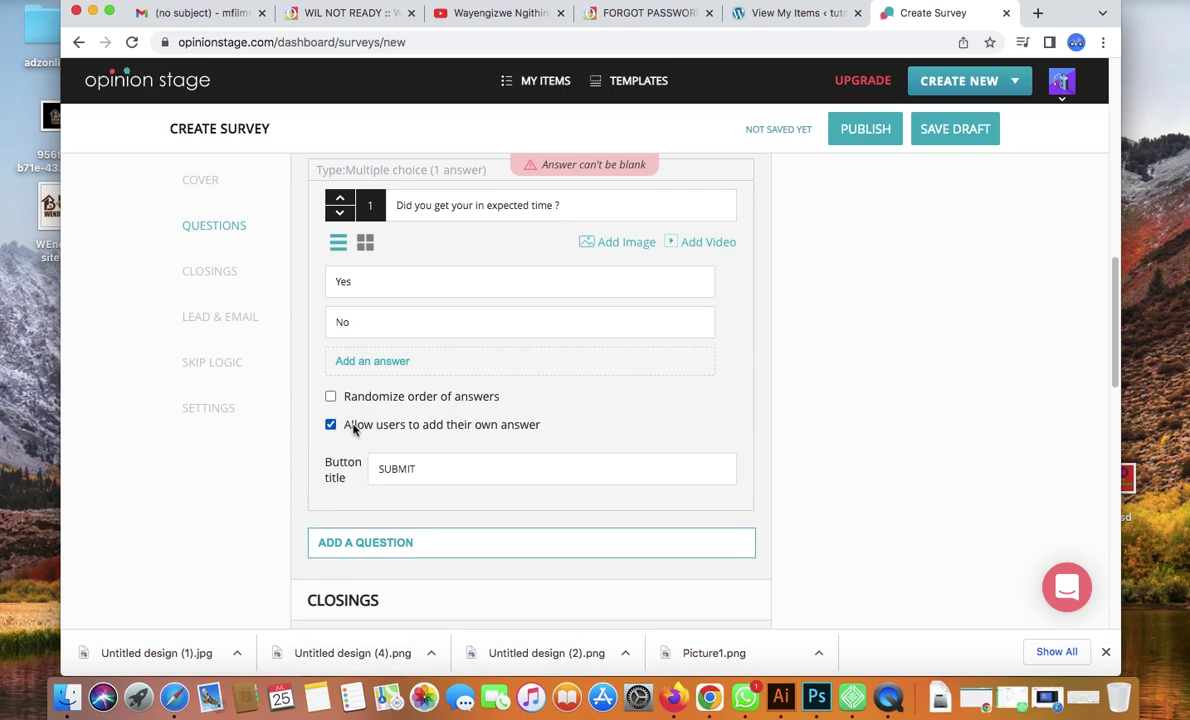
left_click_drag(1110, 366, 1104, 453)
- Title the survey closing 'Thanks'
left_click(465, 290)
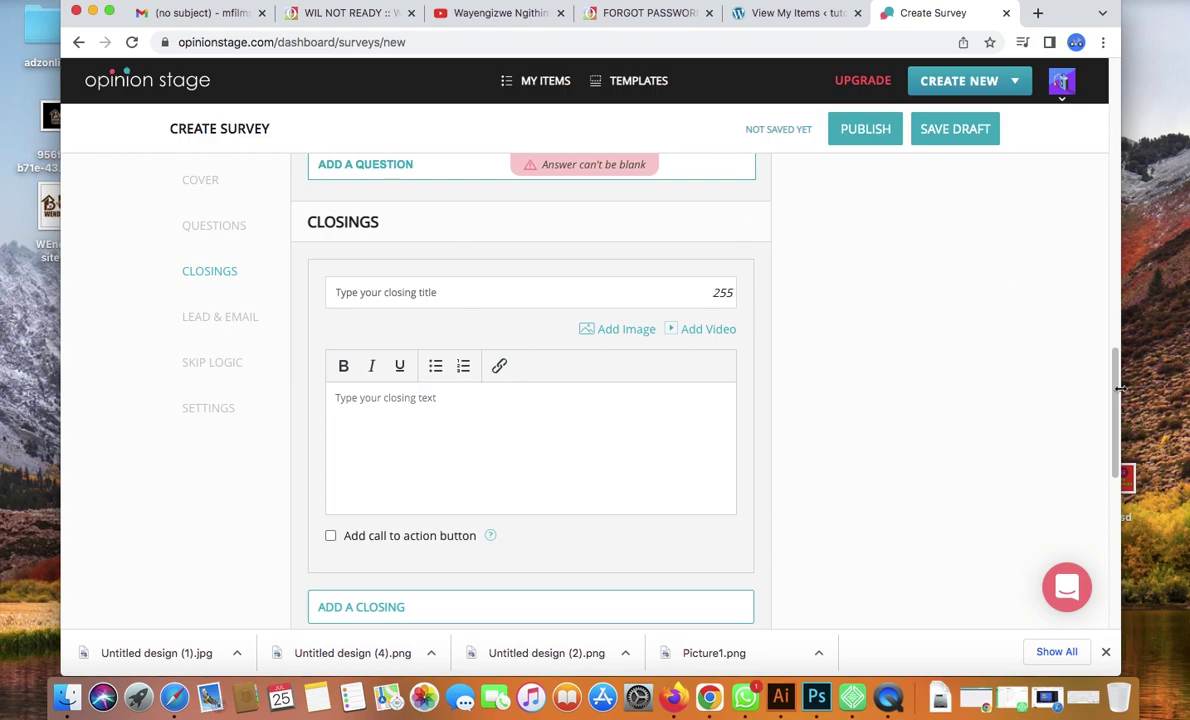
scroll(1110, 388, "up", 5)
left_click(500, 428)
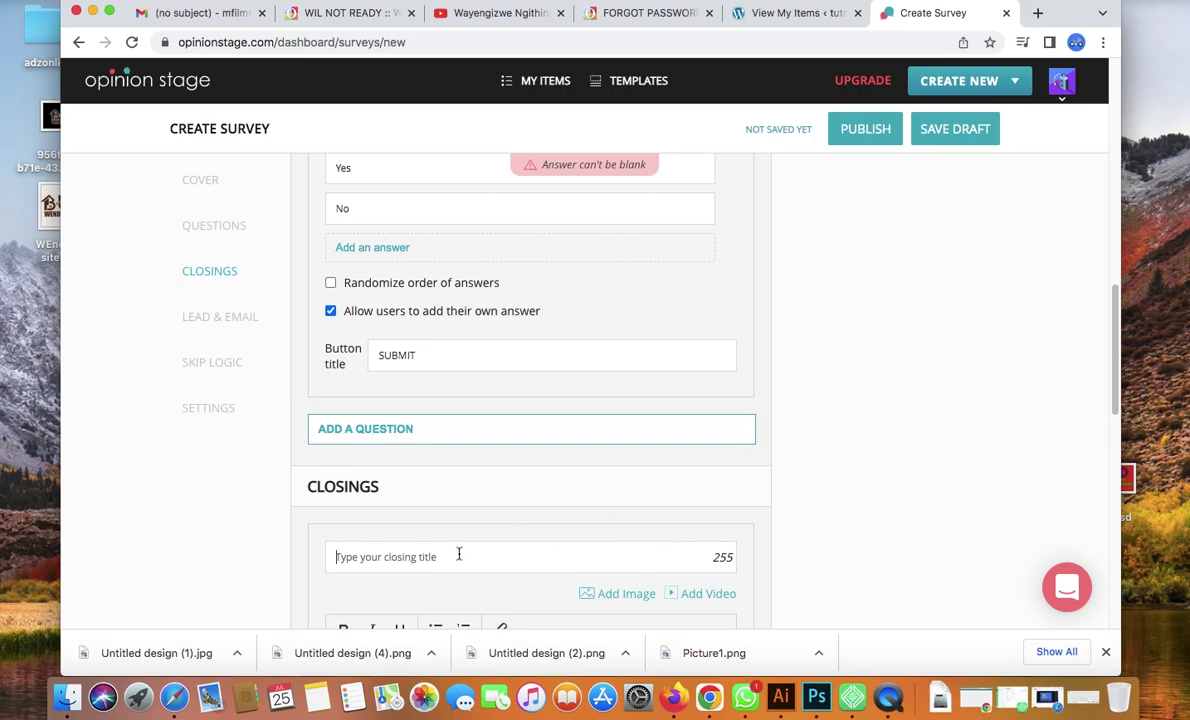
left_click(1007, 651)
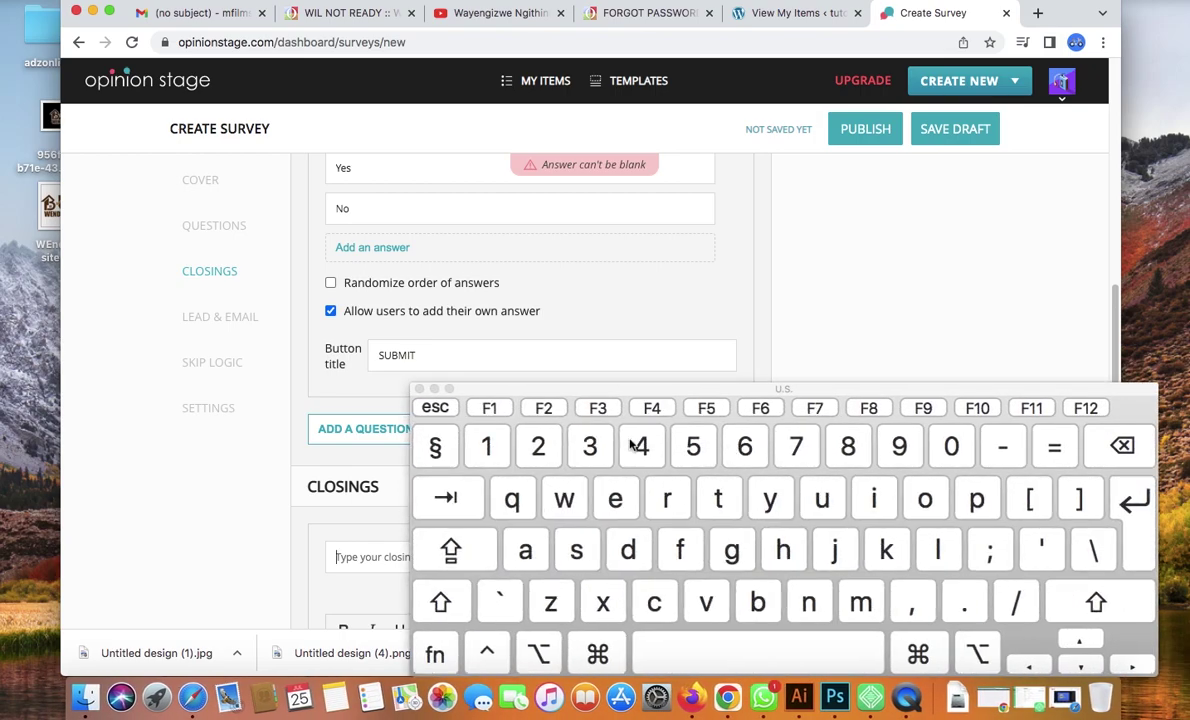
type("Tha")
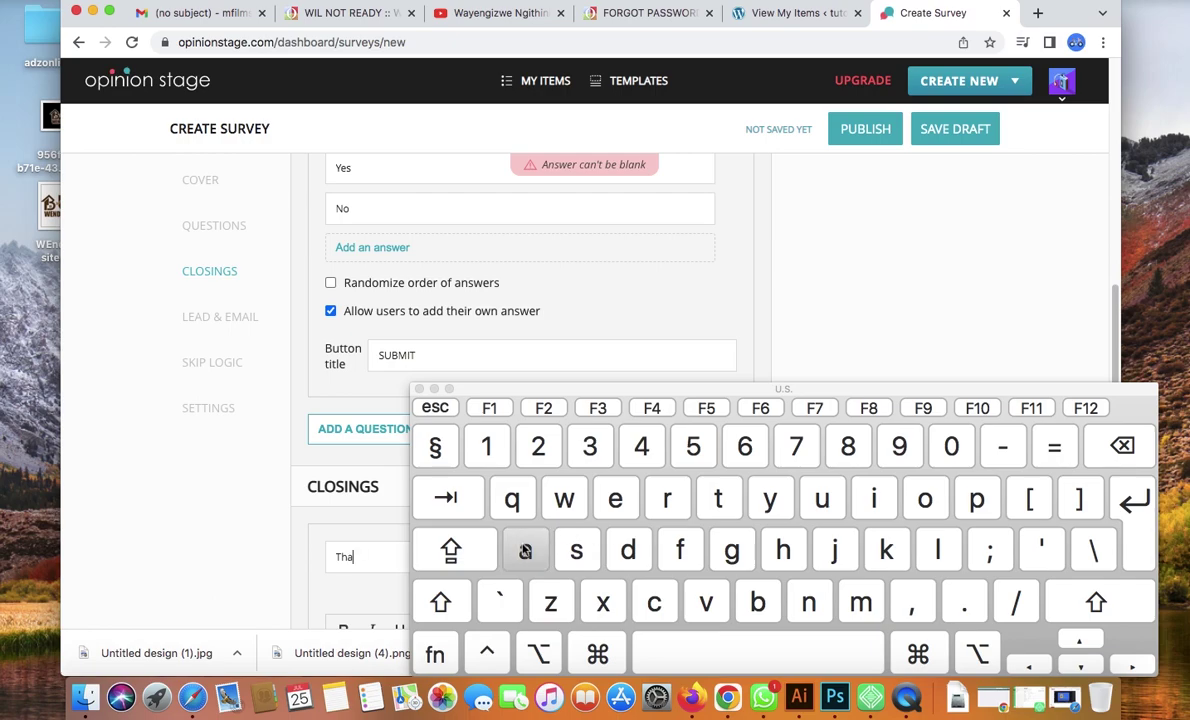
left_click(808, 602)
left_click(903, 550)
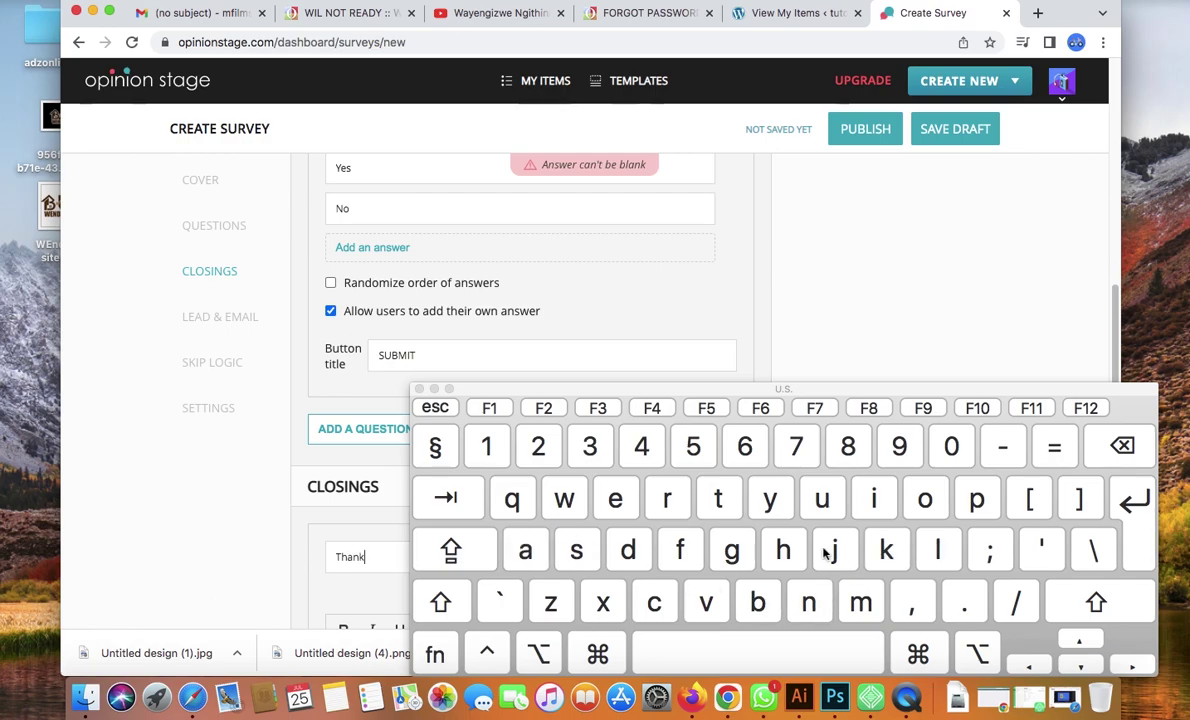
left_click(576, 550)
left_click(435, 389)
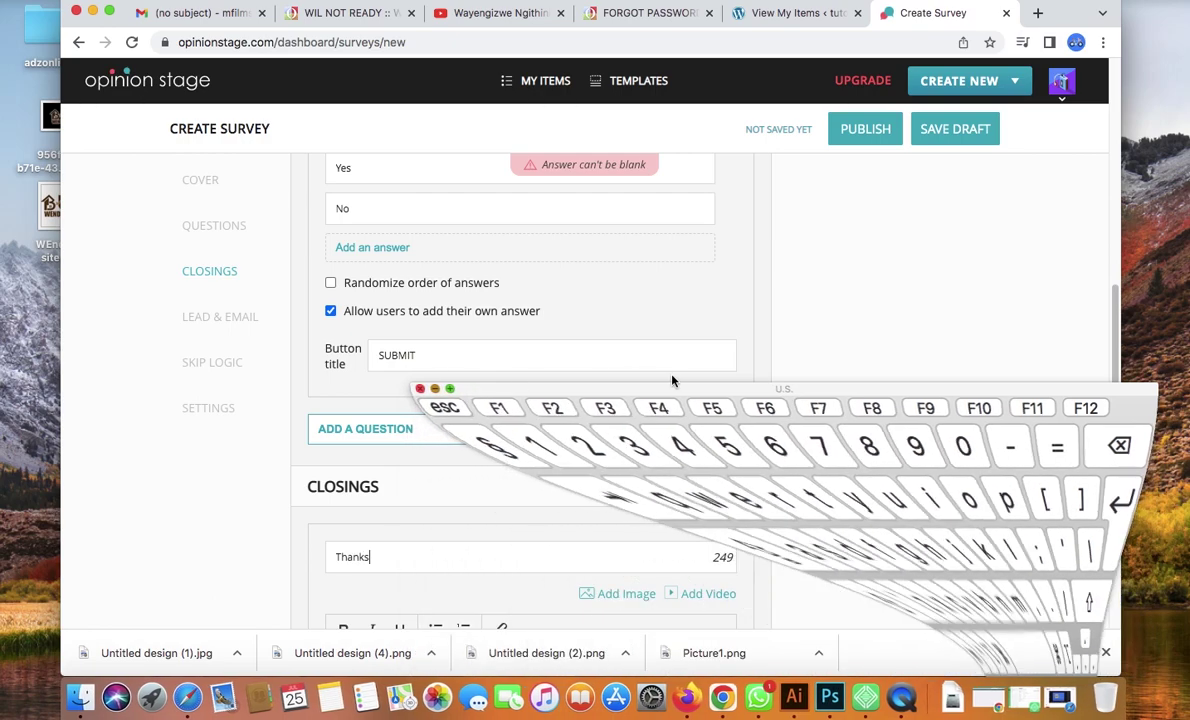
- Enter 'Pleasure' as the closing text
scroll(1110, 387, "down", 2)
scroll(1110, 387, "down", 5)
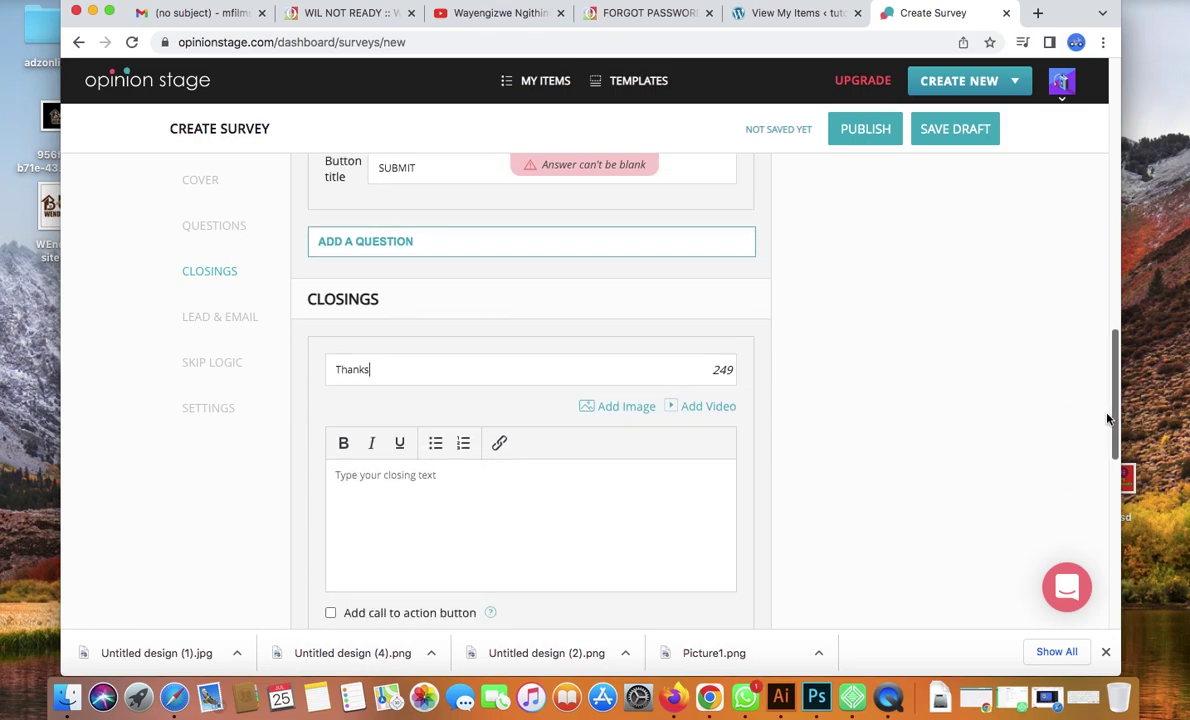
left_click(428, 387)
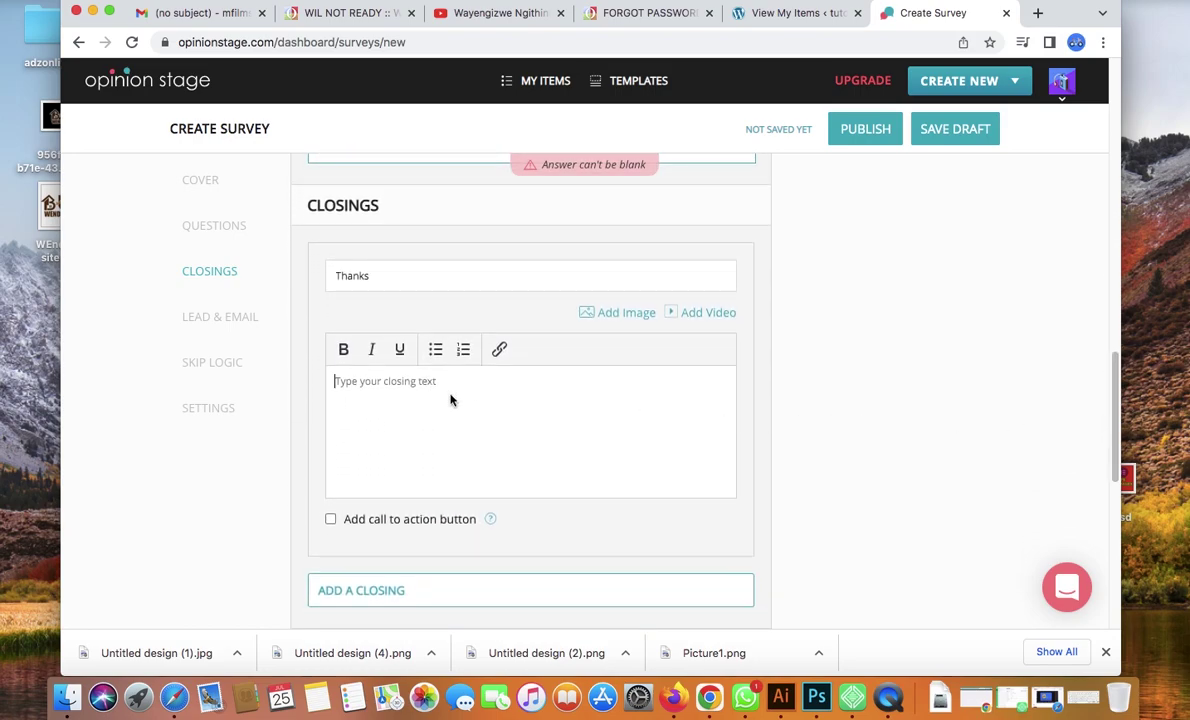
left_click(1090, 696)
type("Pleas")
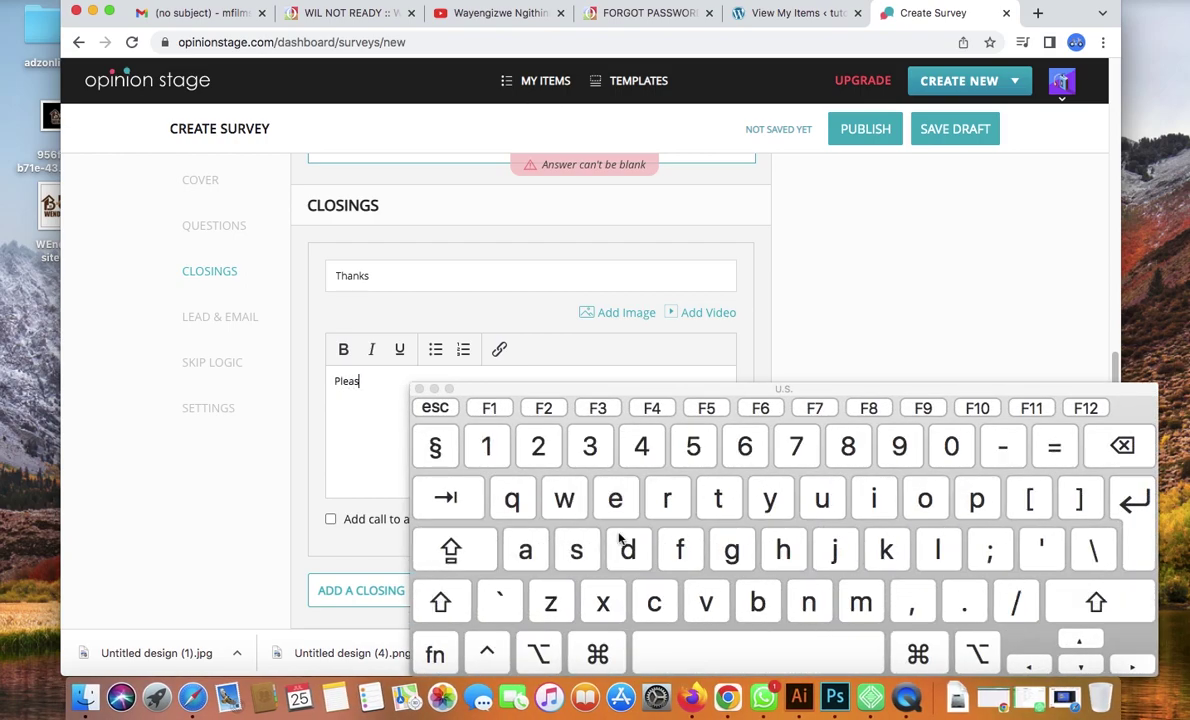
type("ure")
left_click(420, 388)
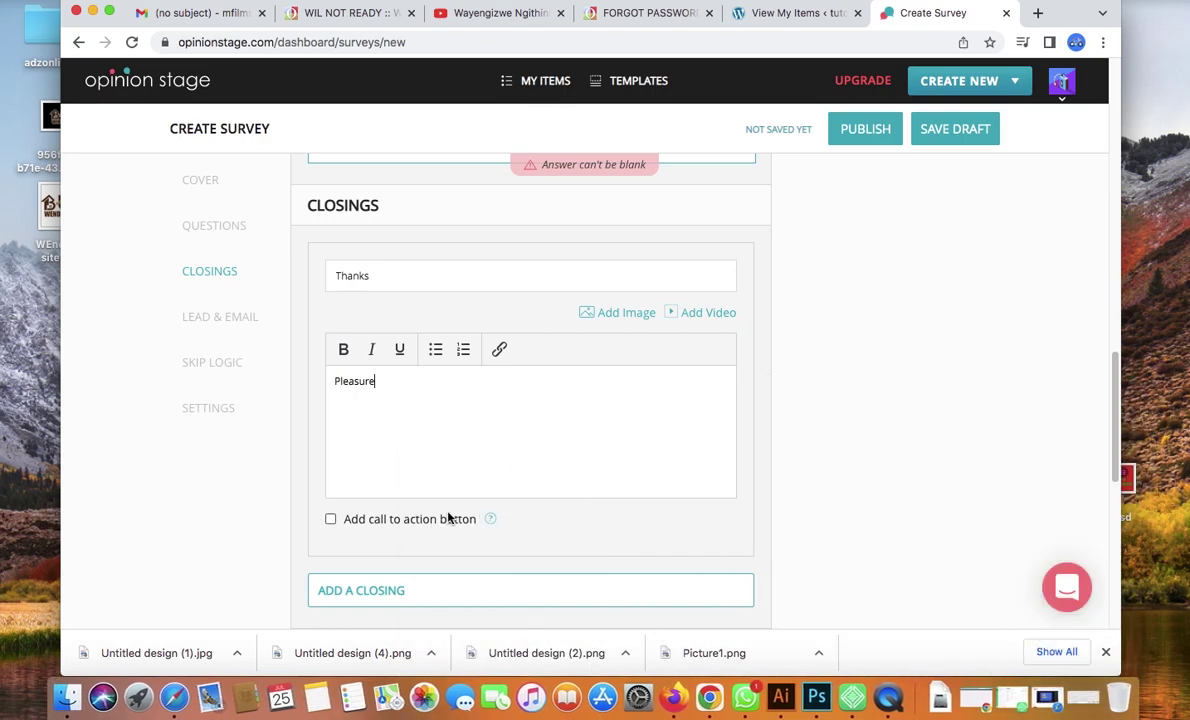
scroll(1100, 440, "down", 3)
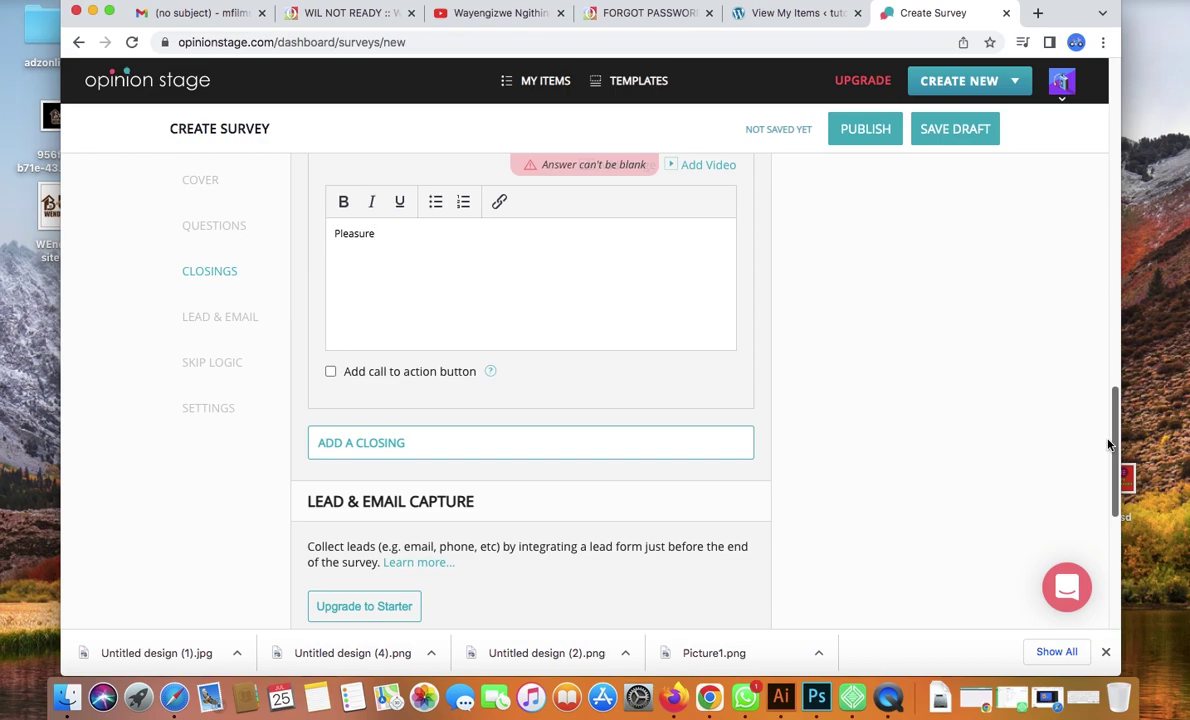
left_click_drag(1108, 449, 1097, 525)
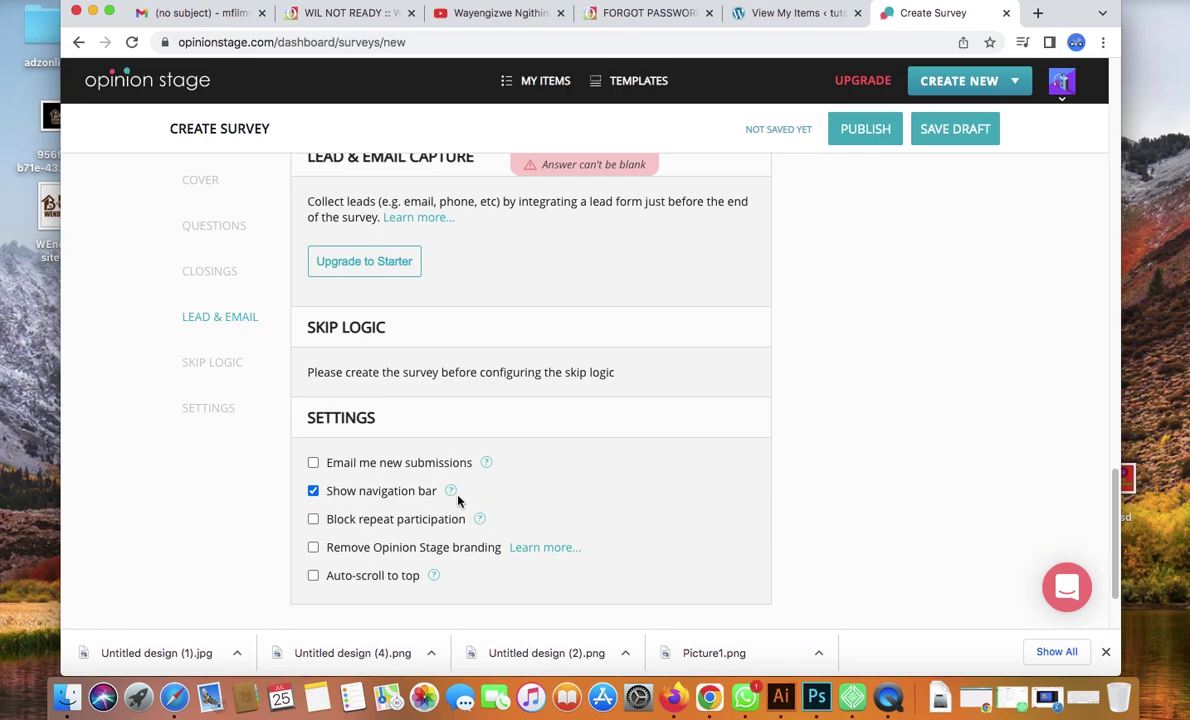
- Dismiss the upgrade offer, publish the survey, and return to the WordPress items tab
left_click(314, 520)
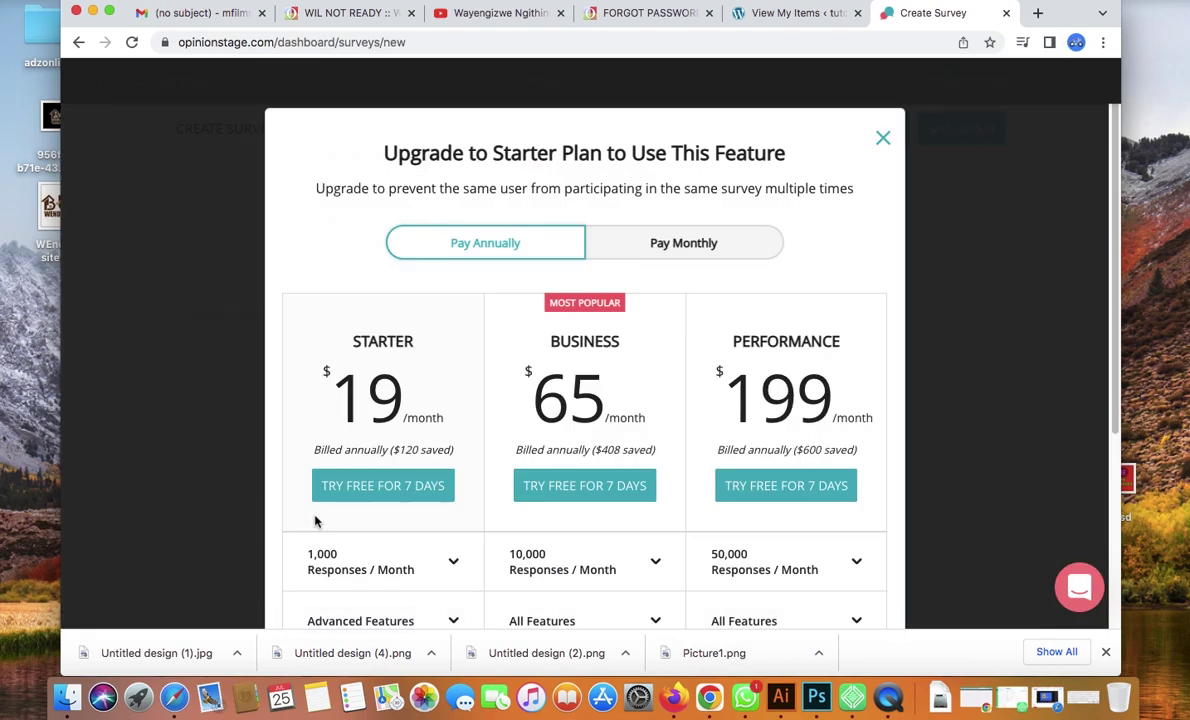
left_click(881, 140)
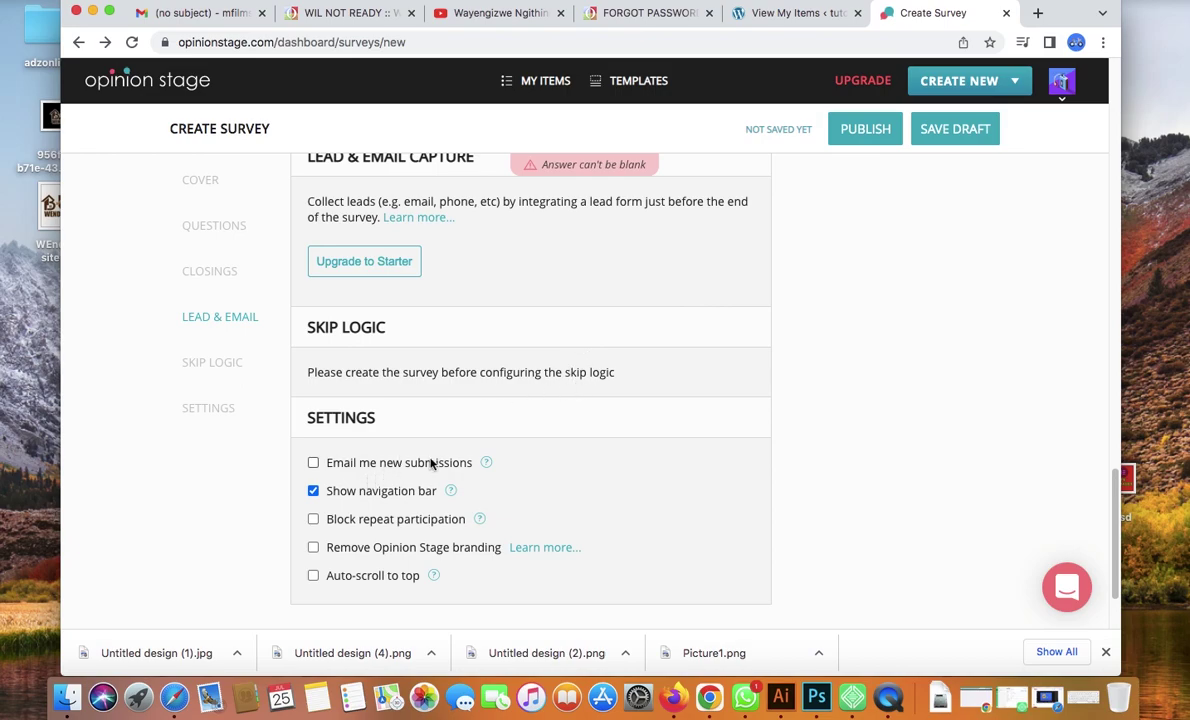
left_click_drag(1122, 495, 1105, 146)
left_click(847, 131)
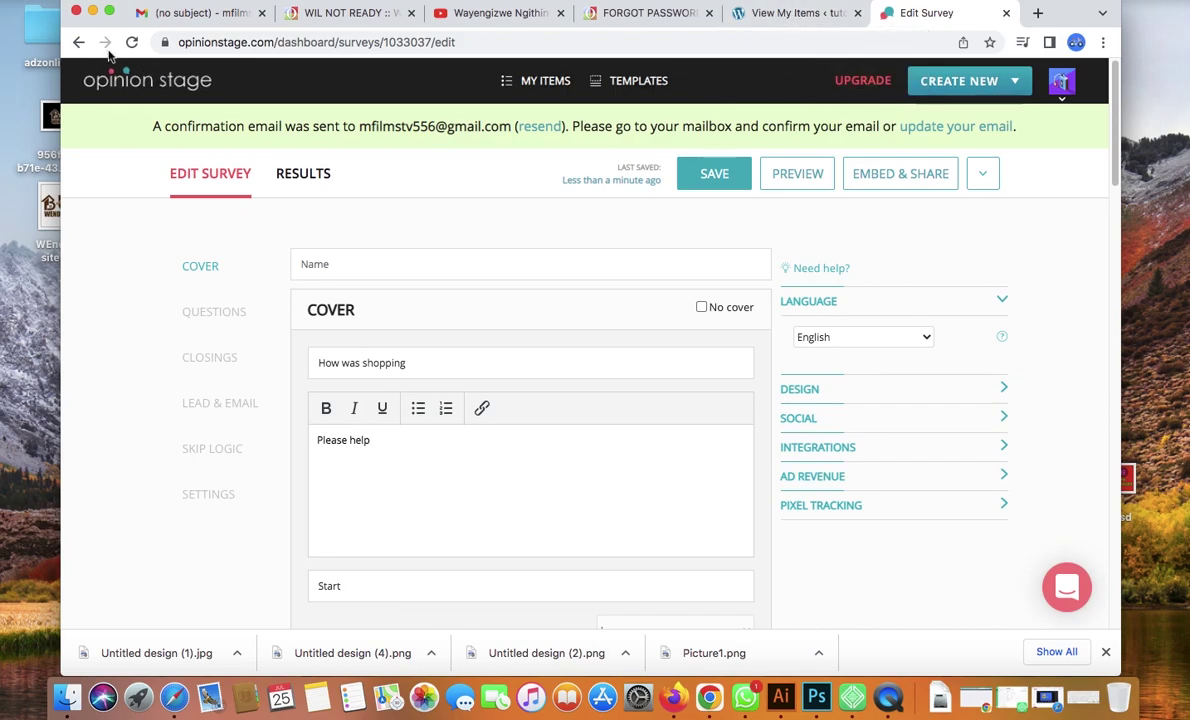
left_click(775, 12)
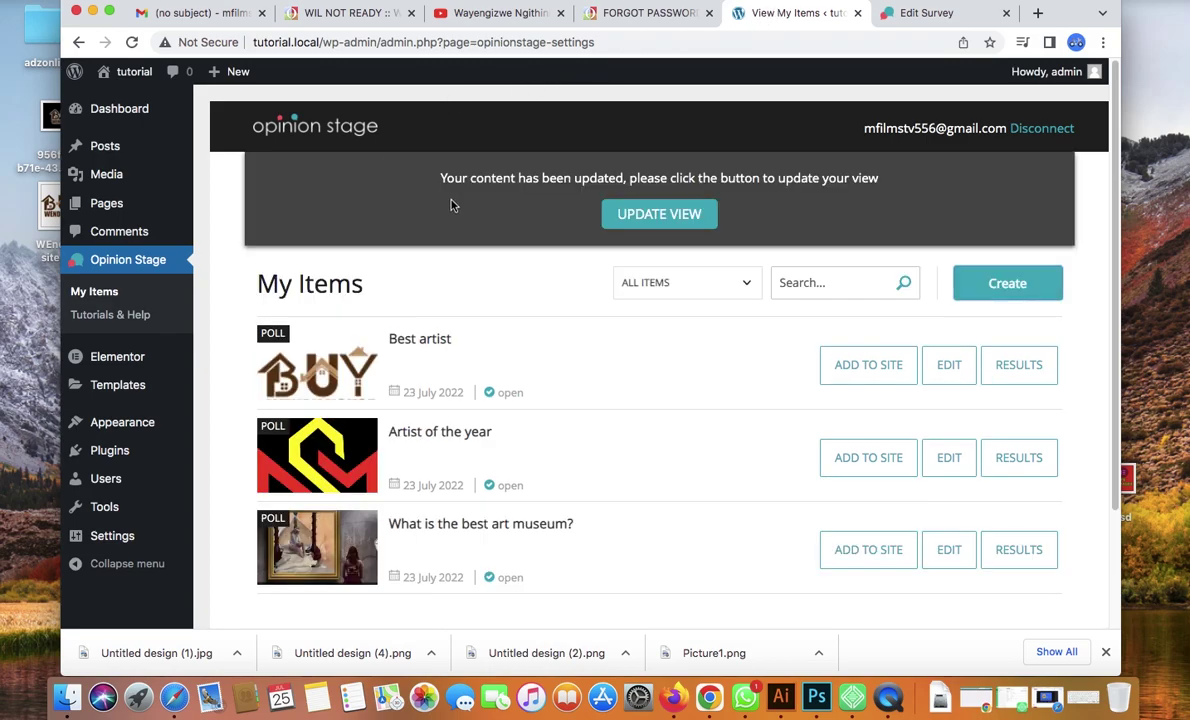
- Reload My Items to show the How was shopping survey, then open Posts > All Posts
left_click(131, 42)
mouse_move(157, 77)
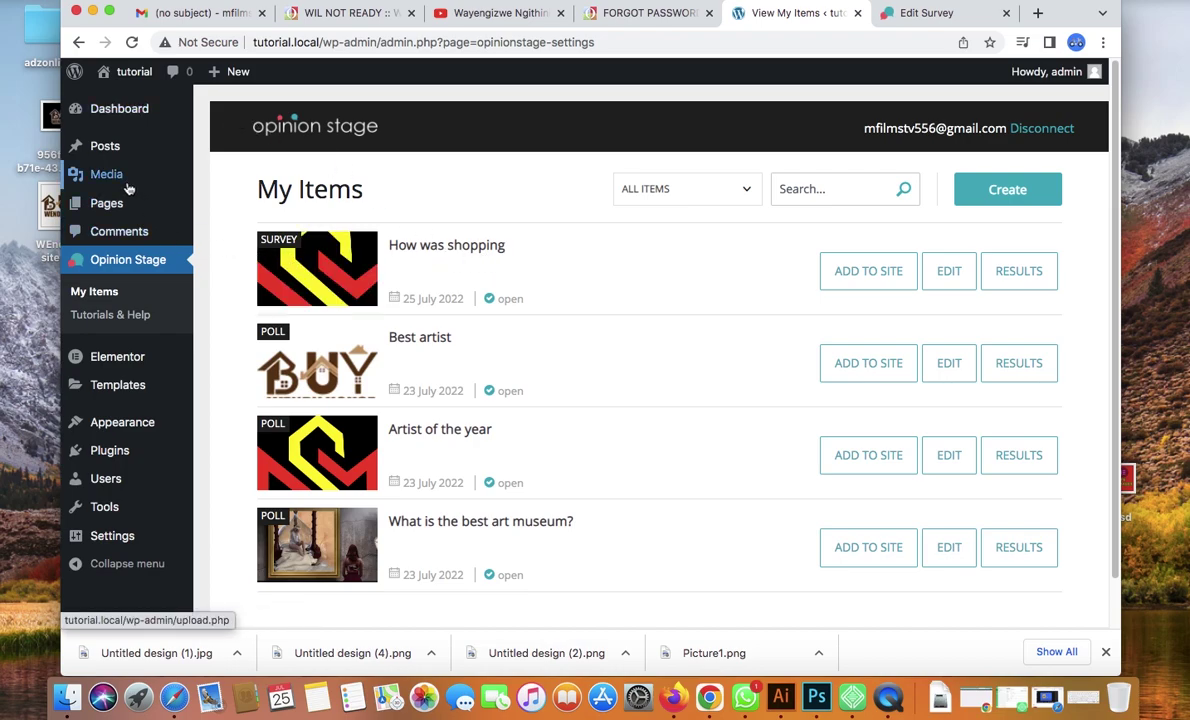
mouse_move(127, 186)
mouse_move(126, 150)
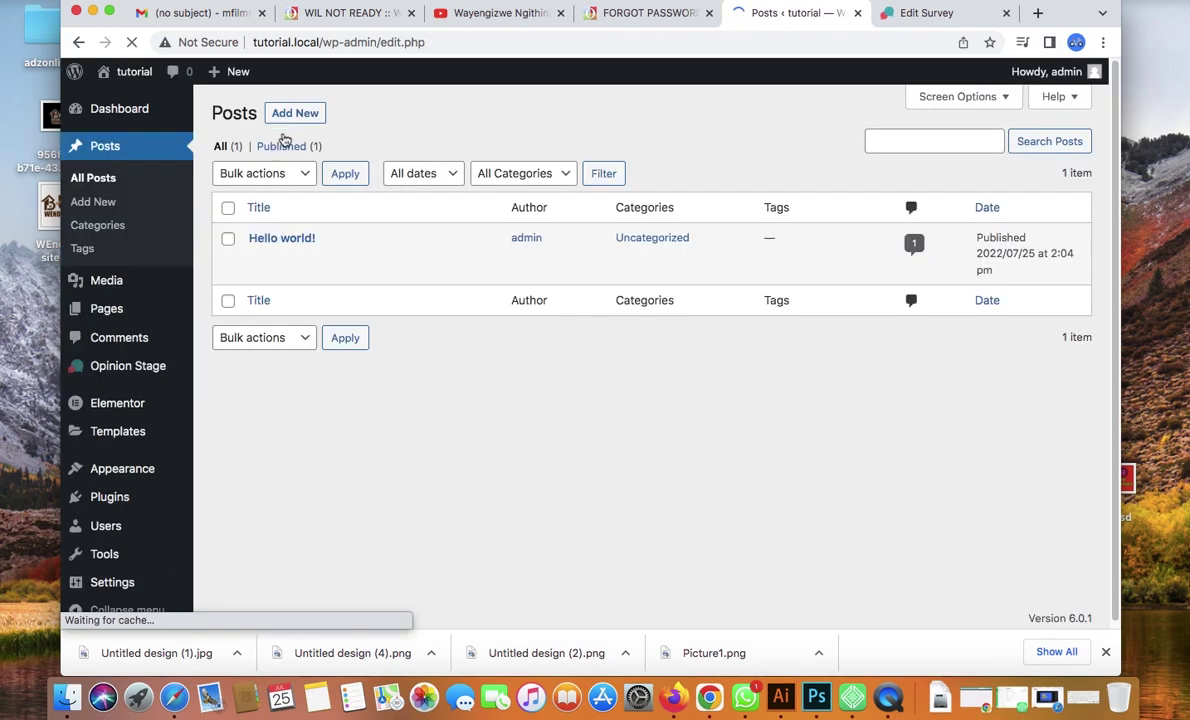
- Start a new post and type 'How was your' into its title
left_click(295, 115)
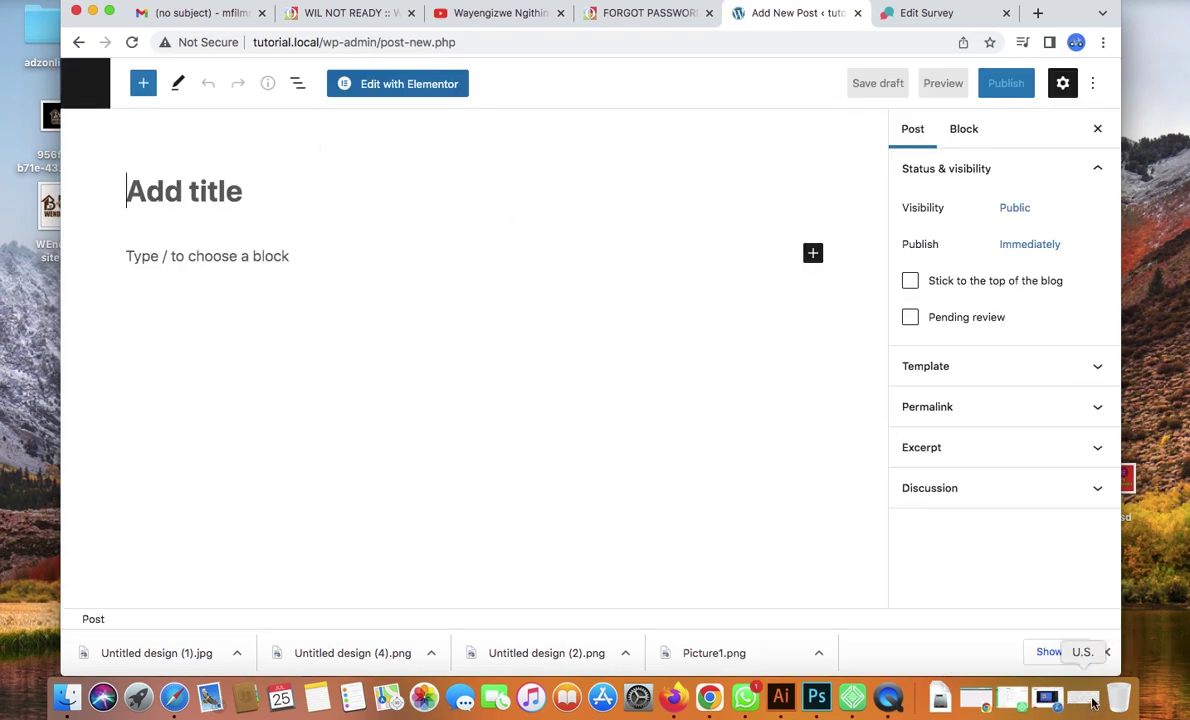
left_click(1093, 705)
key("shift")
left_click(800, 553)
left_click(927, 497)
left_click(563, 499)
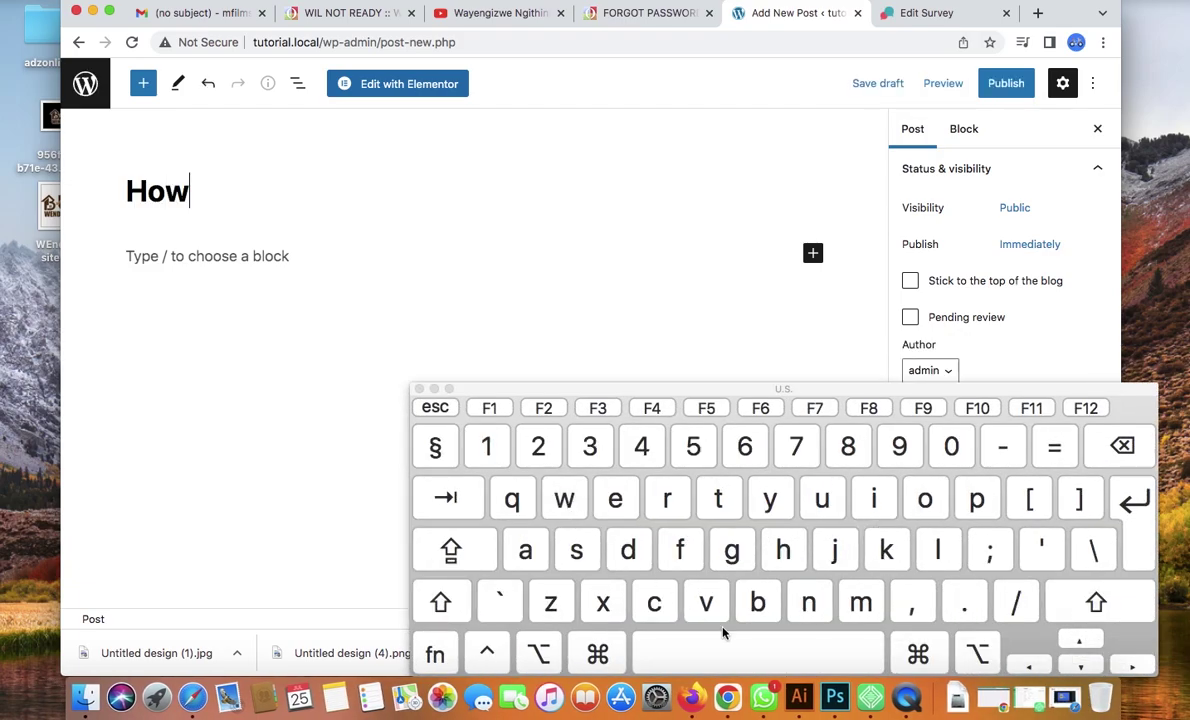
left_click(700, 653)
left_click(563, 499)
left_click(525, 550)
left_click(576, 550)
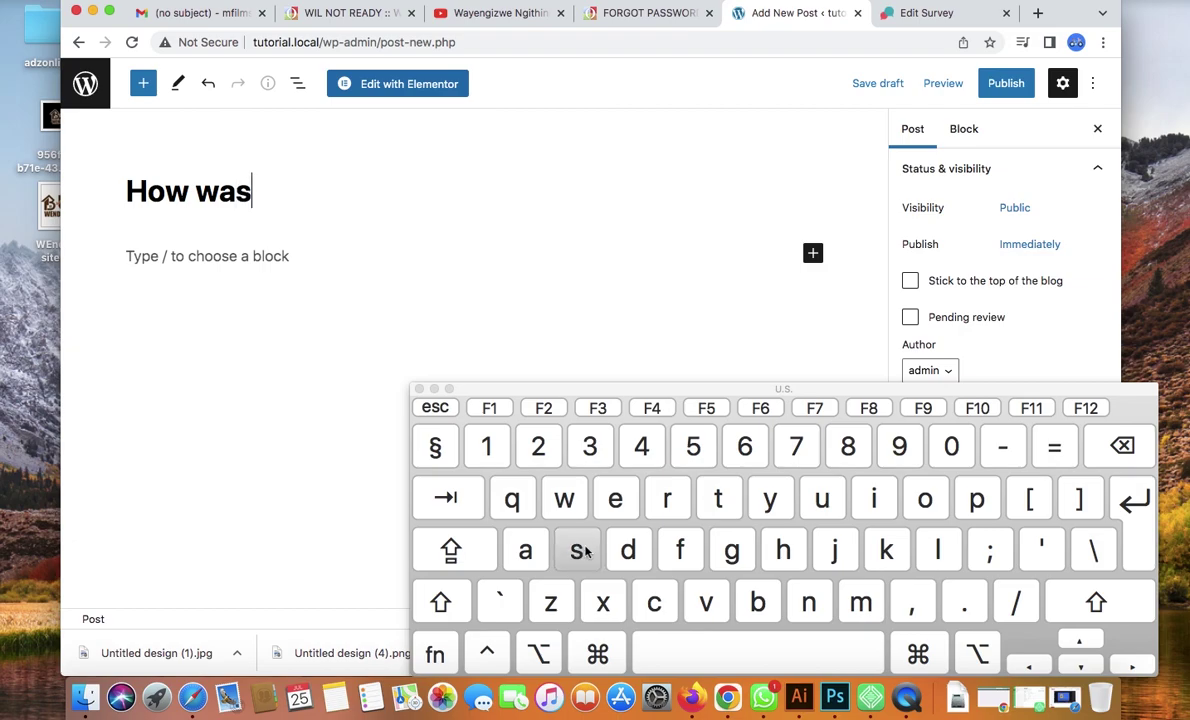
left_click(760, 648)
left_click(770, 499)
left_click(925, 499)
left_click(822, 499)
left_click(666, 500)
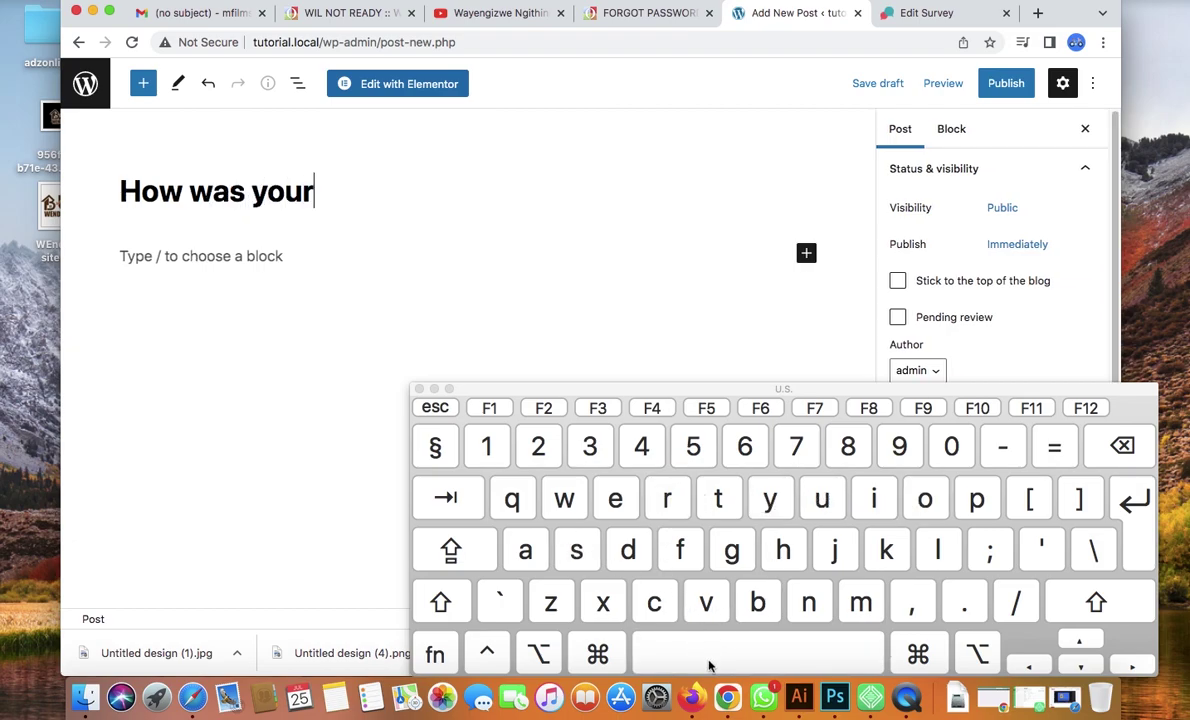
- Complete the title as 'How was your shopping ?' and open the block inserter
left_click(576, 552)
left_click(783, 550)
left_click(928, 501)
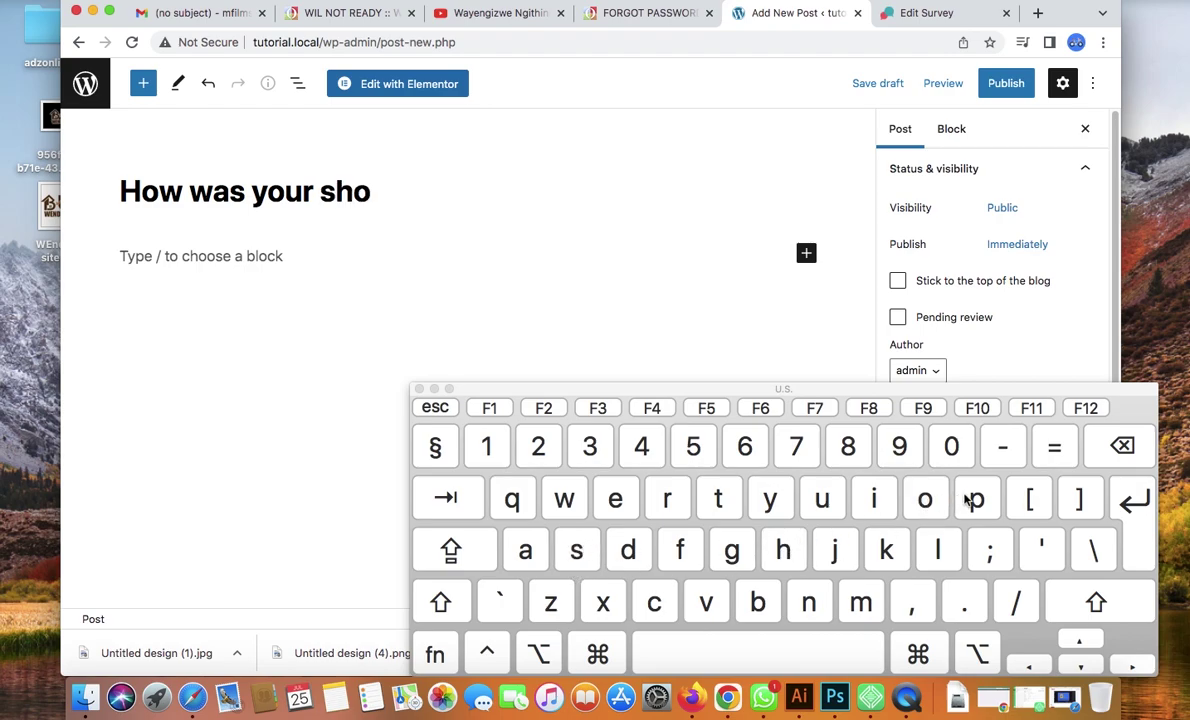
left_click(977, 500)
left_click(977, 500)
left_click(874, 500)
left_click(812, 600)
left_click(732, 550)
left_click(434, 389)
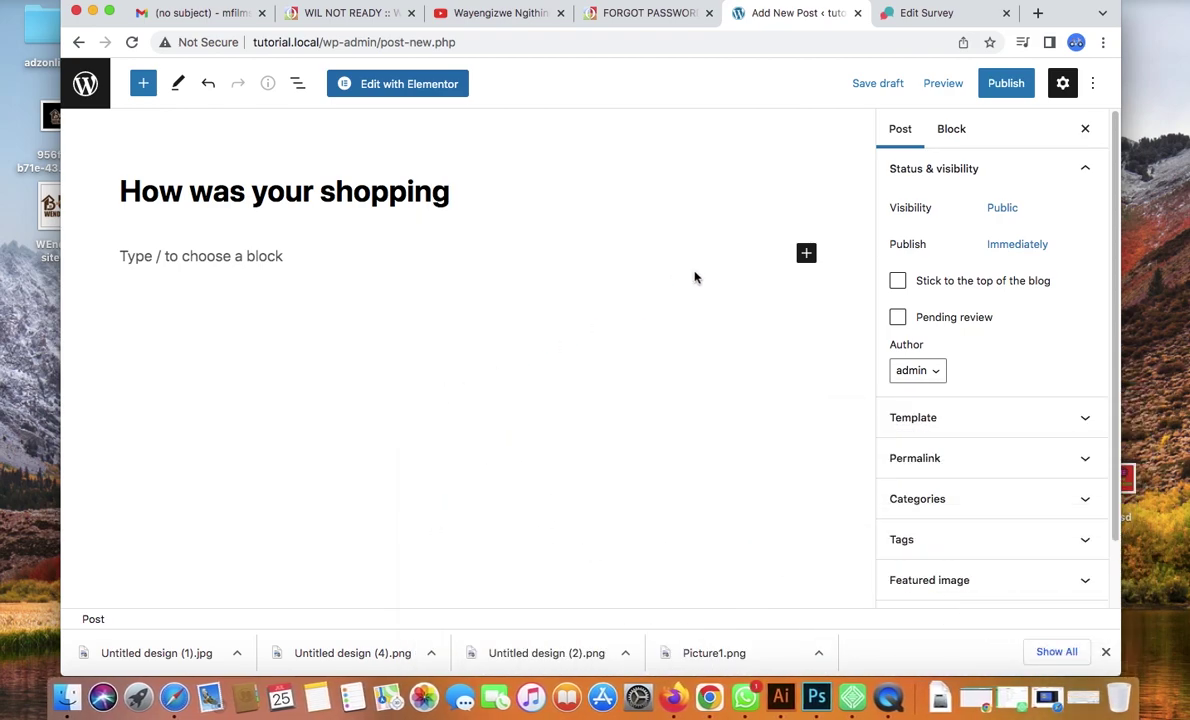
type("?")
left_click(806, 254)
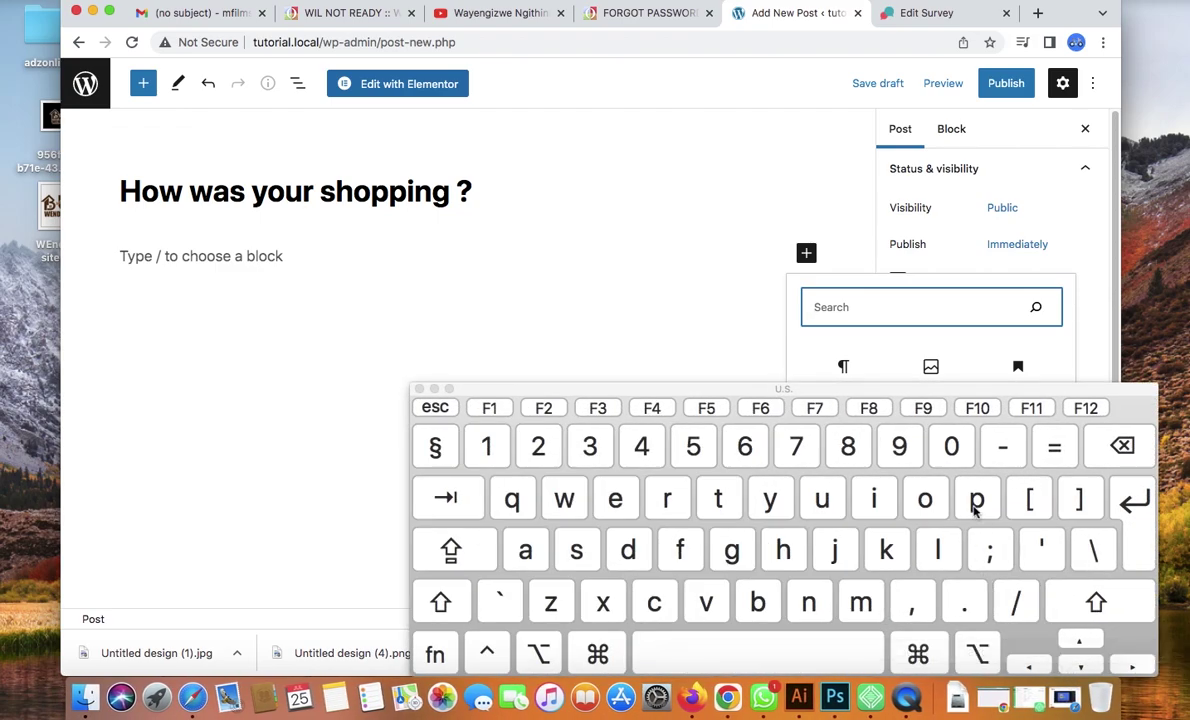
- Search blocks for 'poll', insert the [Opinion Stage] Poll block, and choose SELECT A POLL
left_click(975, 505)
type("o")
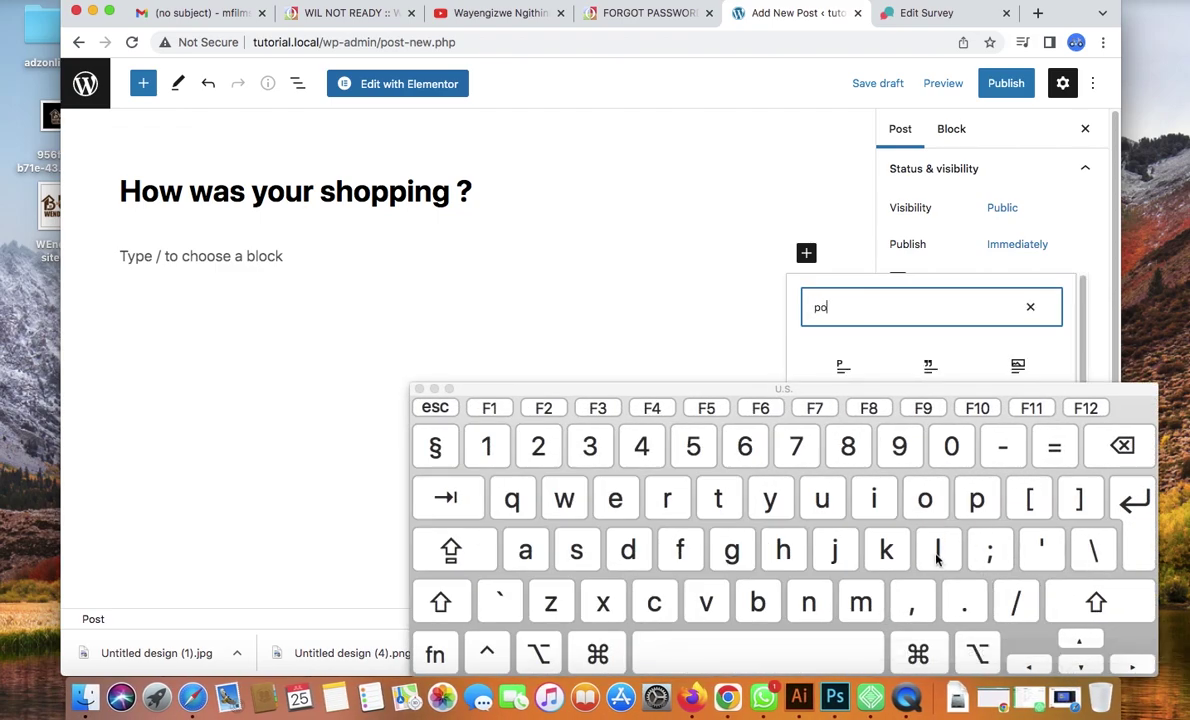
type("ll")
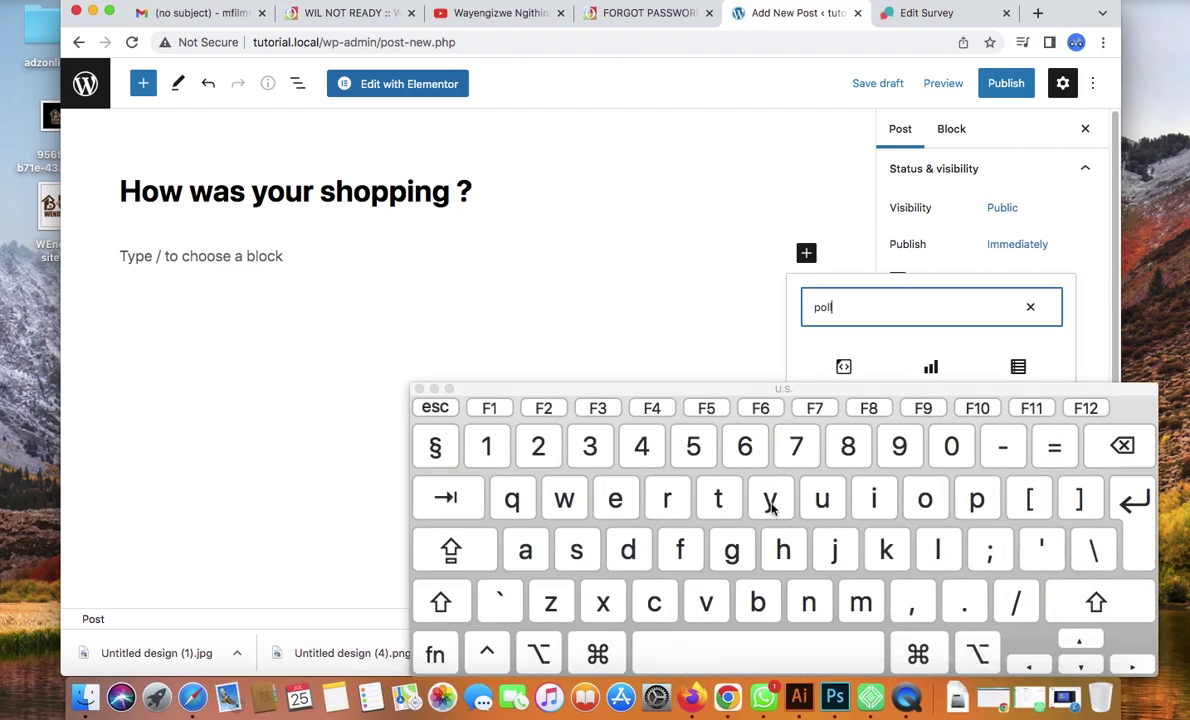
left_click(419, 388)
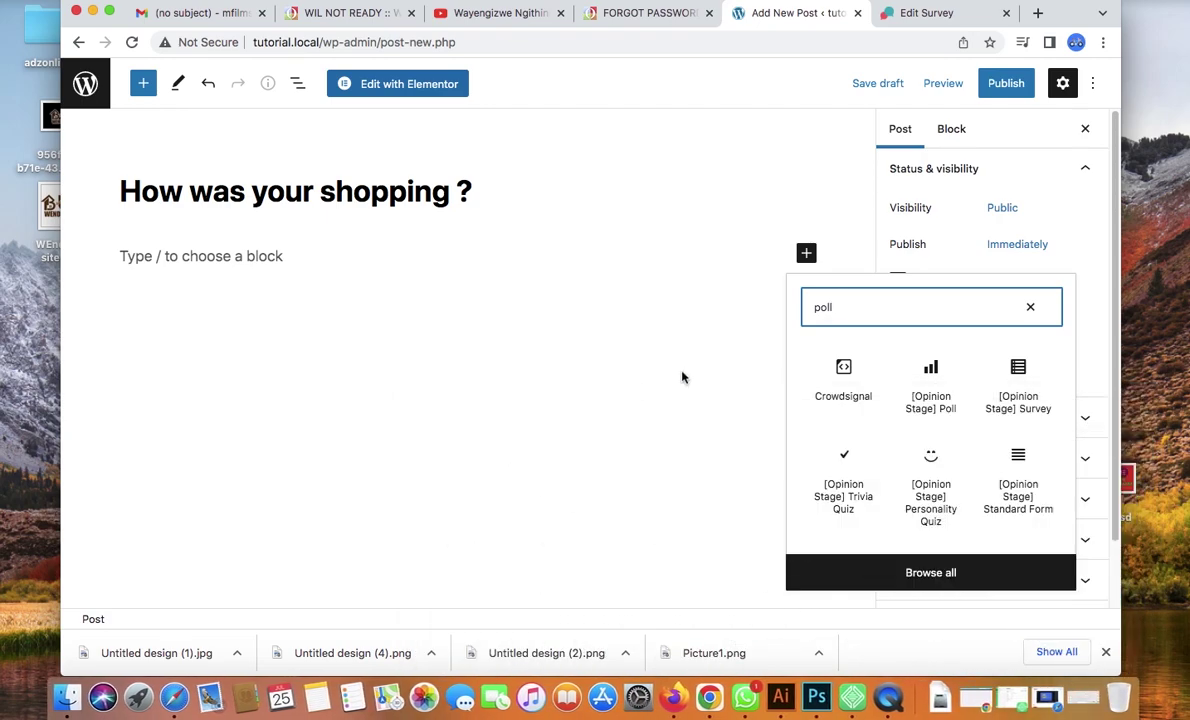
left_click(932, 380)
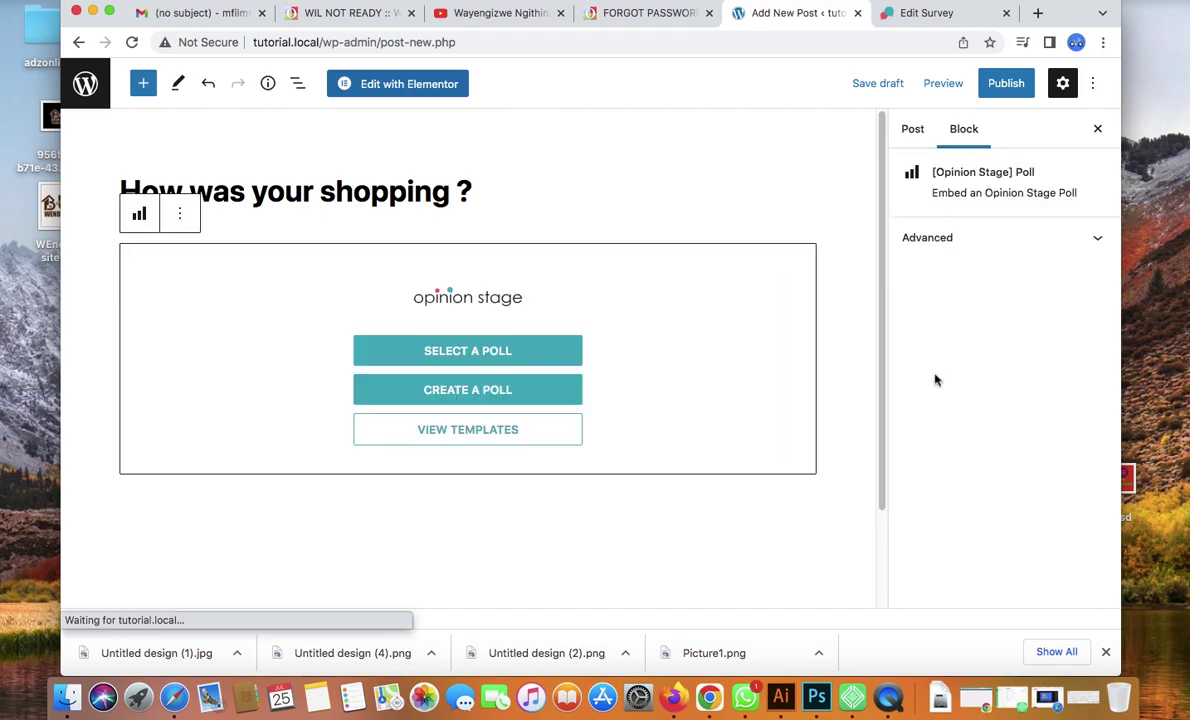
left_click(519, 351)
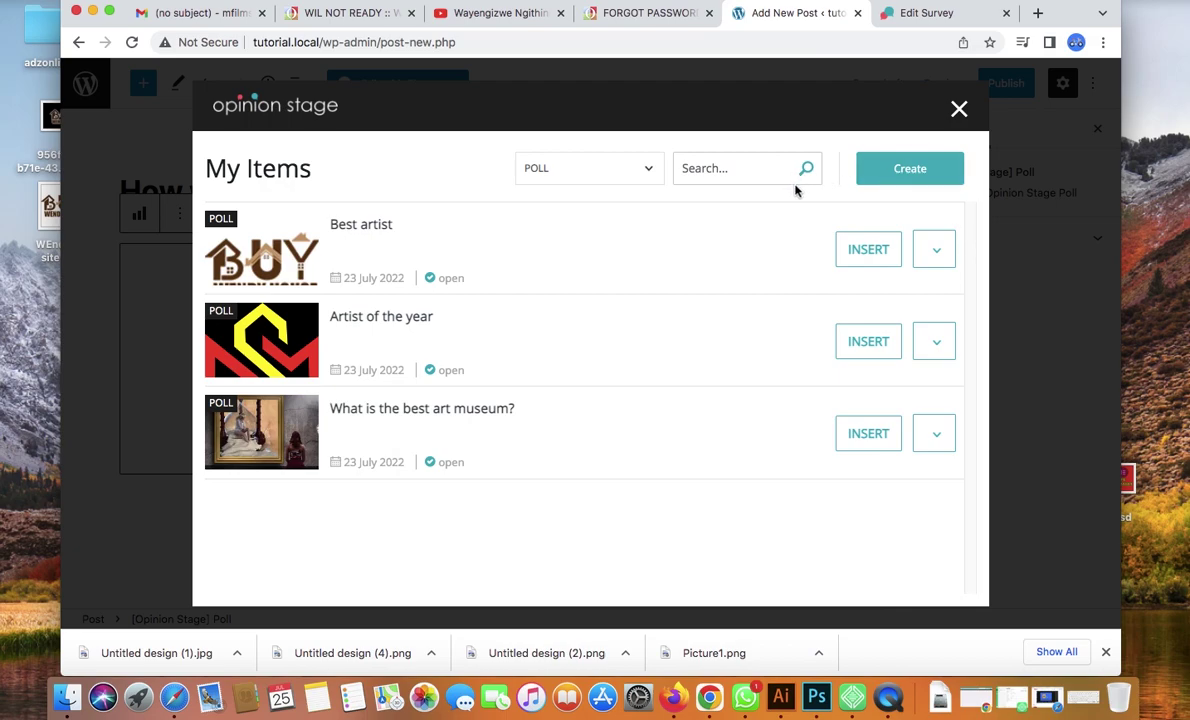
- Filter My Items to SURVEY and insert the How was shopping survey into the post
left_click(957, 108)
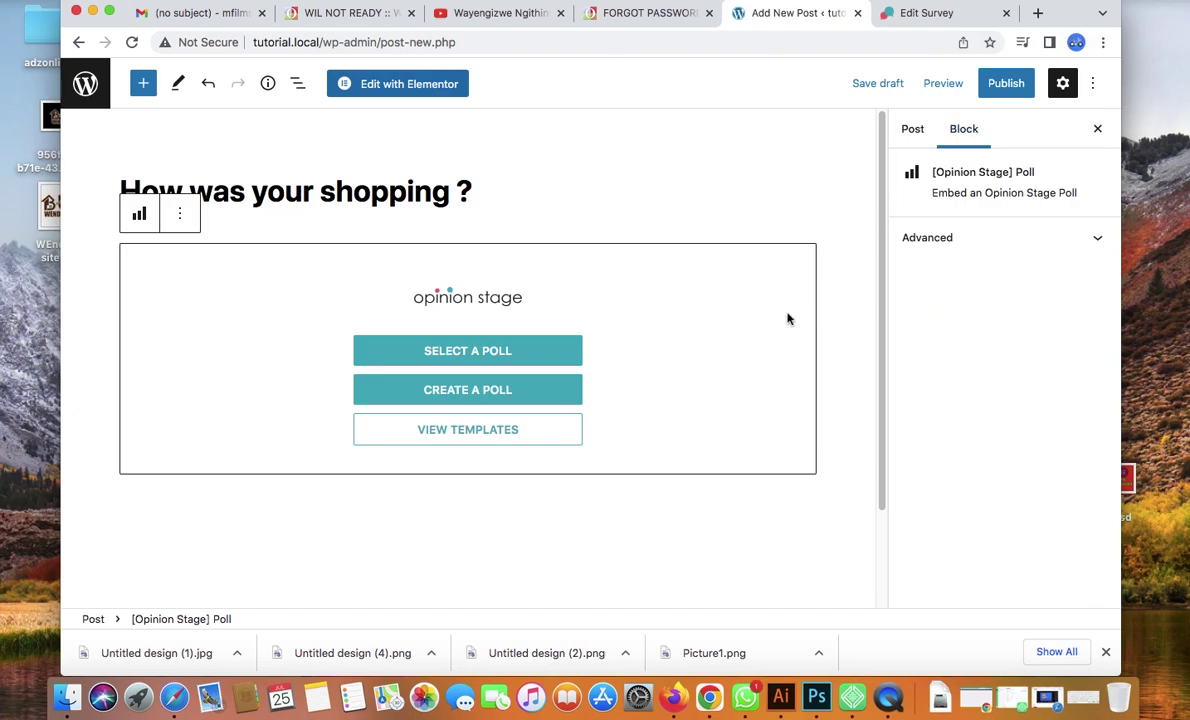
left_click(521, 362)
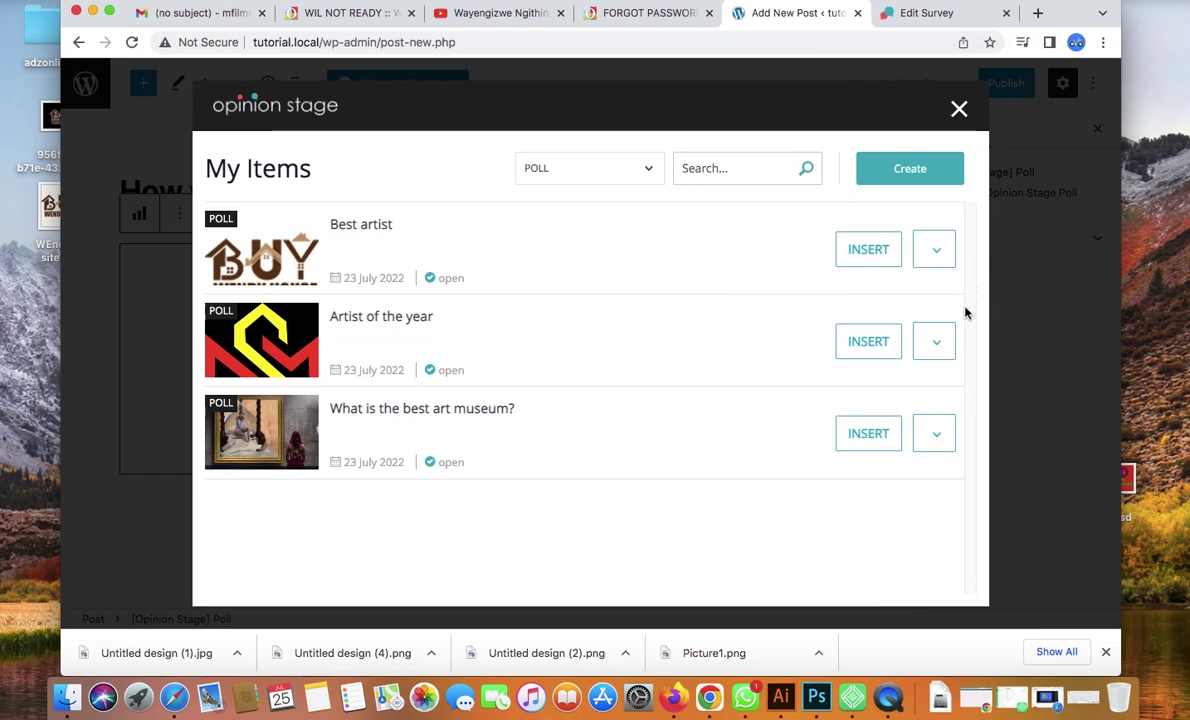
left_click(645, 168)
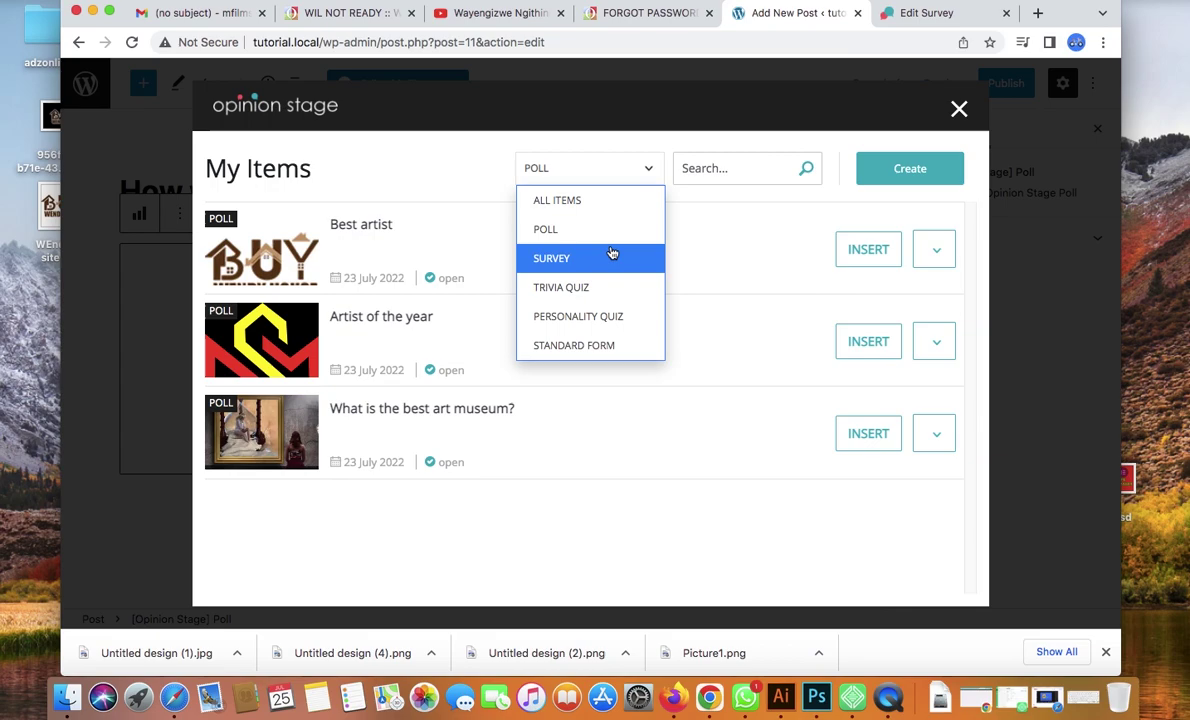
left_click(648, 170)
left_click(648, 172)
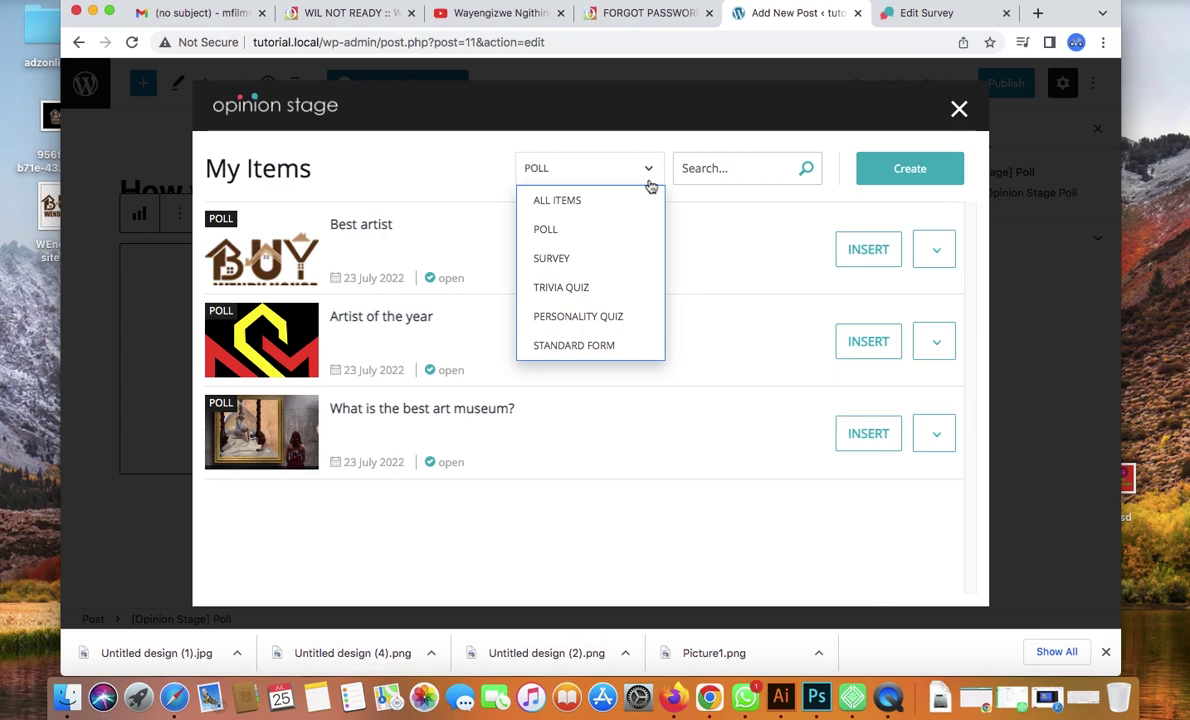
left_click(630, 258)
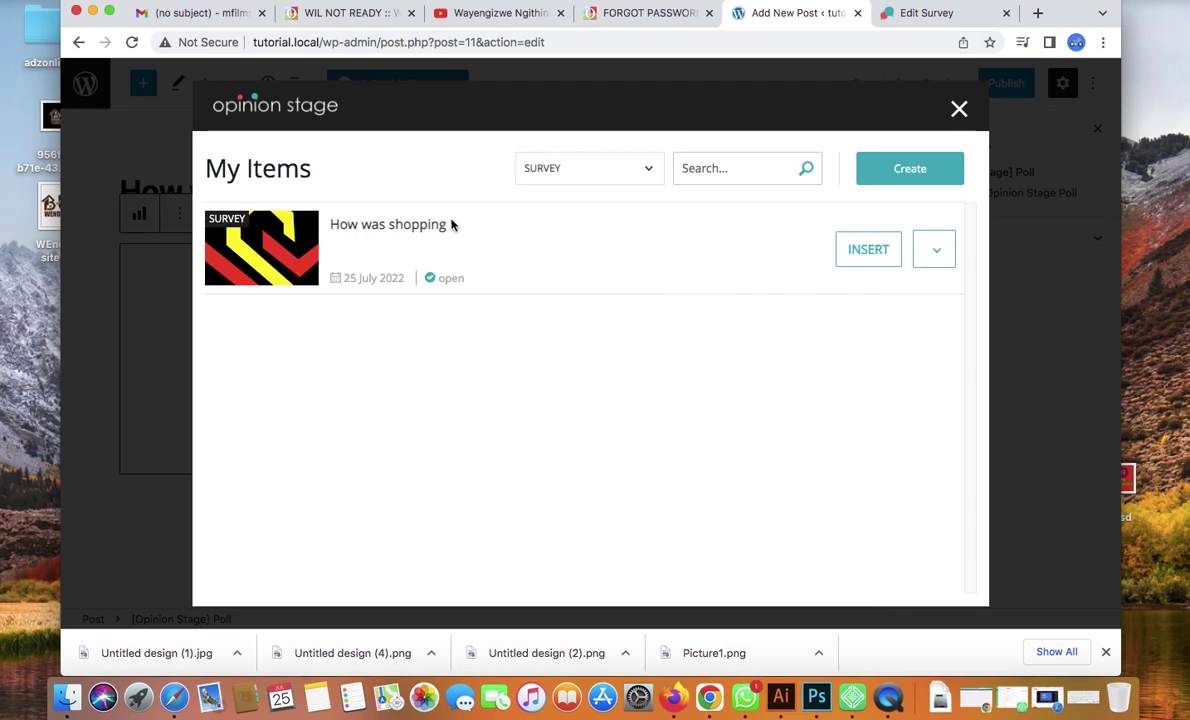
left_click(864, 262)
left_click_drag(884, 244, 884, 295)
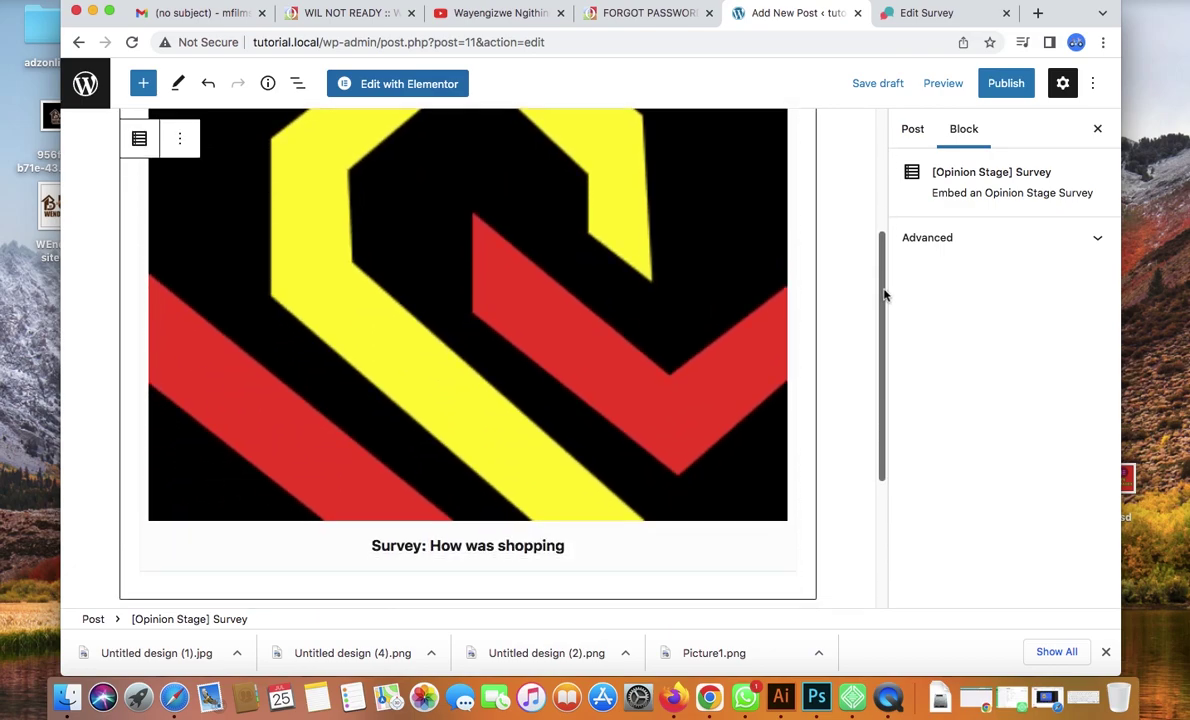
- Publish and confirm the post, then view the live 'How was your shopping ?' page
left_click(1004, 83)
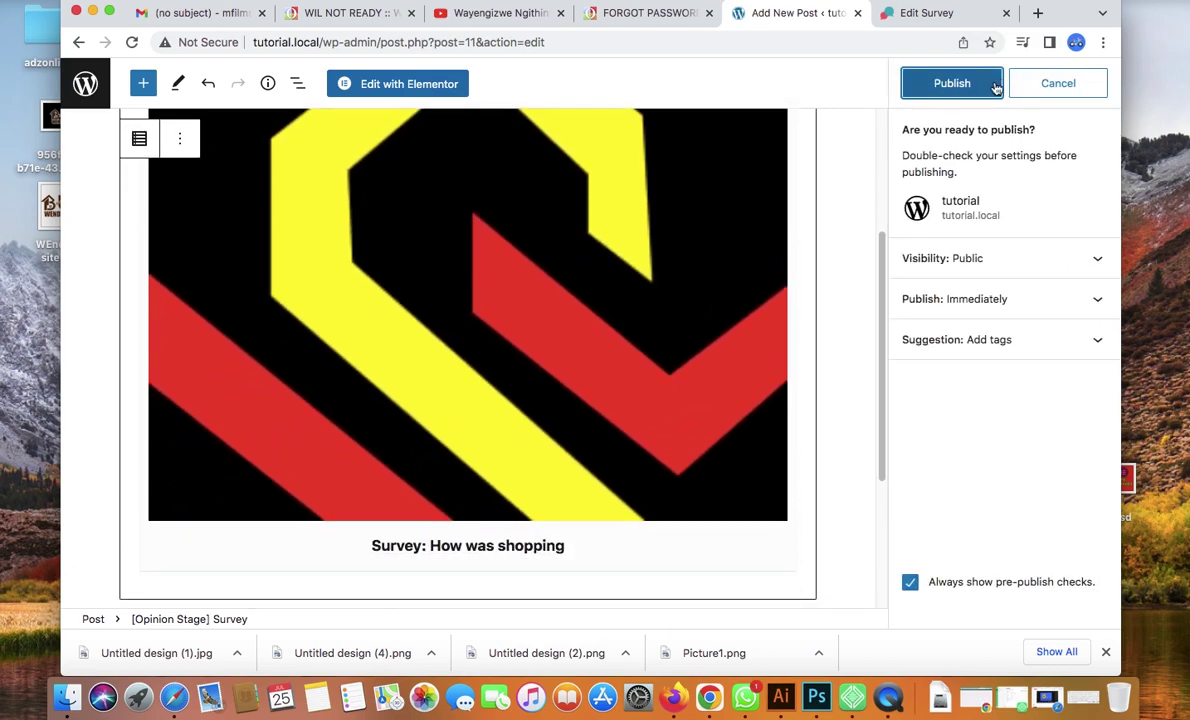
left_click(959, 85)
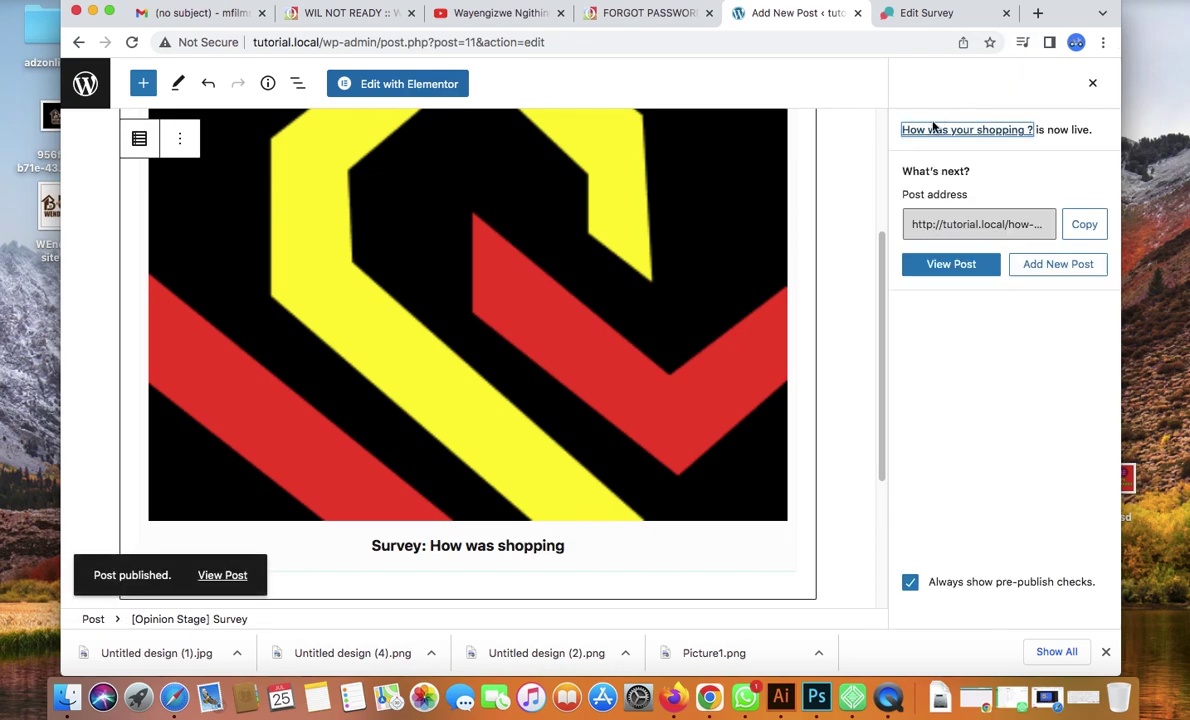
left_click(960, 265)
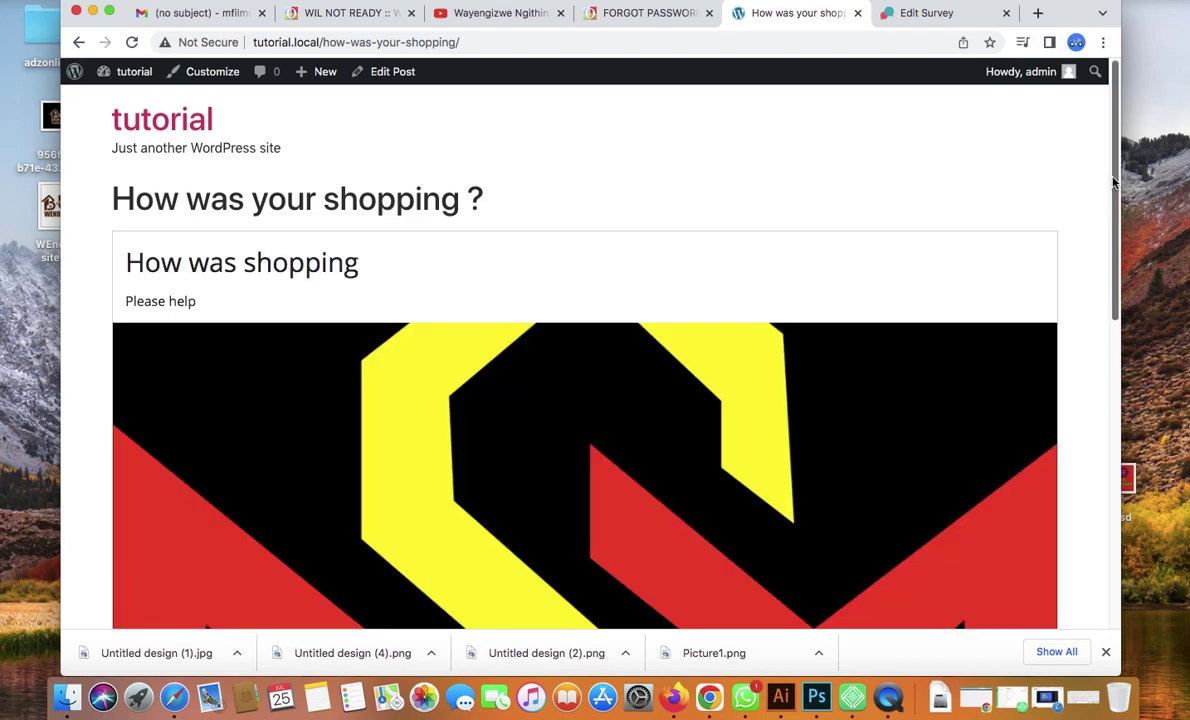
- Start the embedded survey, answer Yes, submit, and scroll to the Thanks – Pleasure closing
scroll(364, 259, "down", 2)
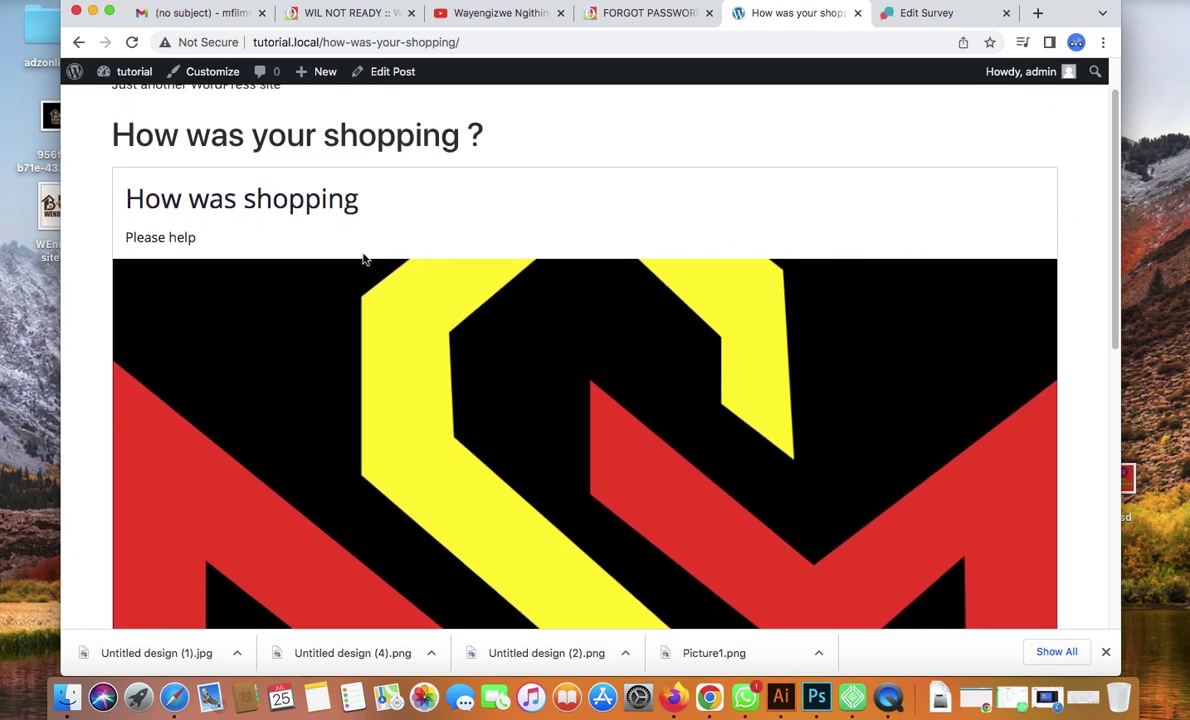
left_click_drag(1119, 240, 1119, 350)
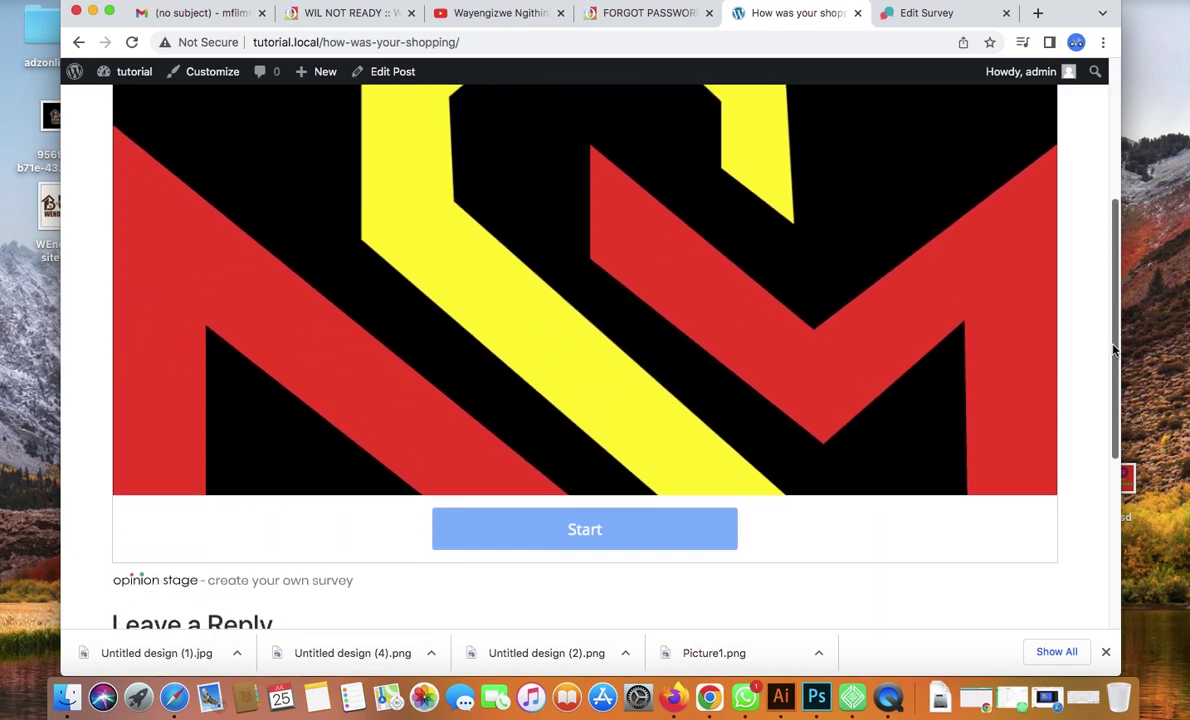
left_click(611, 530)
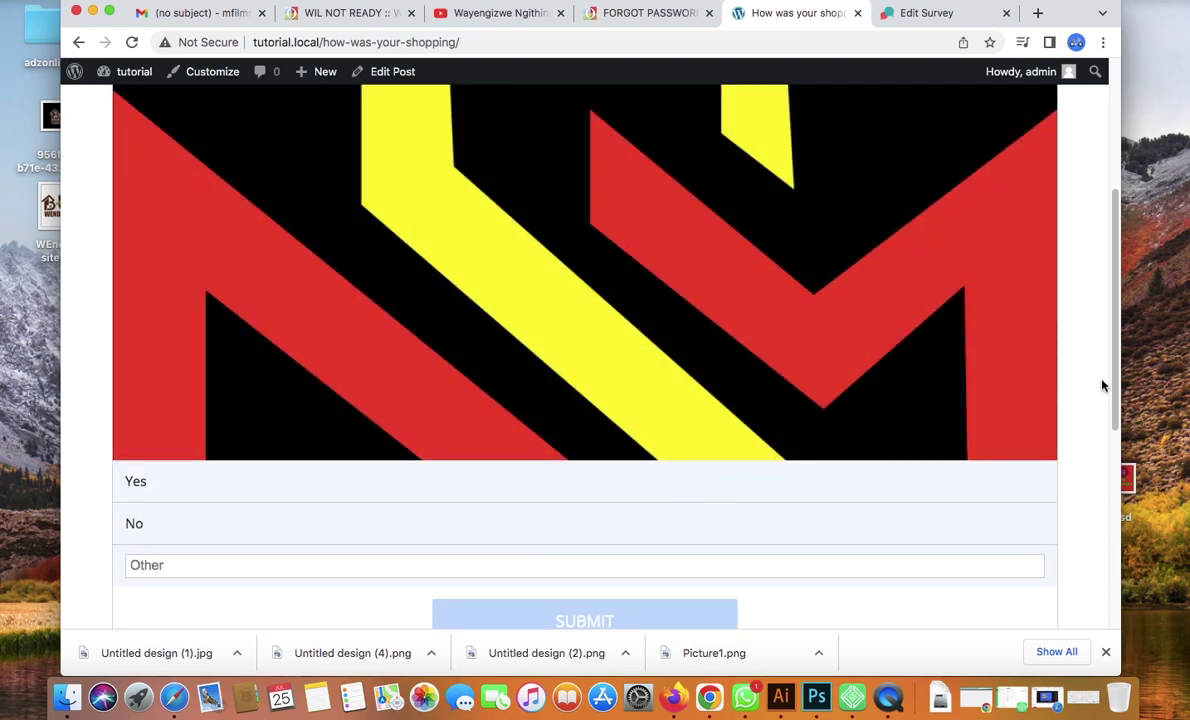
left_click_drag(1112, 385, 1108, 277)
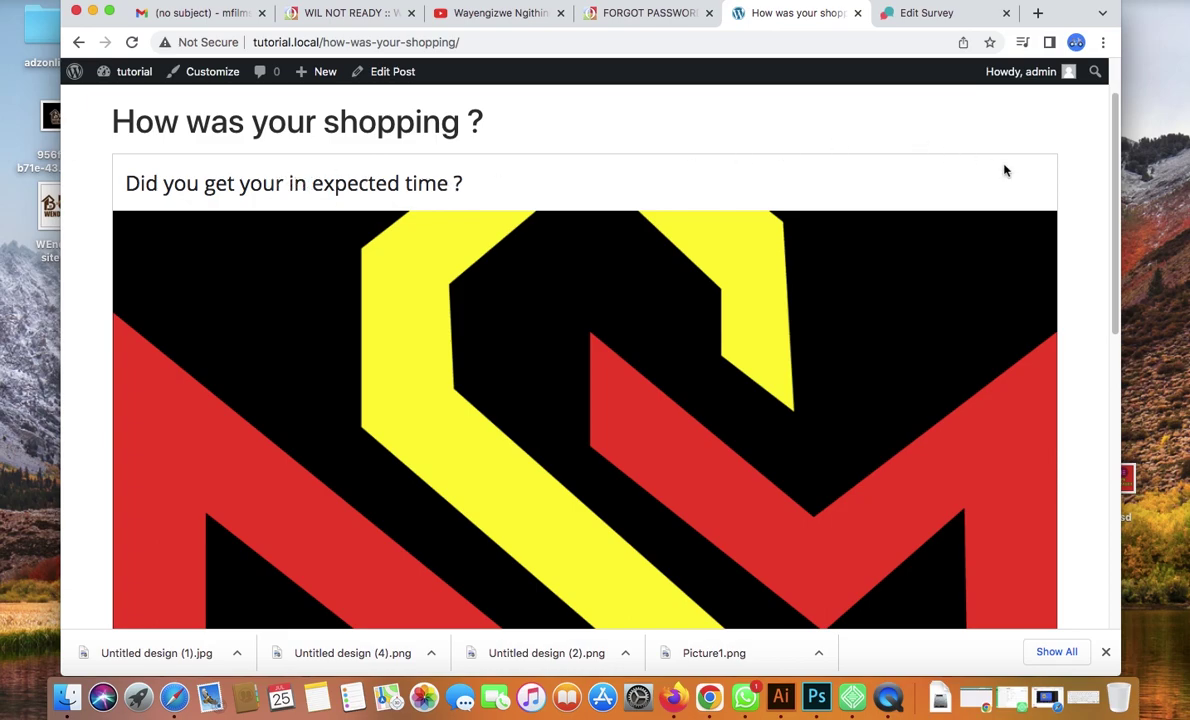
scroll(1118, 232, "down", 2)
scroll(1118, 232, "down", 5)
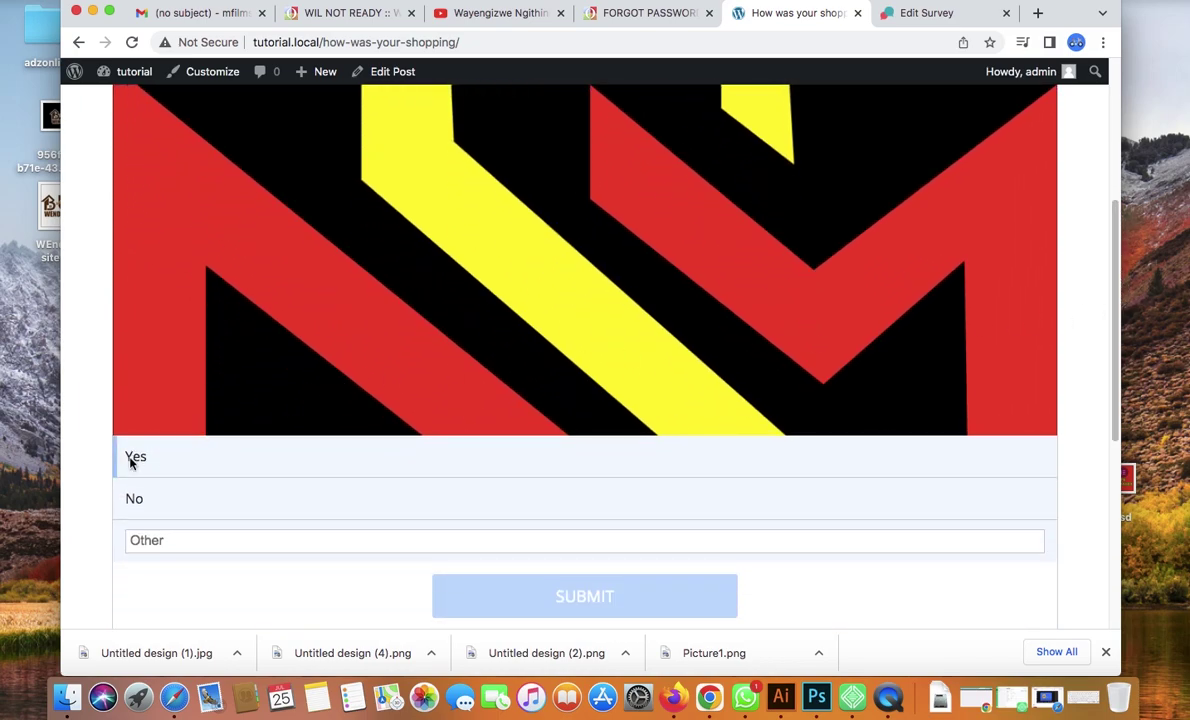
left_click(131, 460)
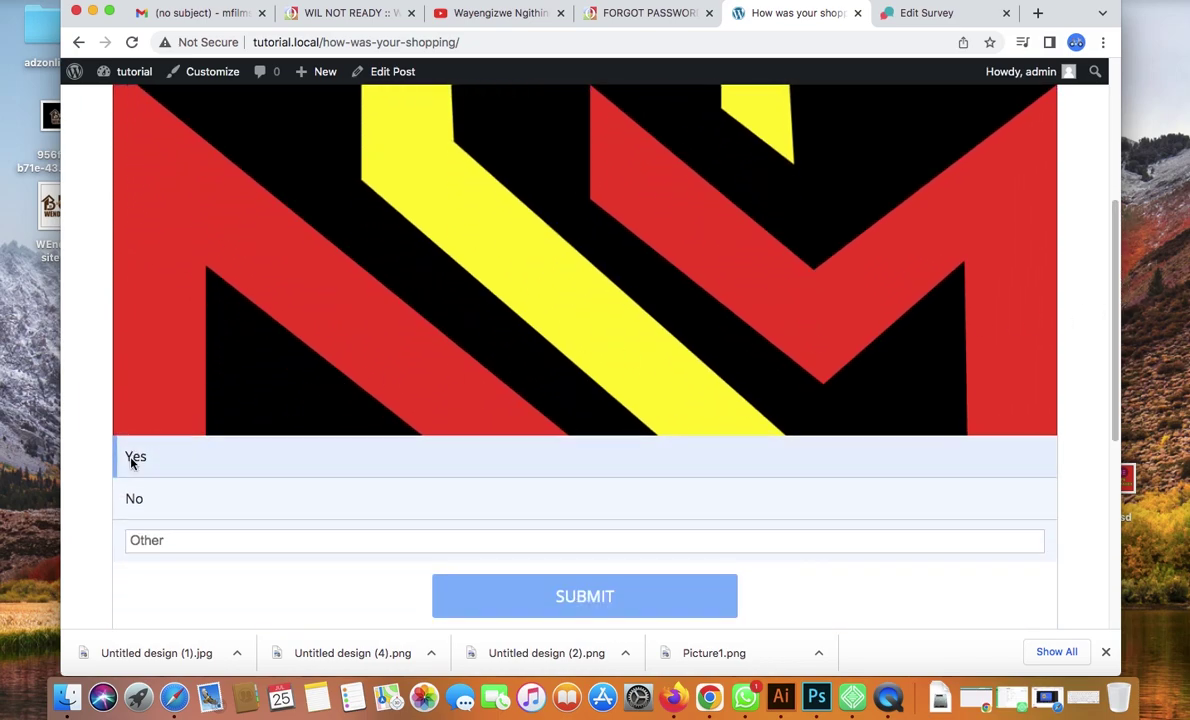
left_click(643, 601)
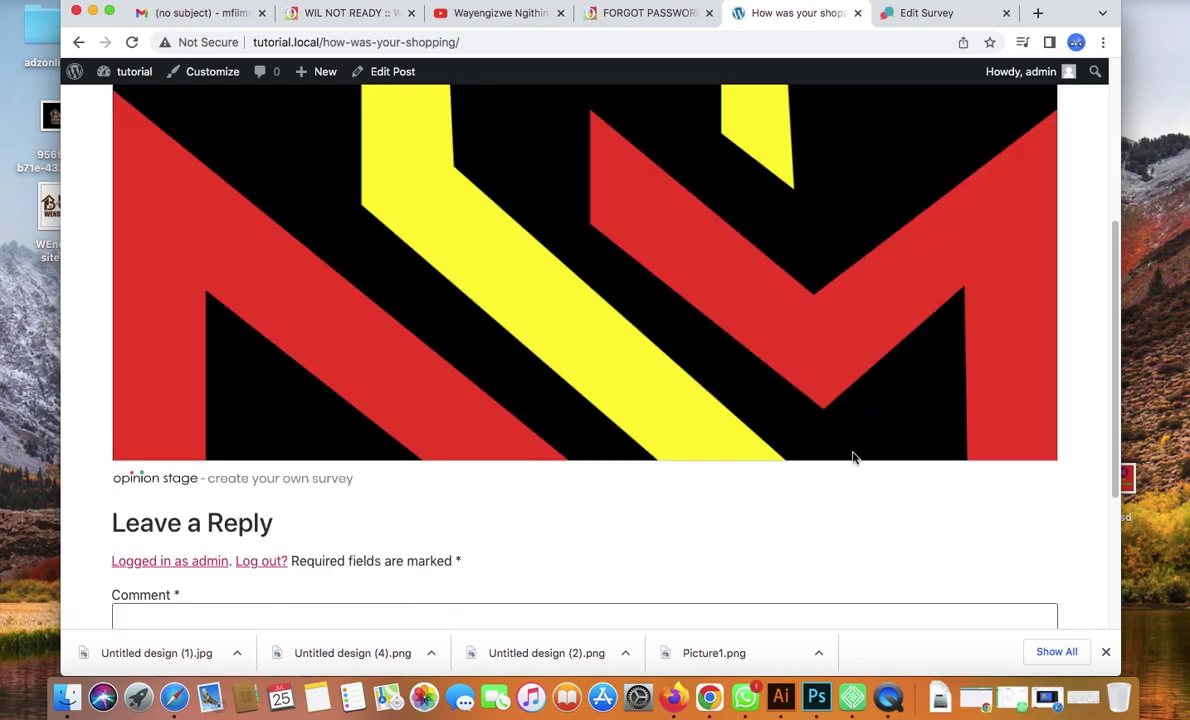
left_click_drag(1116, 374, 1100, 266)
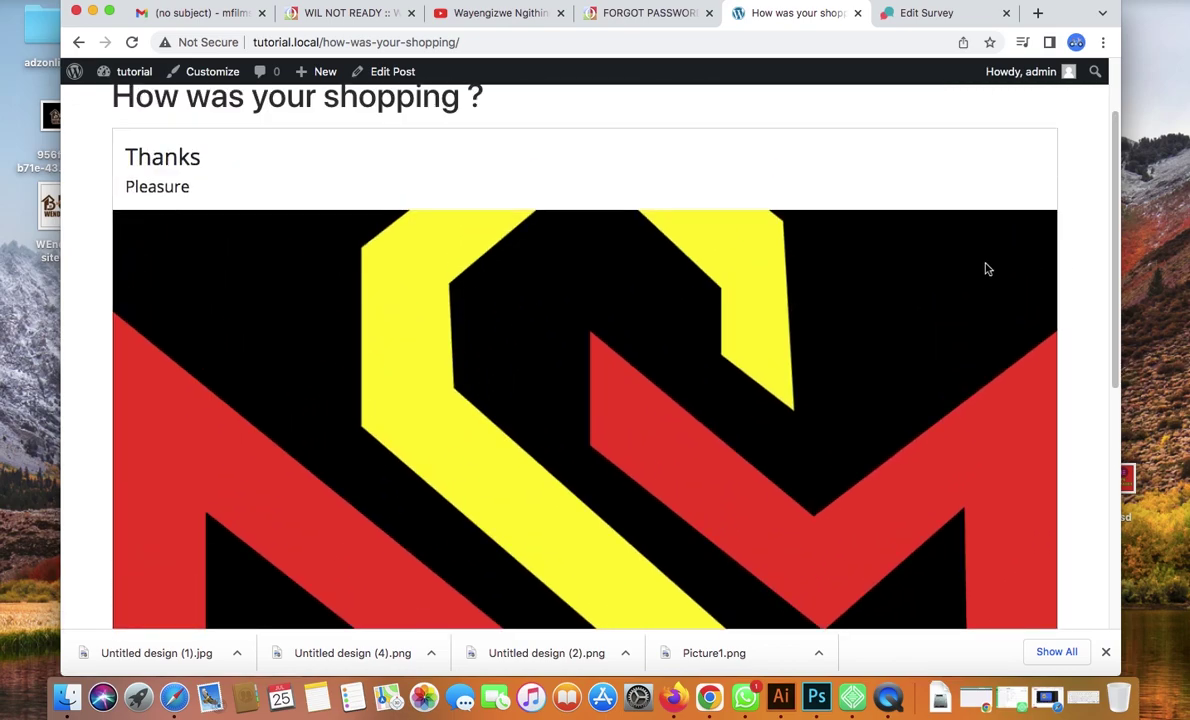
scroll(1114, 192, "up", 2)
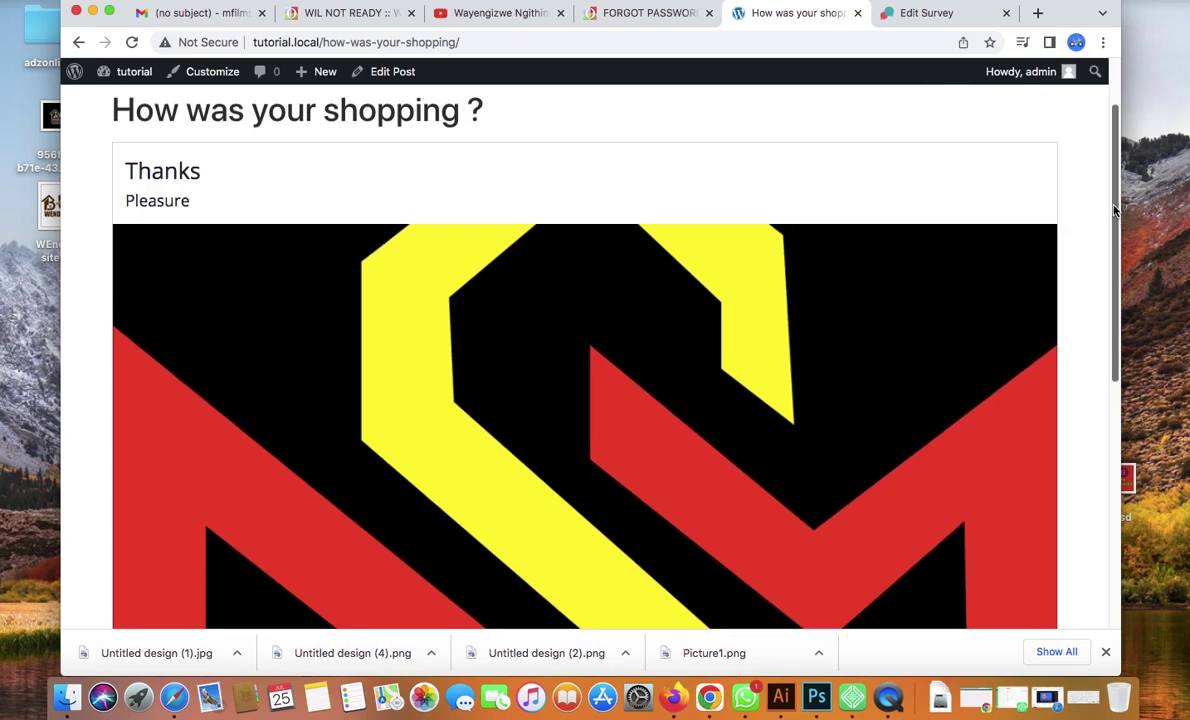
left_click_drag(1114, 192, 1092, 154)
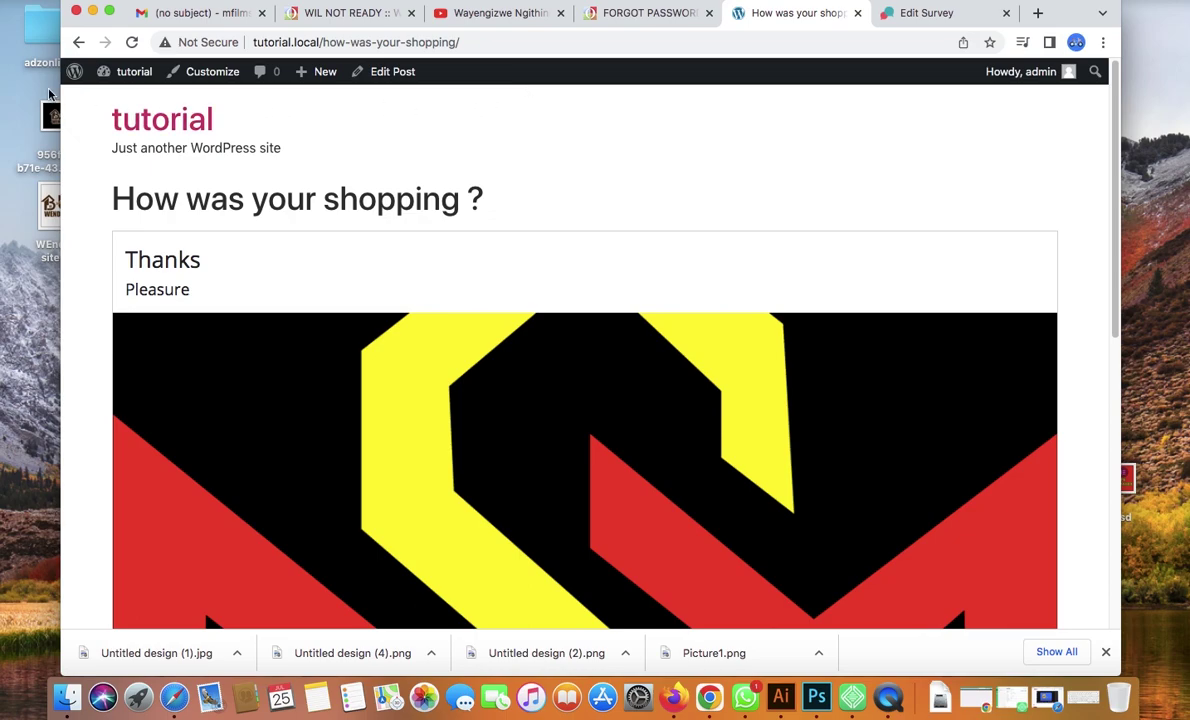
- Go from the site name to the Dashboard, then to Opinion Stage > My Items
mouse_move(133, 73)
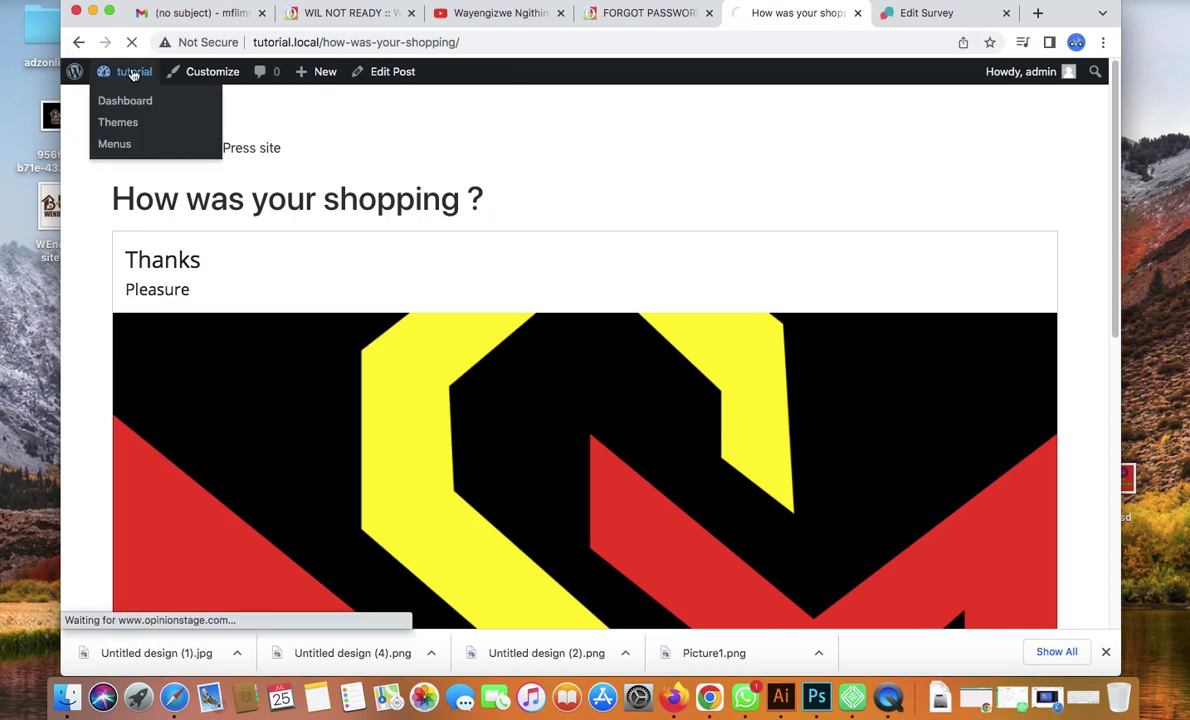
left_click(133, 73)
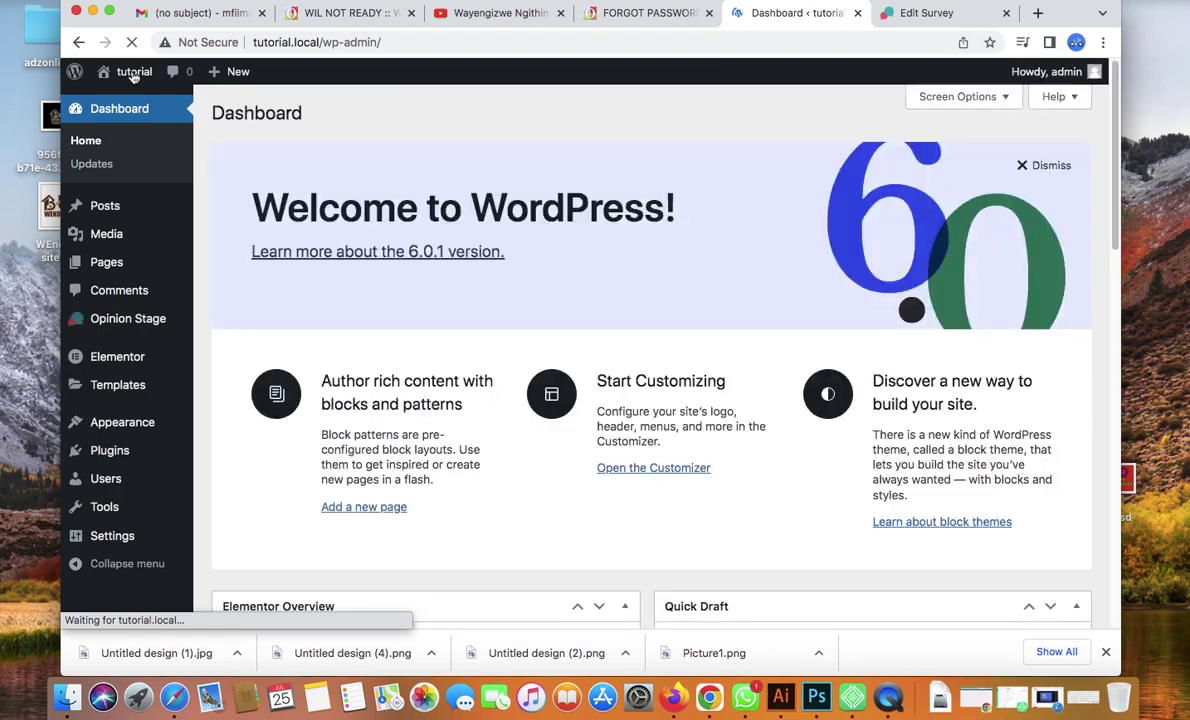
mouse_move(155, 317)
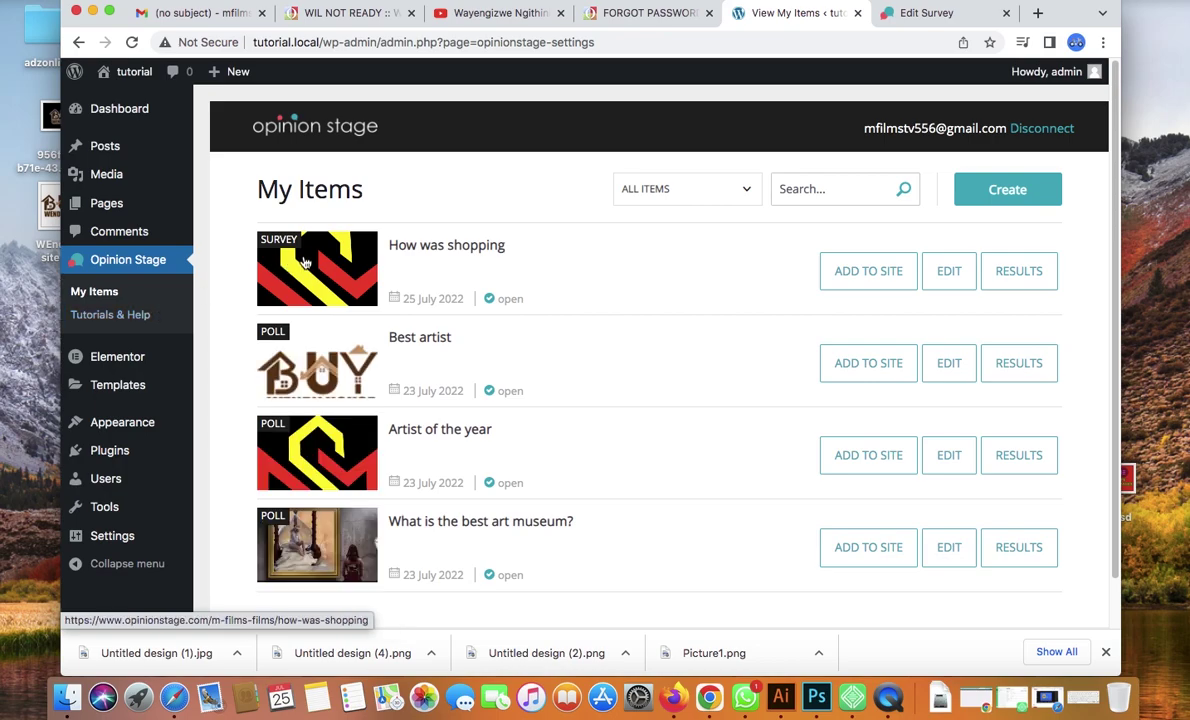
mouse_move(190, 416)
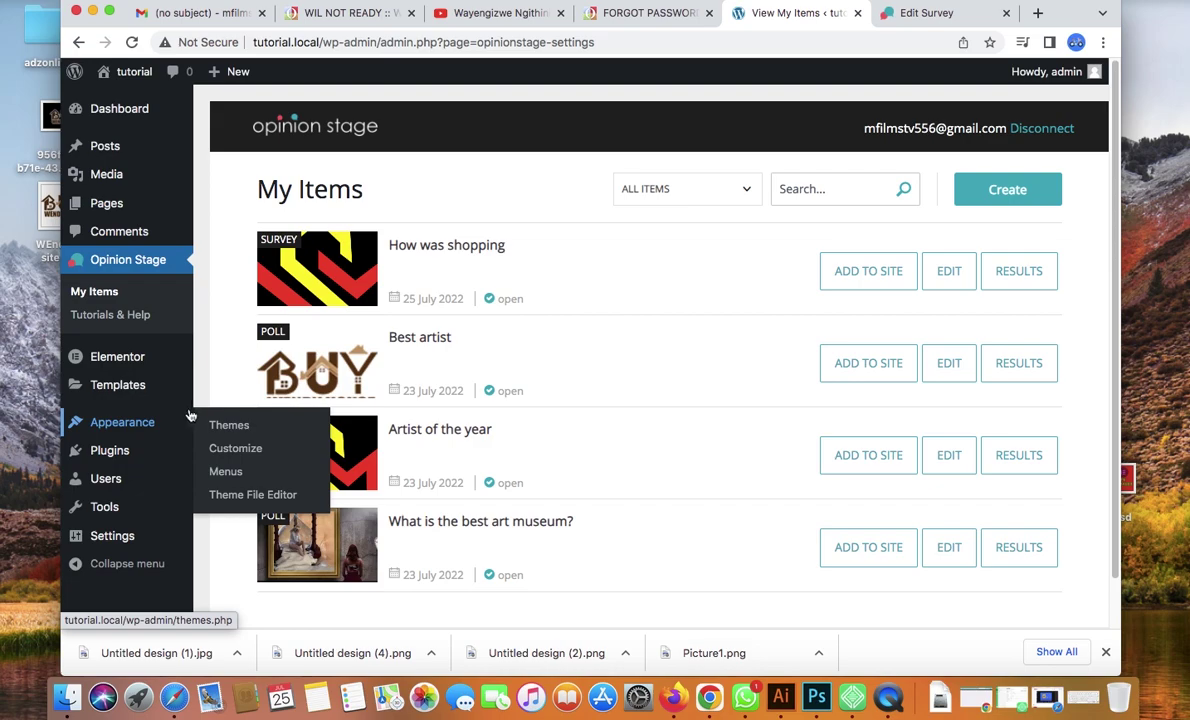